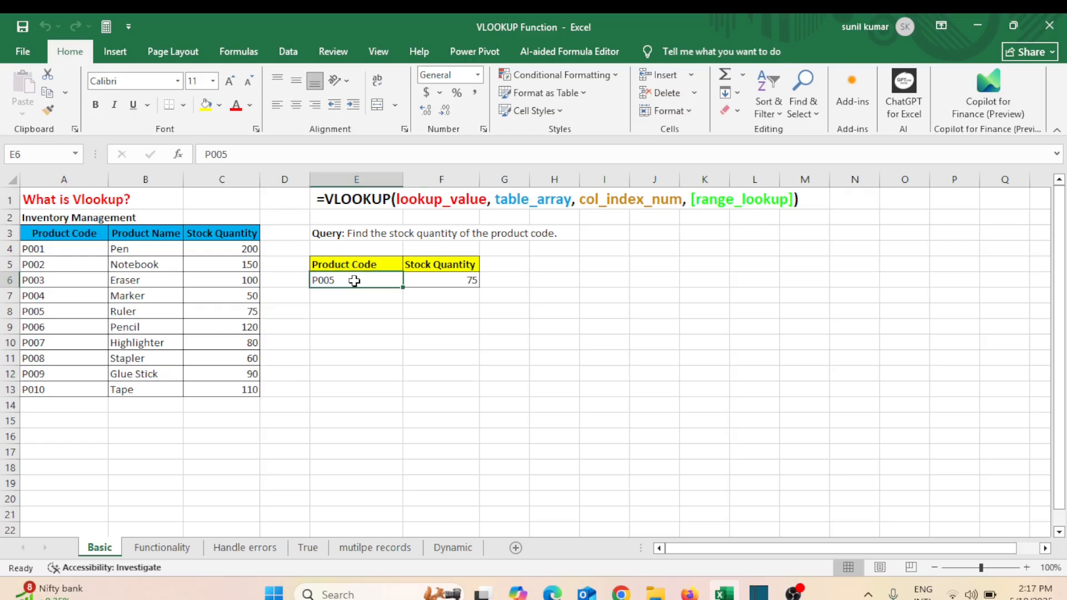
Step: Change the lookup product code in E6 to P004 and compare the returned stock quantity with its inventory row
click(439, 285)
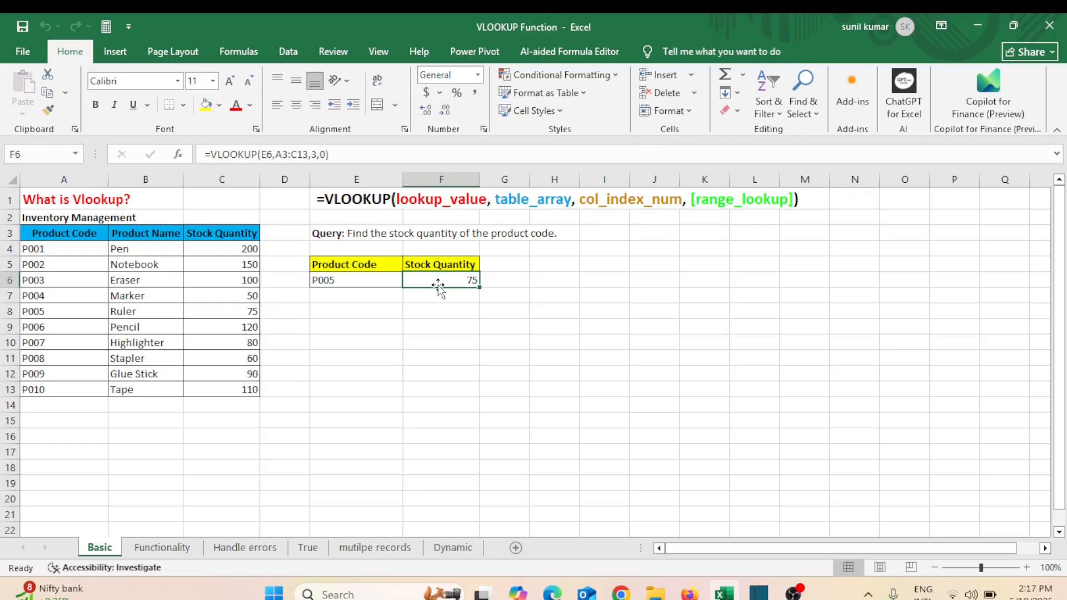
key(Left)
key(BackSpace)
text(P004)
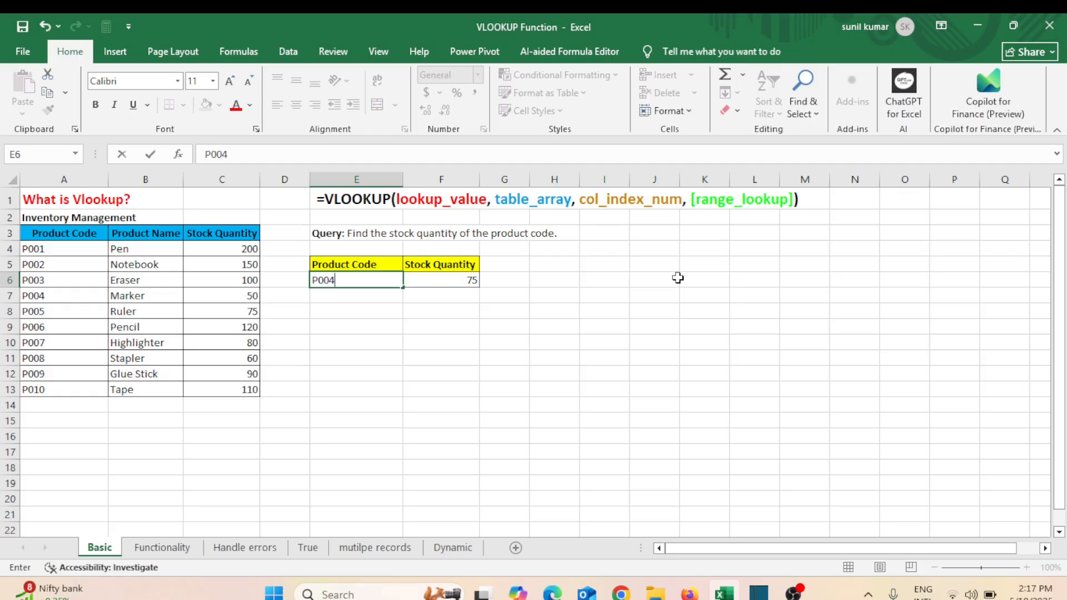
key(Return)
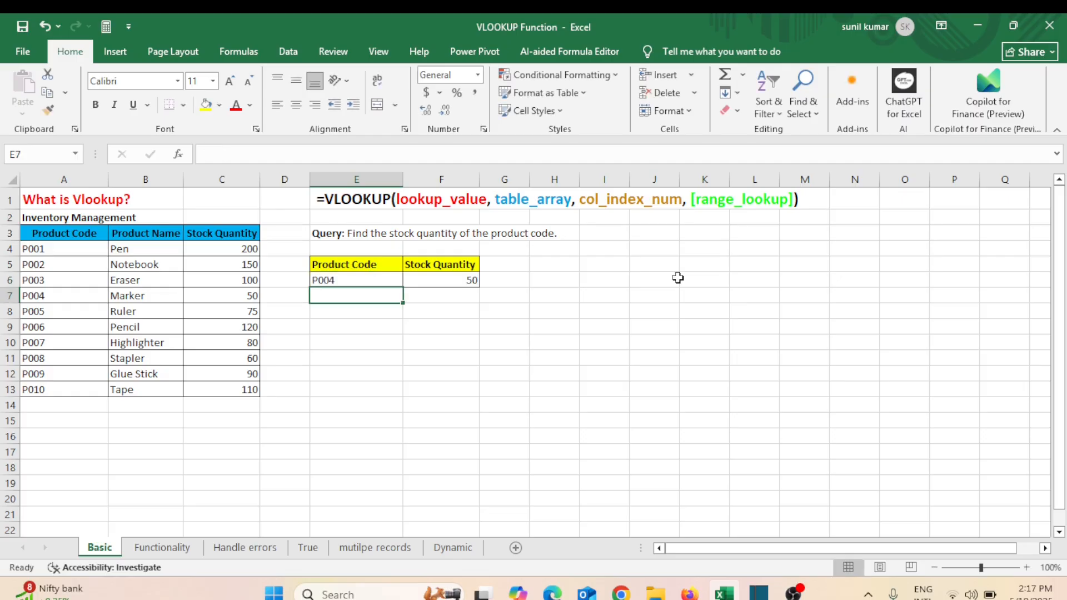
click(456, 276)
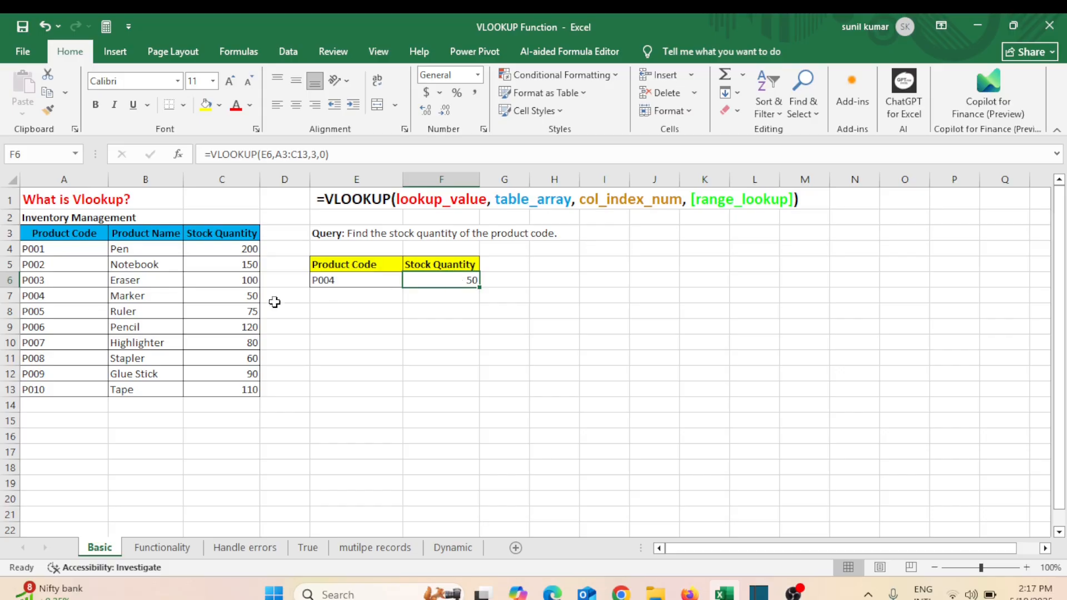
drag(47, 295, 227, 301)
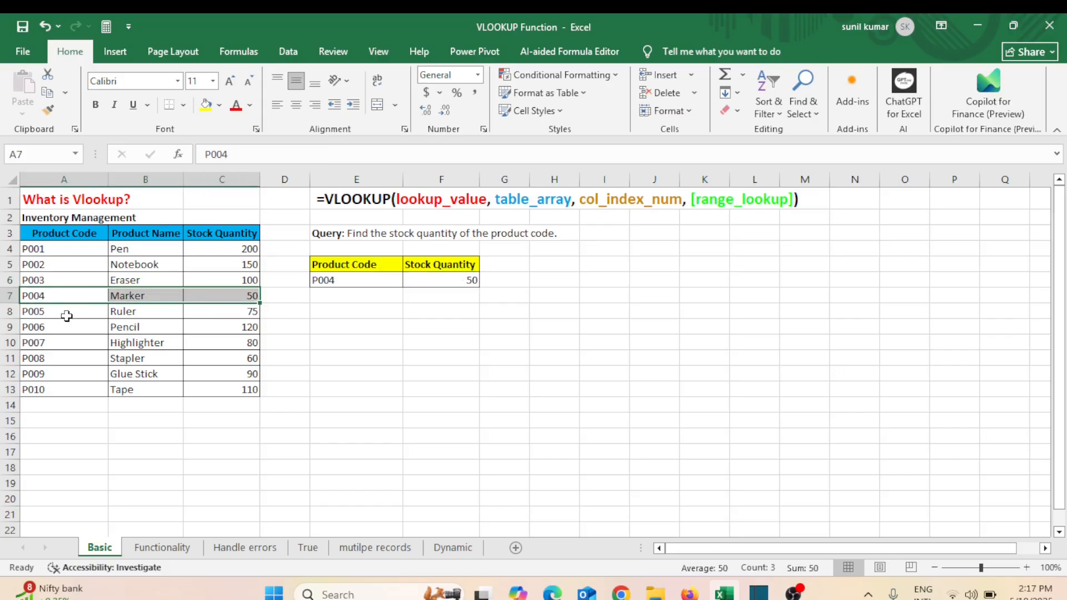
click(216, 297)
Step: Set the product code in E6 to P006 and check the lookup result against the Pencil row in the inventory table
click(343, 283)
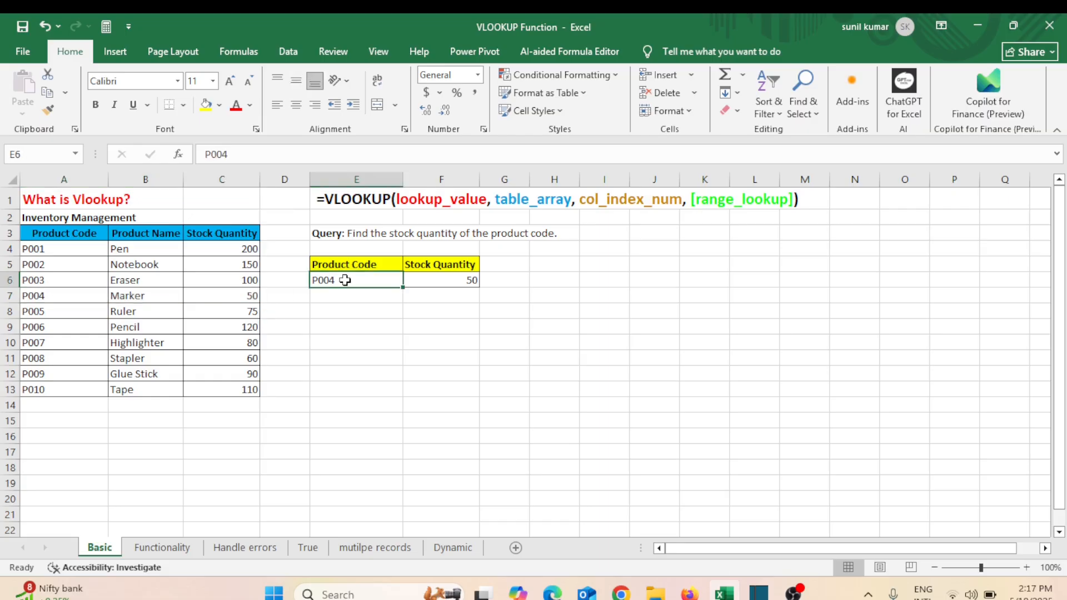
text(P)
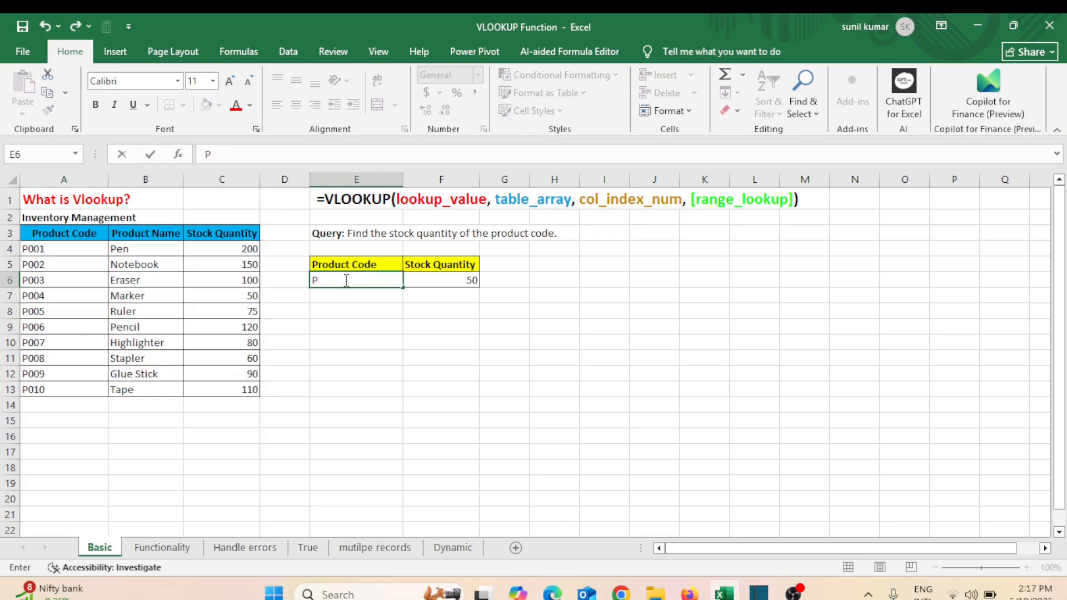
text(006)
key(Return)
click(442, 275)
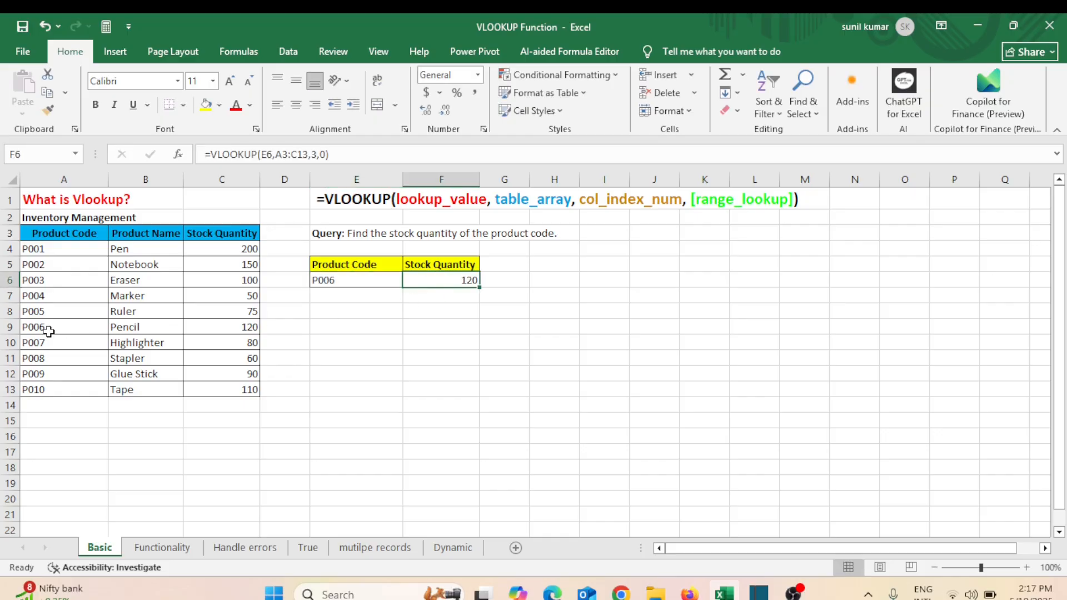
drag(47, 329, 212, 327)
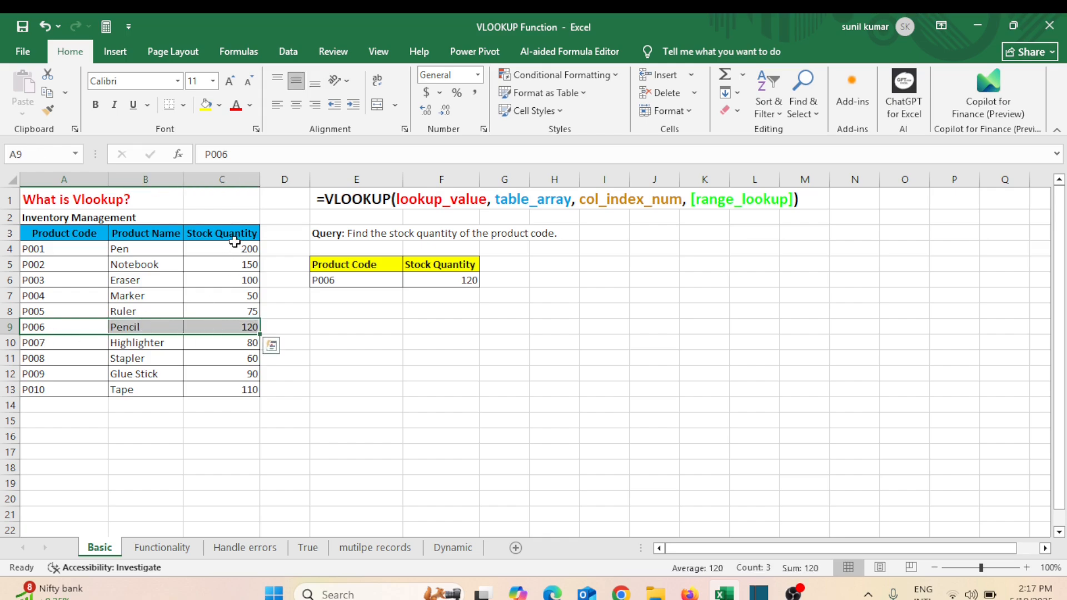
click(242, 329)
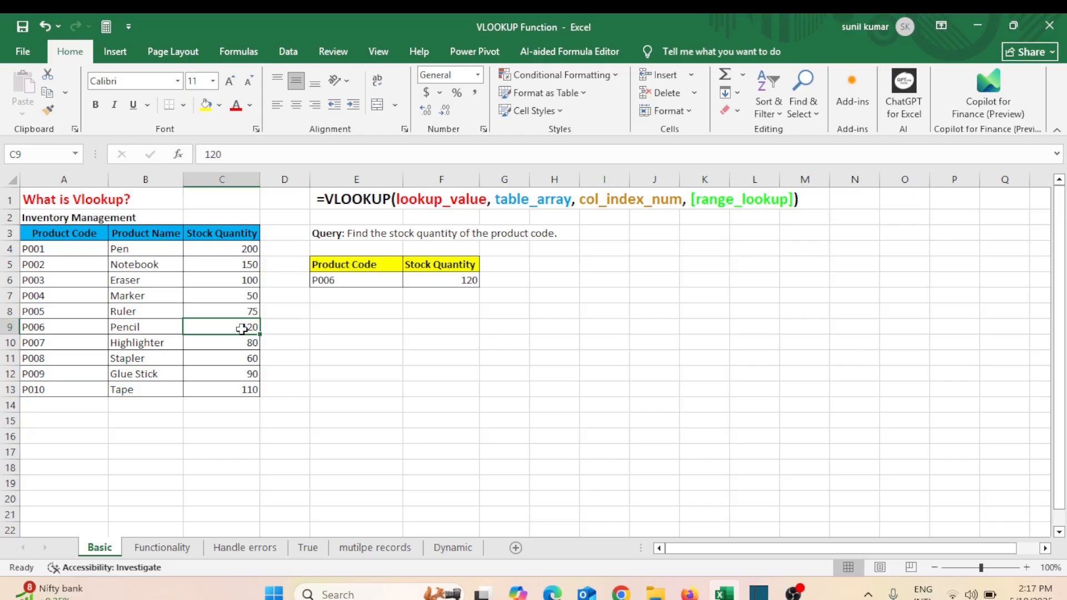
click(427, 280)
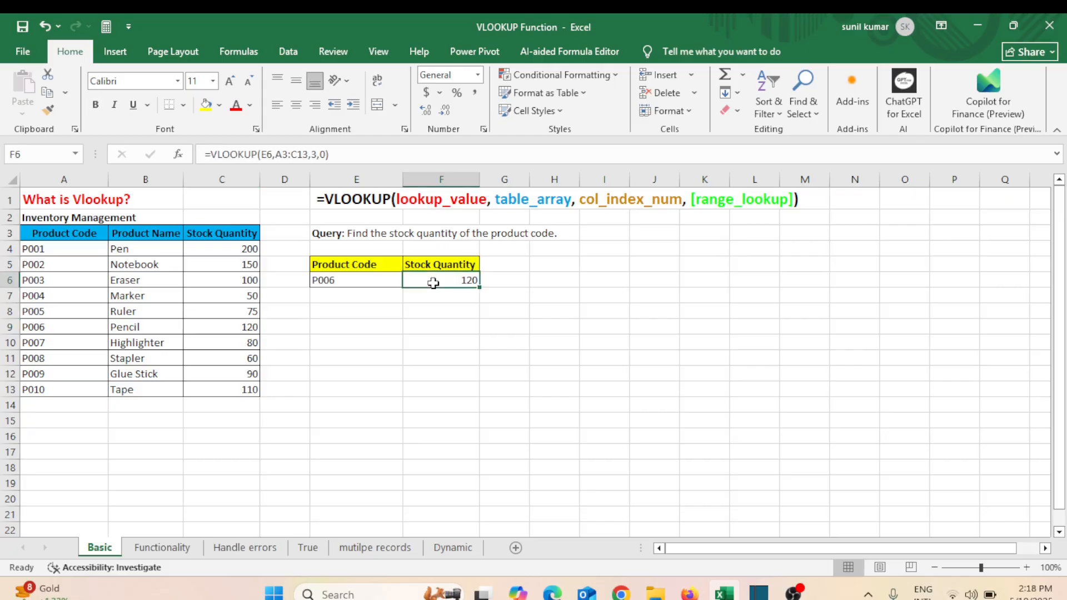
click(398, 282)
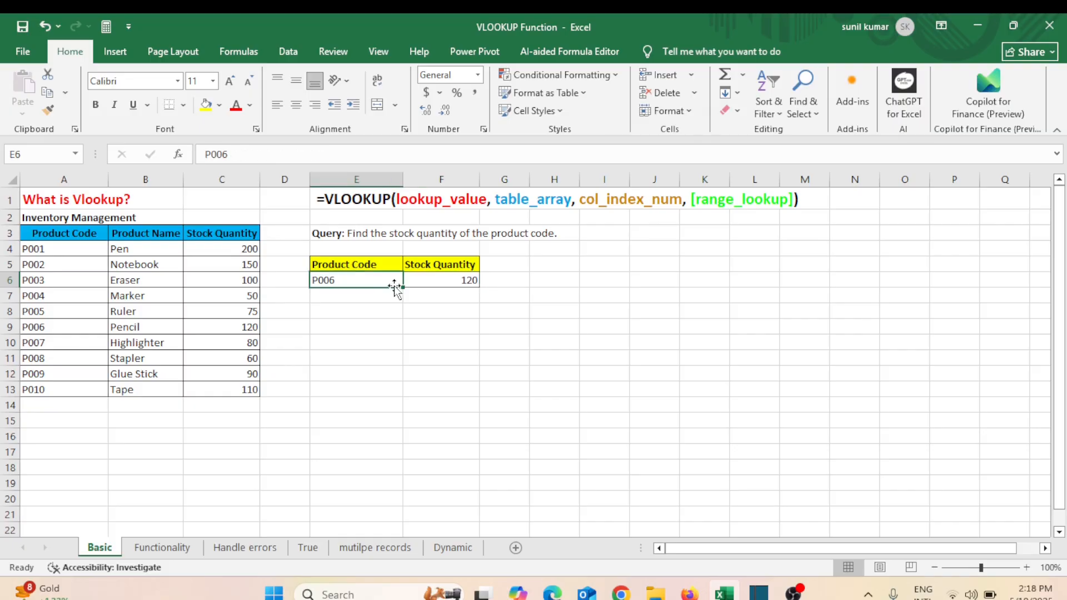
click(465, 283)
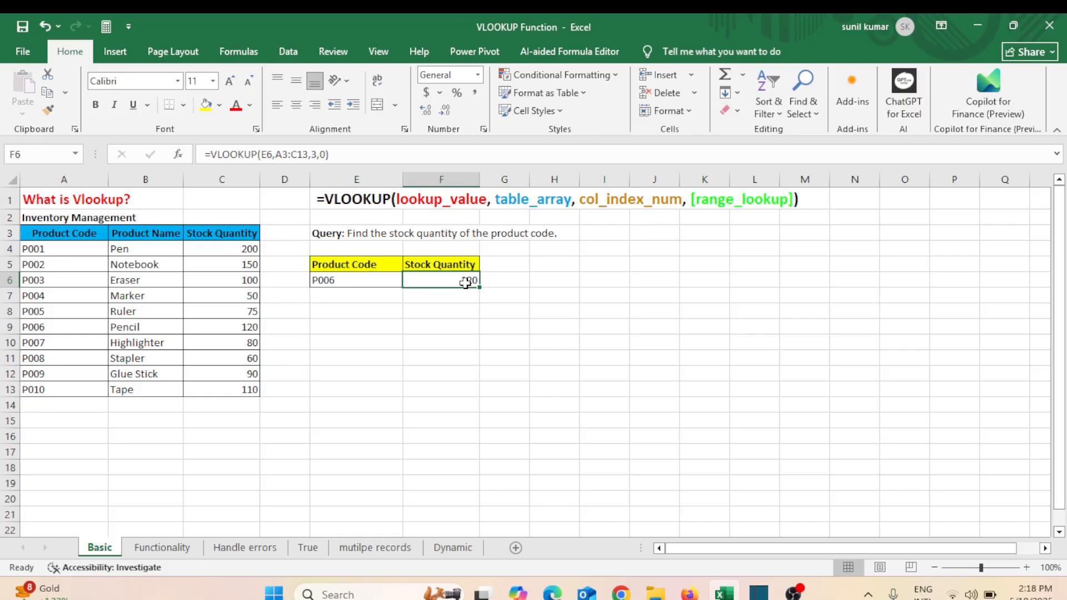
click(466, 324)
Step: Clear the Stock Quantity result in F6 and rebuild it as the exact-match formula =VLOOKUP(E6,A3:C13,3,0)
click(431, 281)
key(Delete)
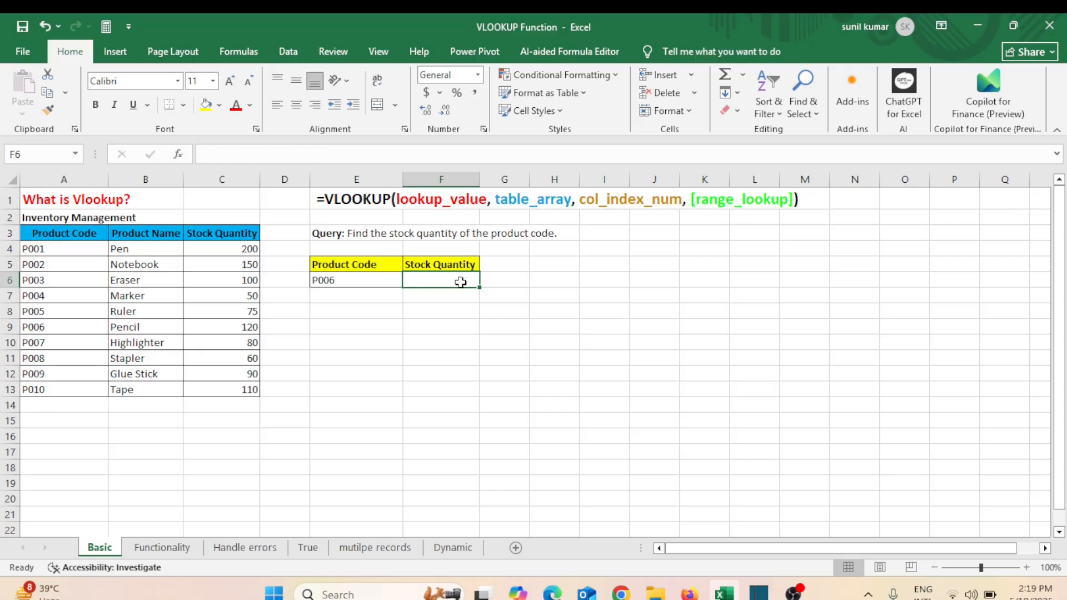
text(=)
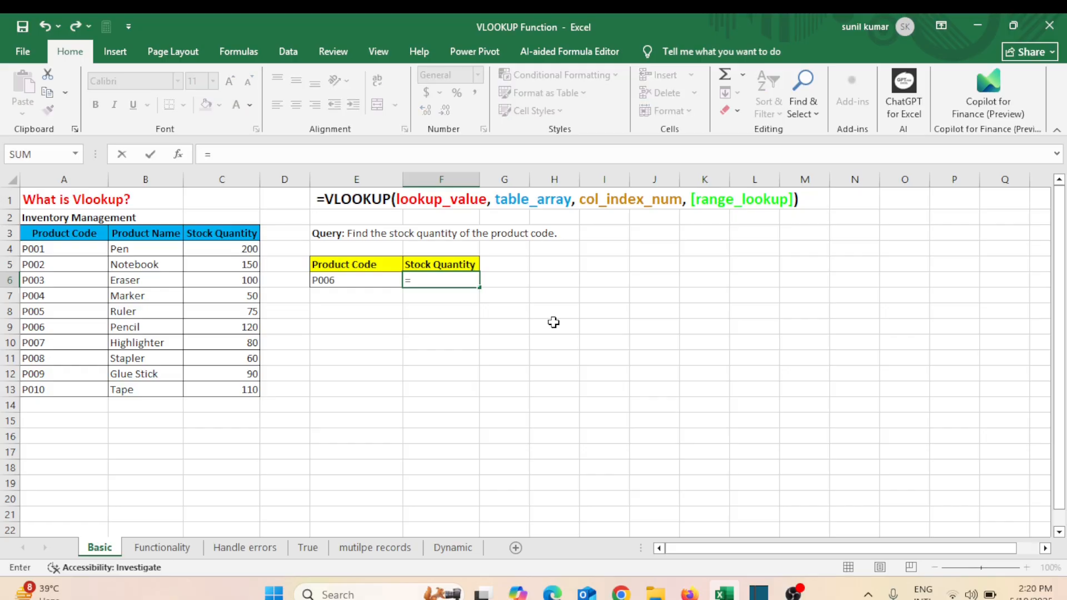
text(VL)
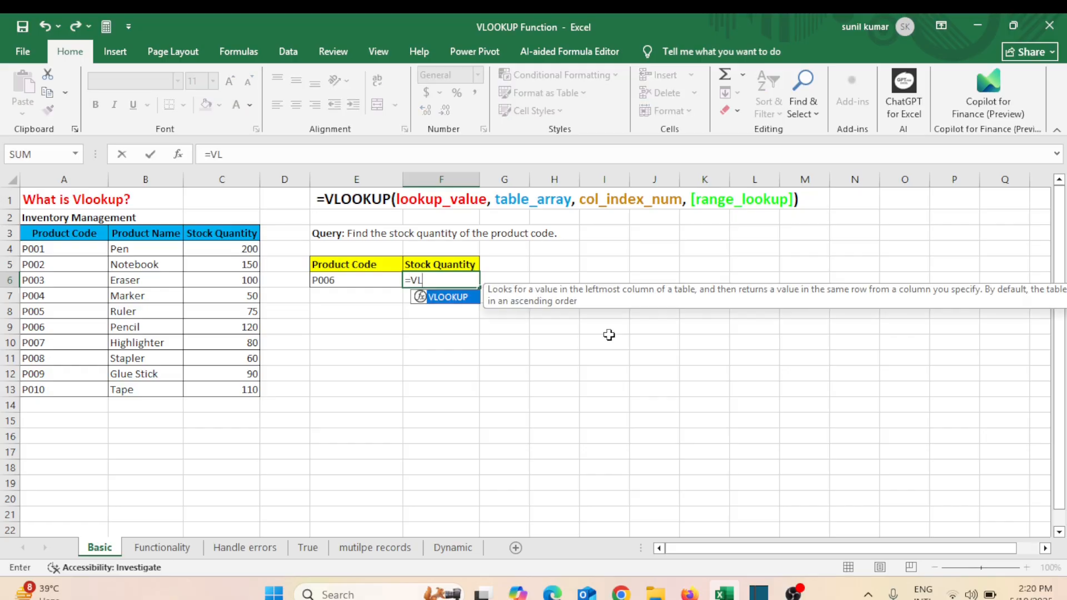
double_click(433, 304)
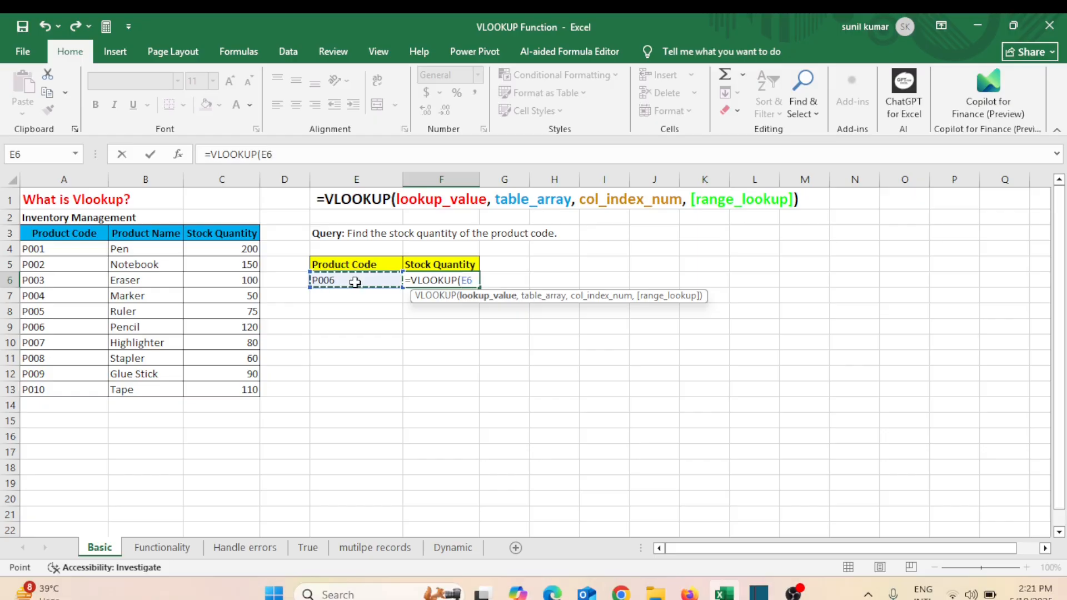
text(,)
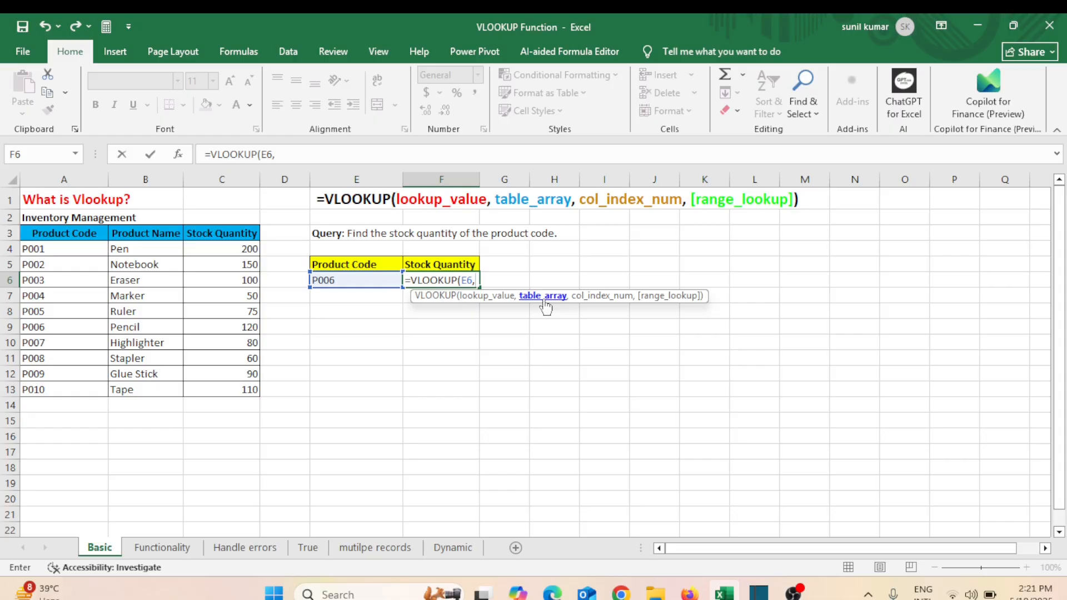
drag(49, 233, 239, 391)
text(,)
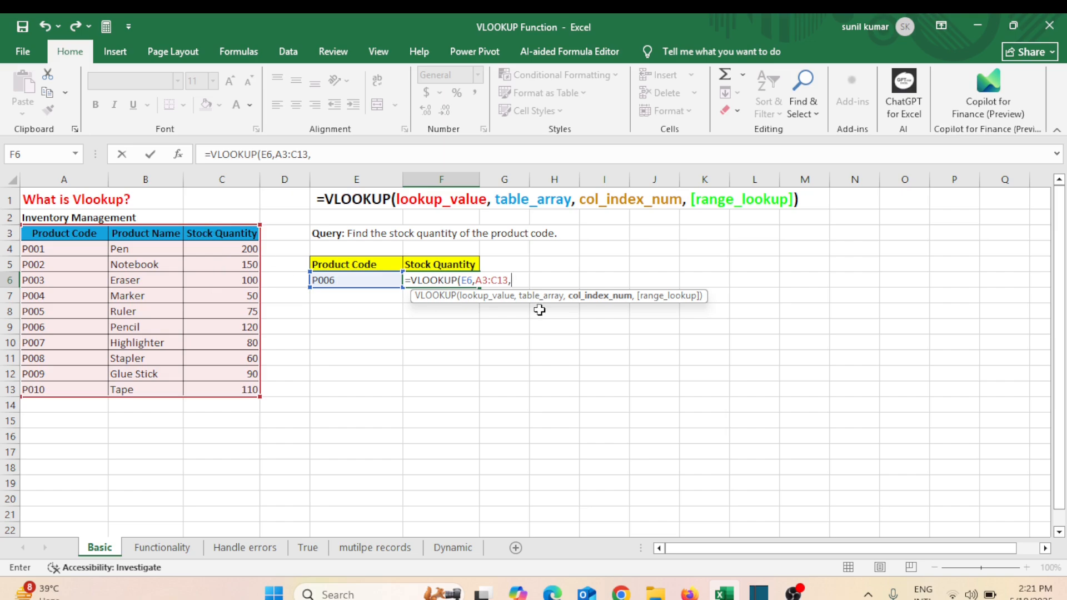
text(3,)
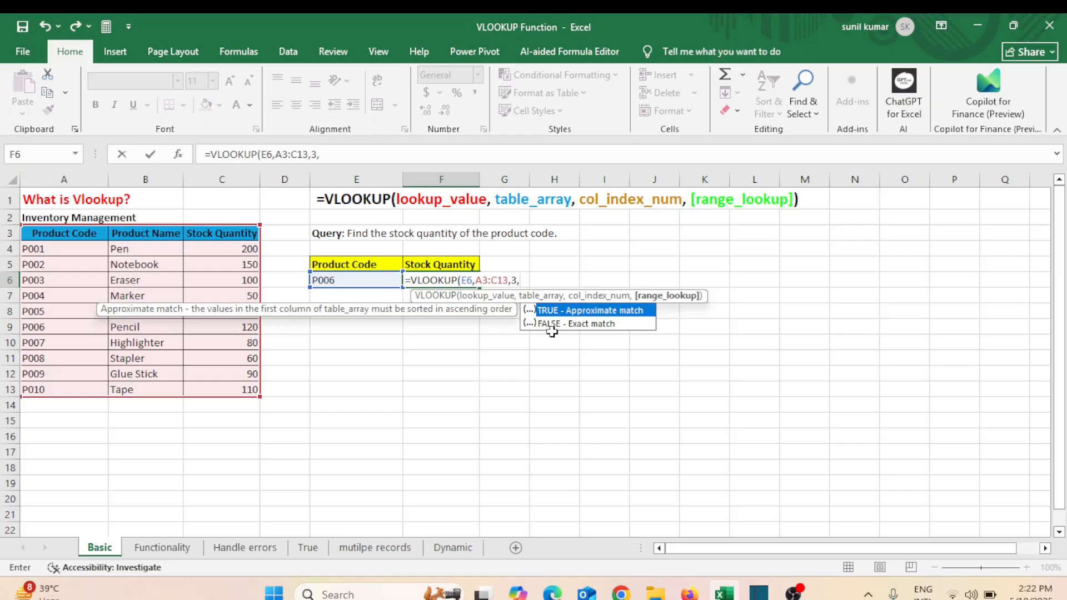
key(BackSpace)
text(0))
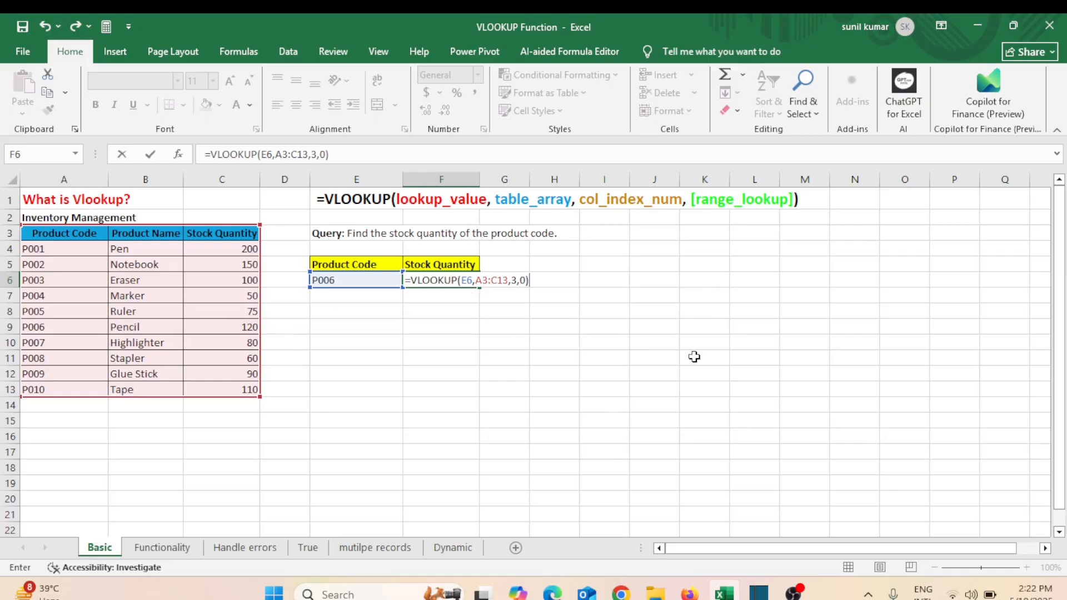
key(Return)
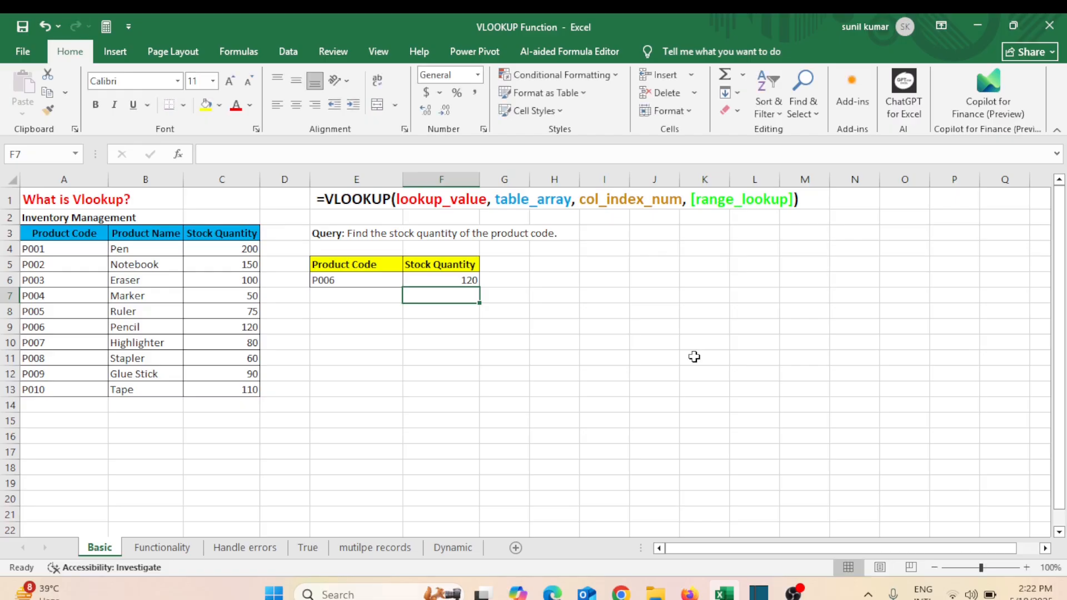
Step: Compare the rebuilt formula's result with the P006 row of the inventory table
click(440, 282)
click(356, 374)
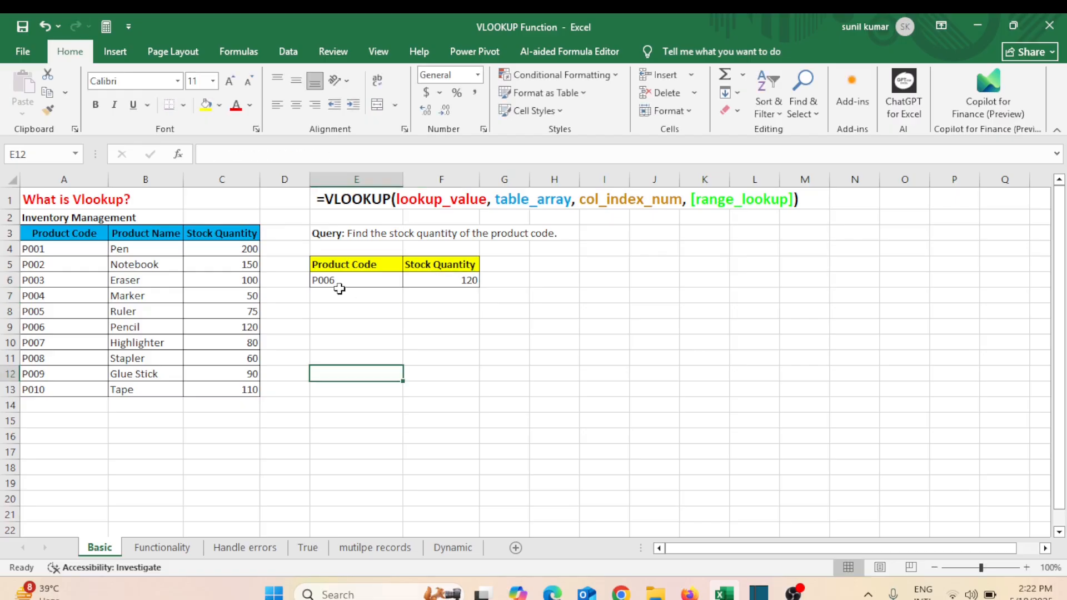
click(339, 281)
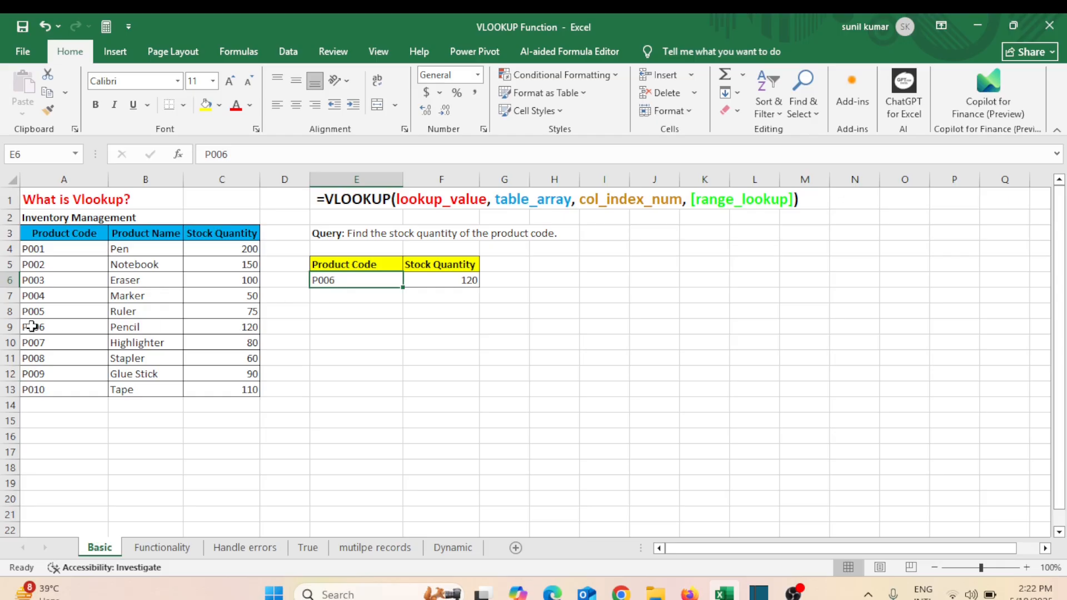
drag(28, 327, 294, 328)
Step: Set the product code in E6 to P007 and review the lookup formula in F6 against the inventory table range
click(327, 282)
text(P007)
key(Return)
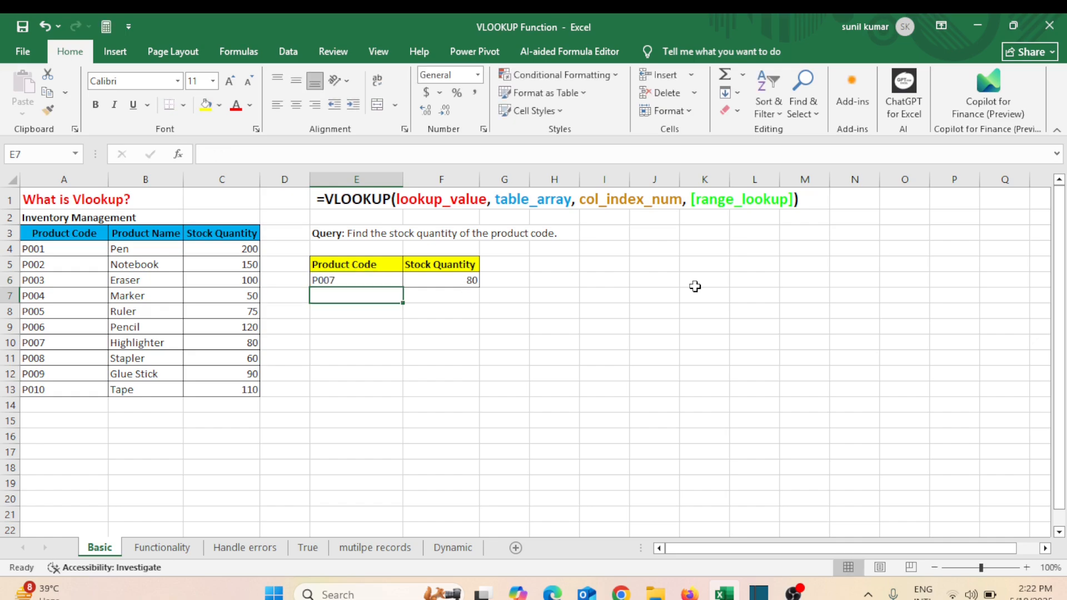
click(455, 282)
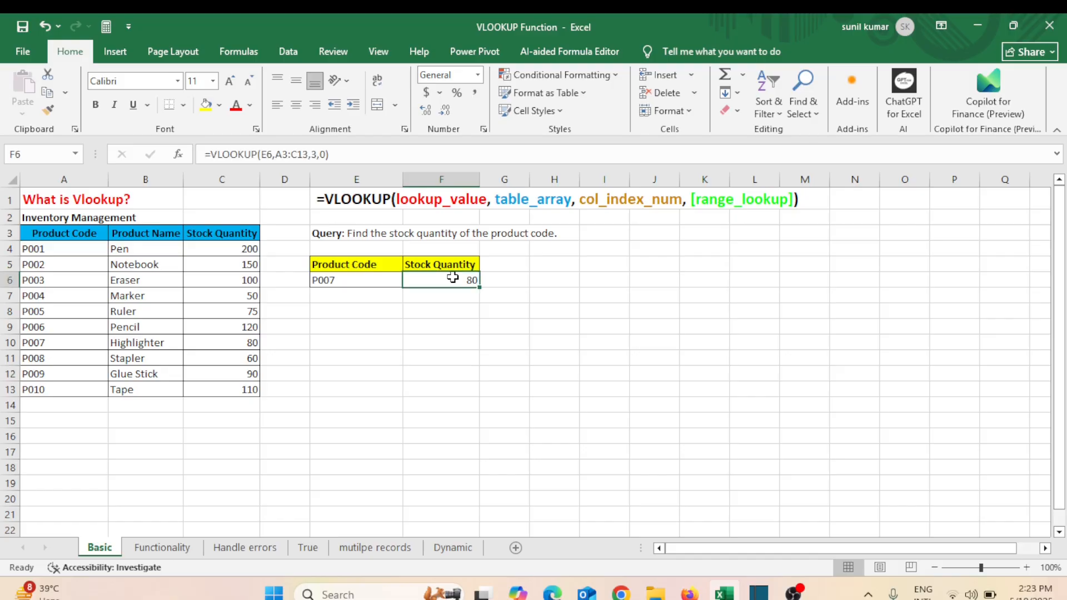
drag(51, 238, 225, 405)
click(452, 324)
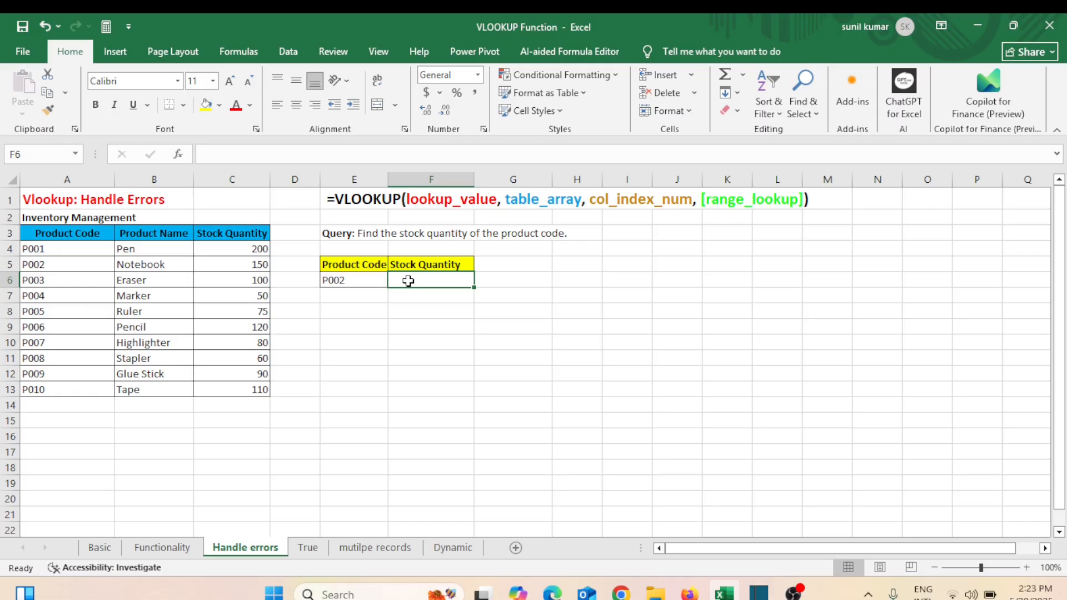
Step: On the Handle errors sheet, enter =VLOOKUP(E6,A3:C13,3,0) in F6 to return the product code's stock quantity
text(=vlo)
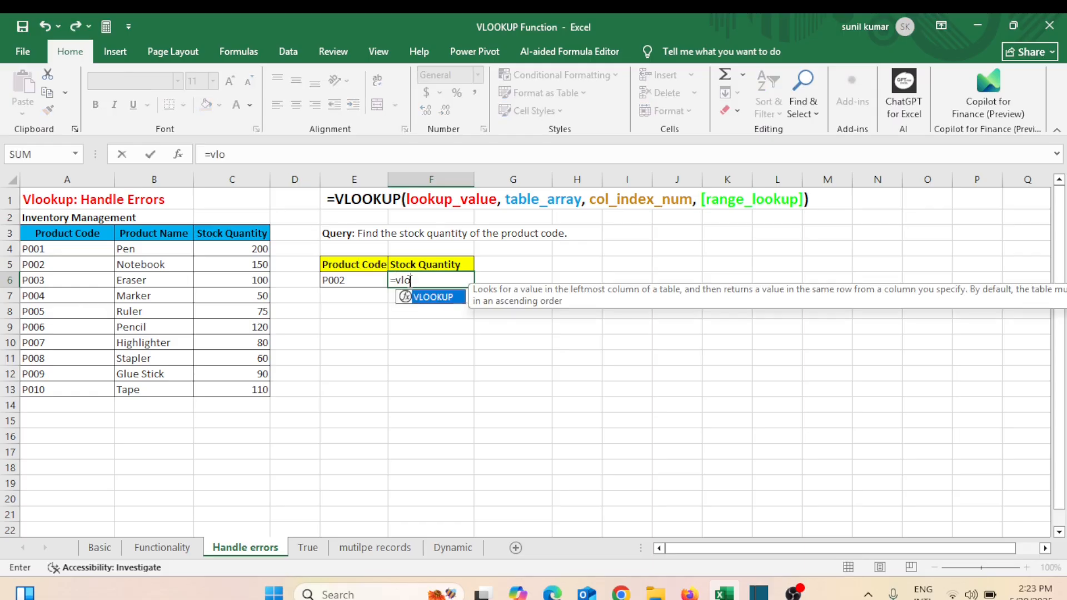
key(Tab)
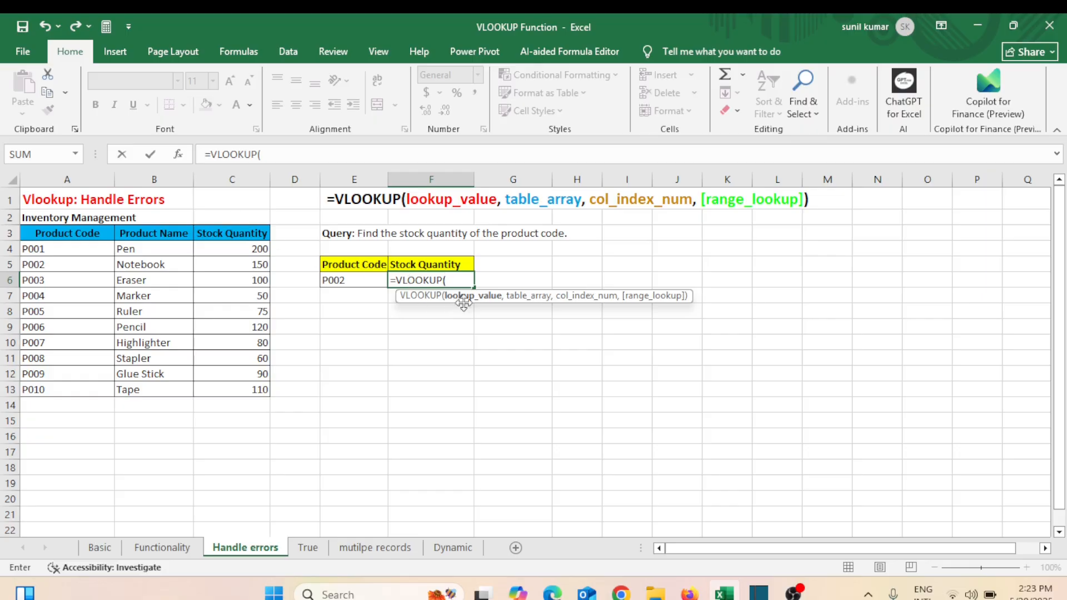
click(351, 284)
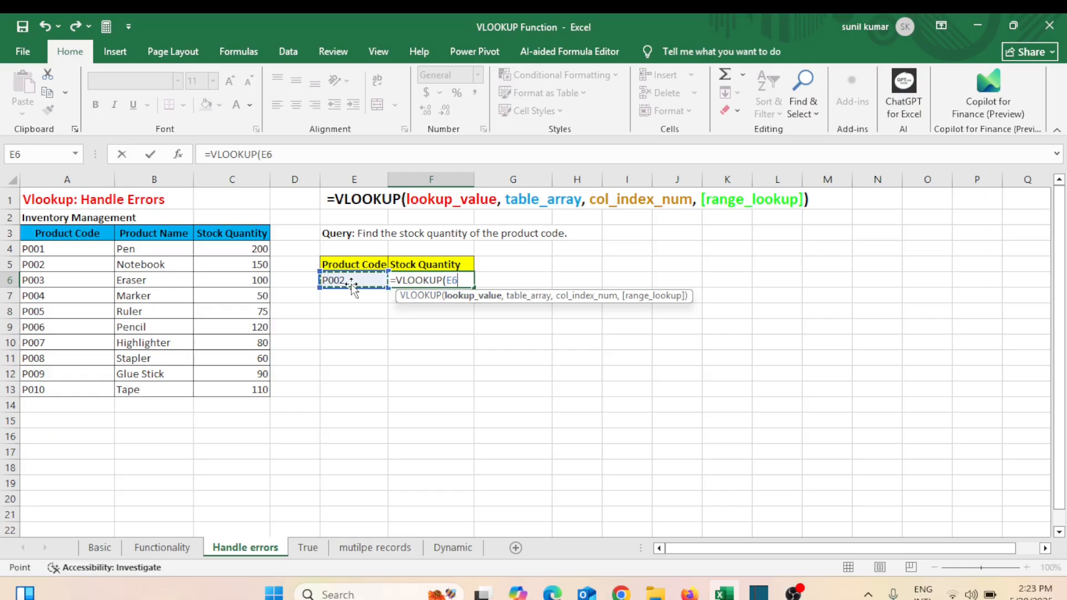
text(,)
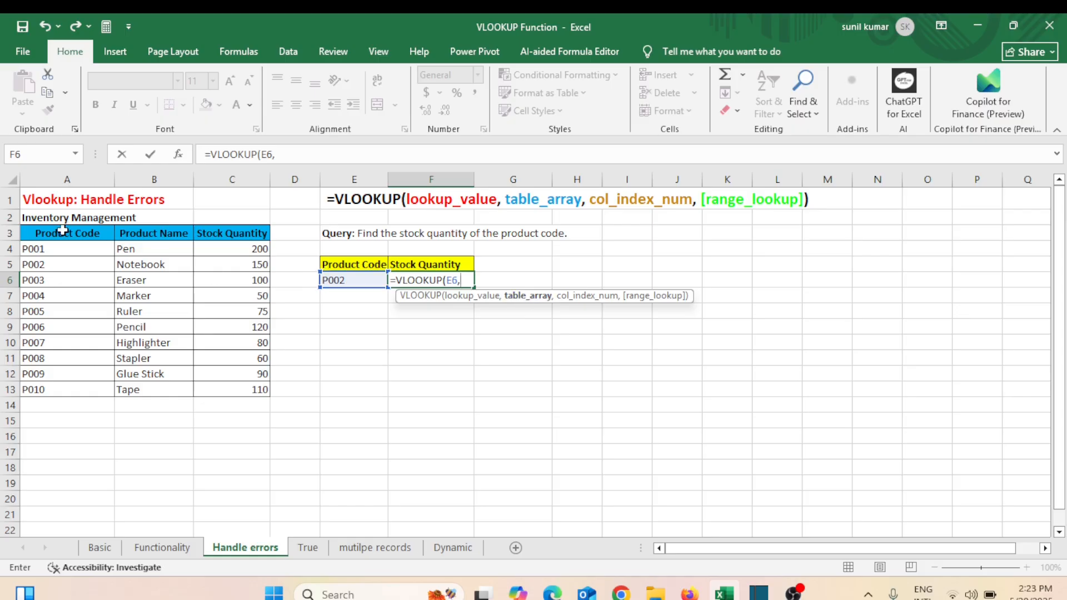
drag(59, 234, 256, 389)
text(,)
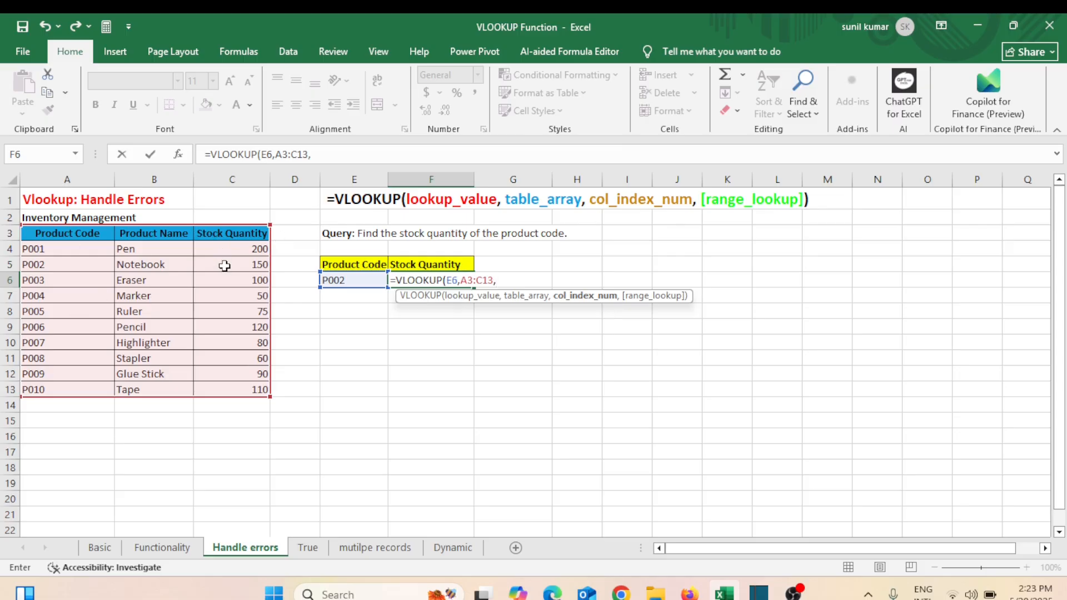
text(3,)
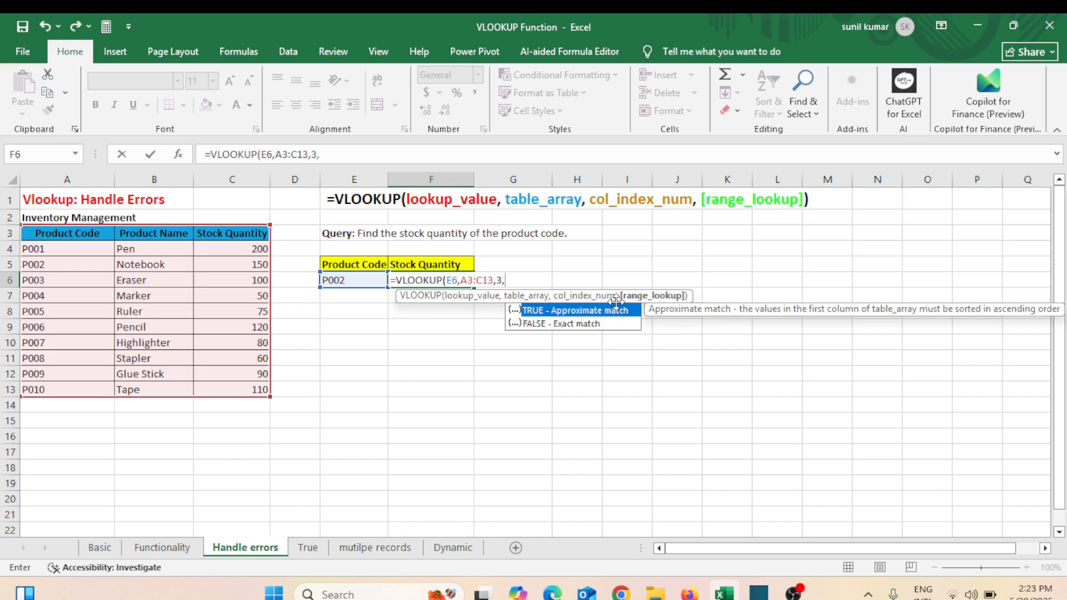
text(0))
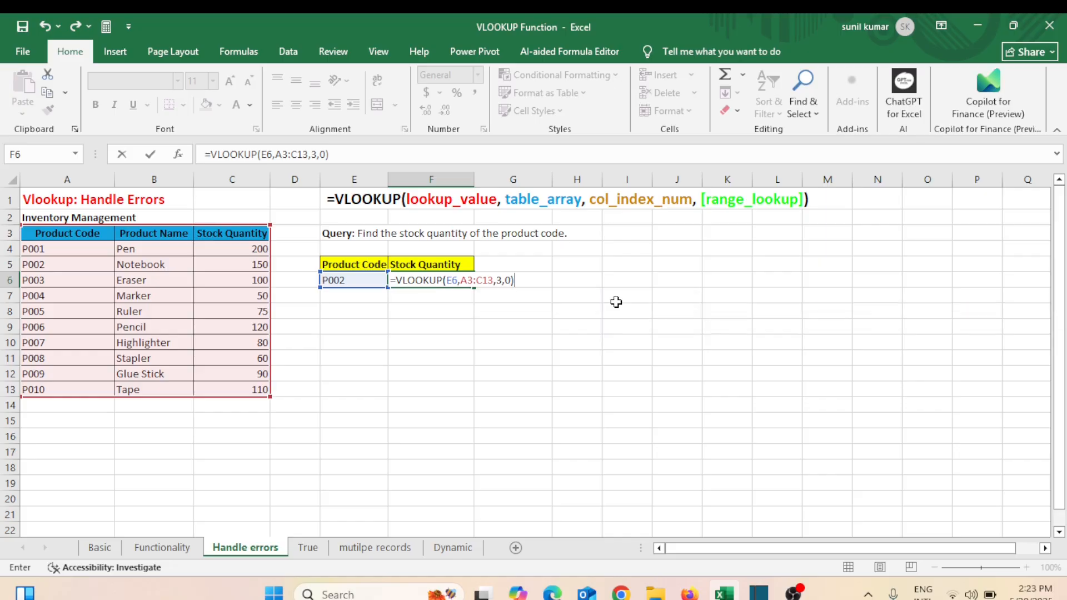
key(Return)
click(367, 278)
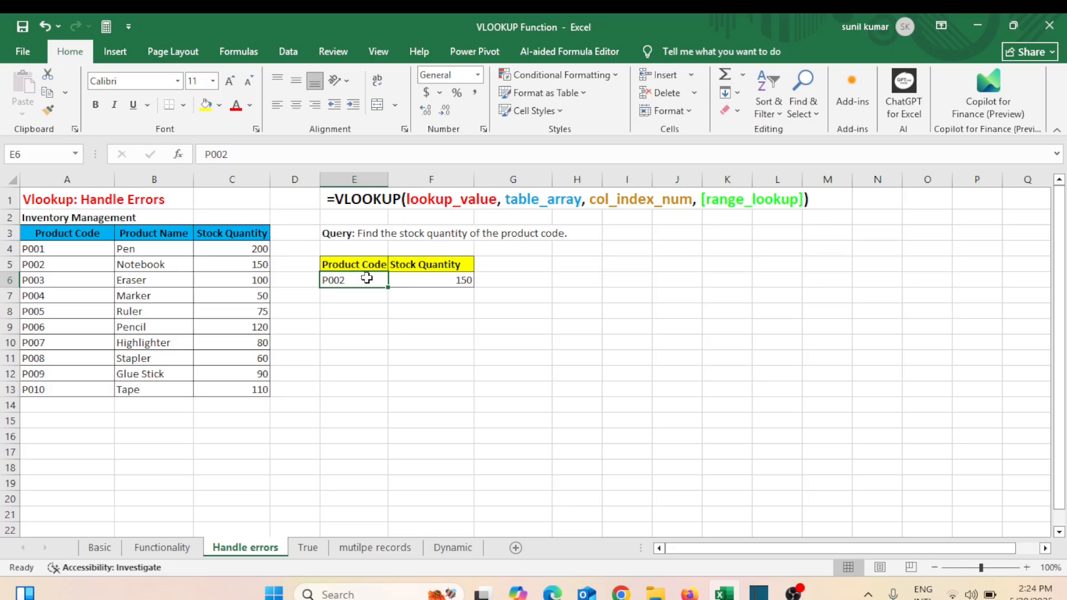
Step: Set the product code in E6 to P004 and compare the lookup result with the P004 row of the inventory table
click(442, 278)
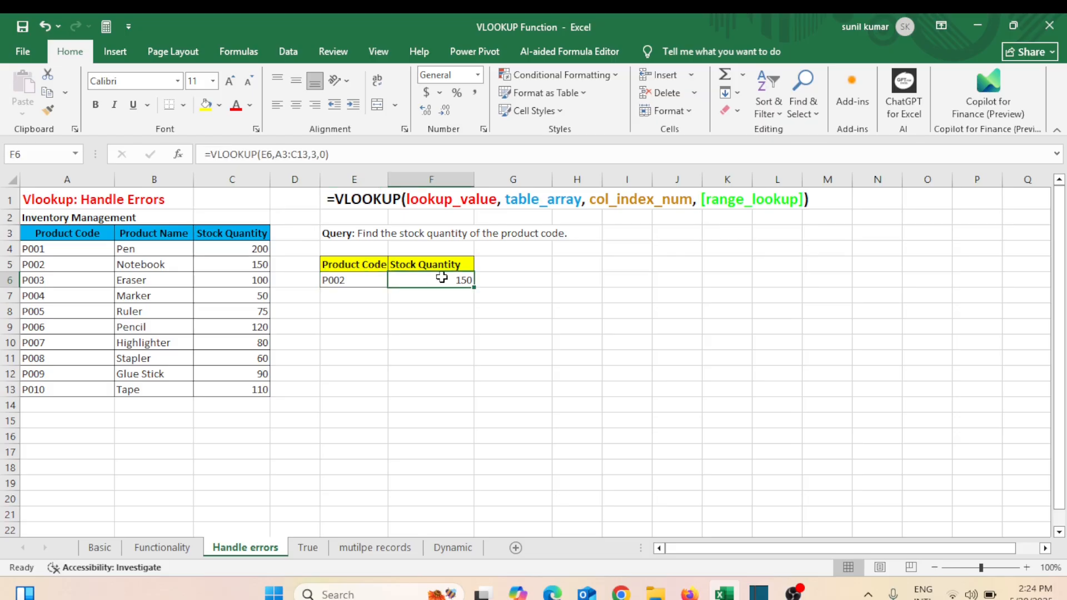
click(341, 279)
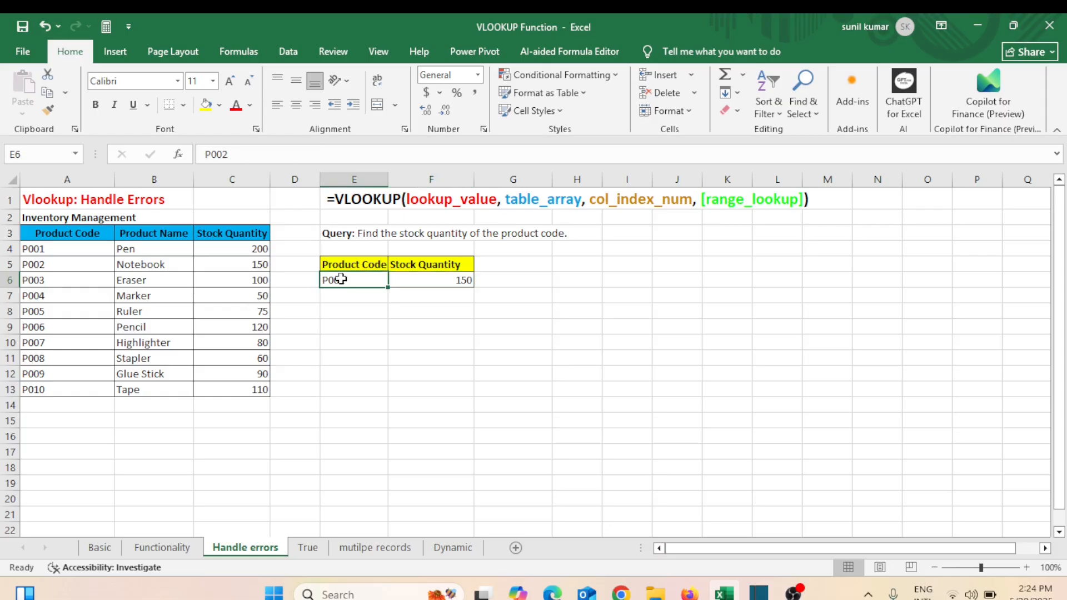
click(428, 281)
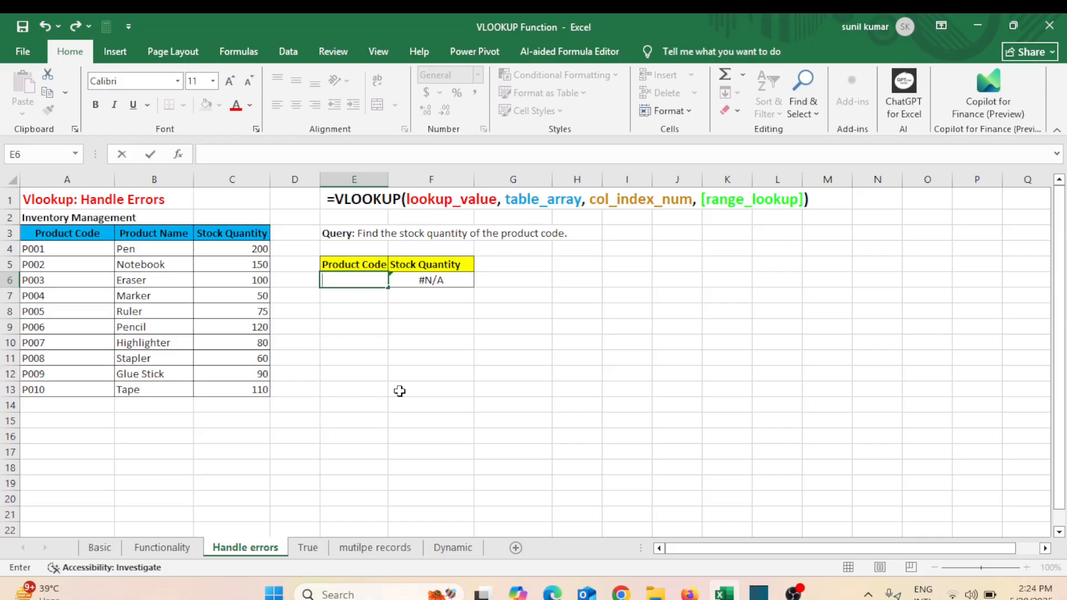
text(P004)
key(Return)
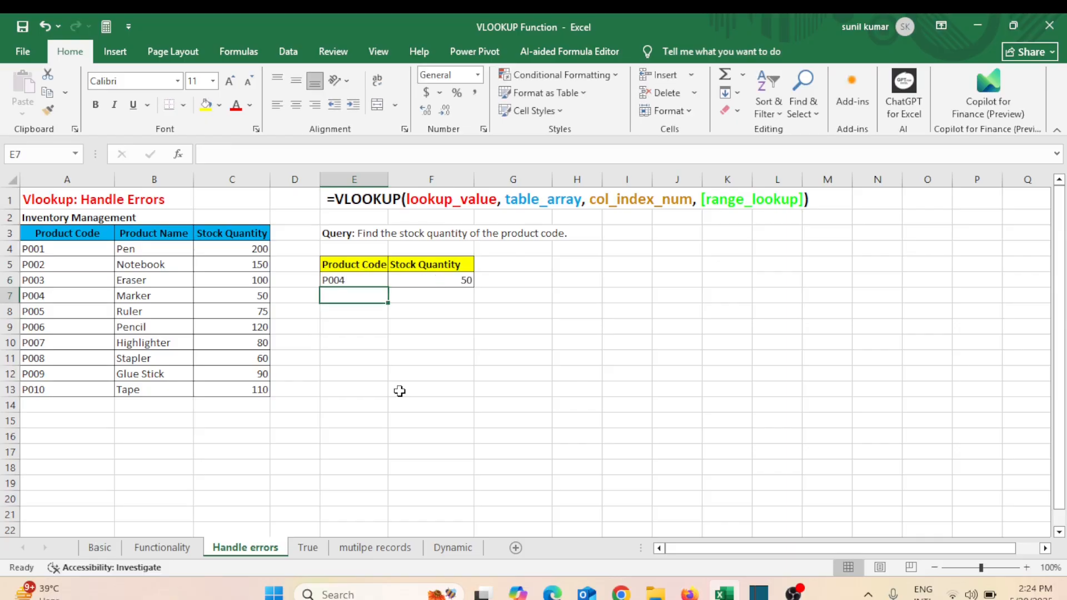
click(436, 278)
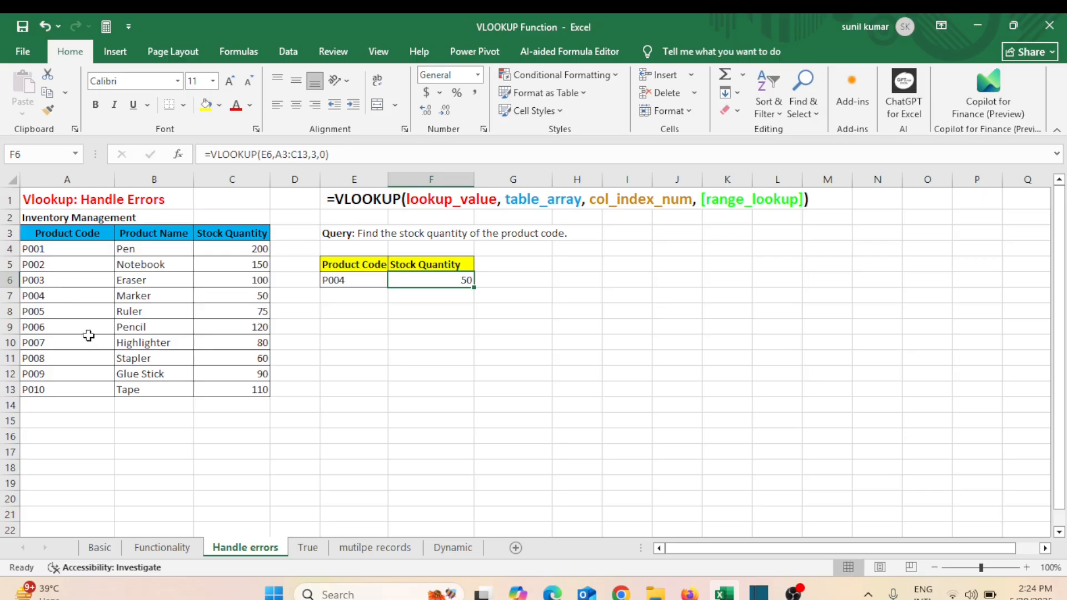
click(57, 297)
click(253, 297)
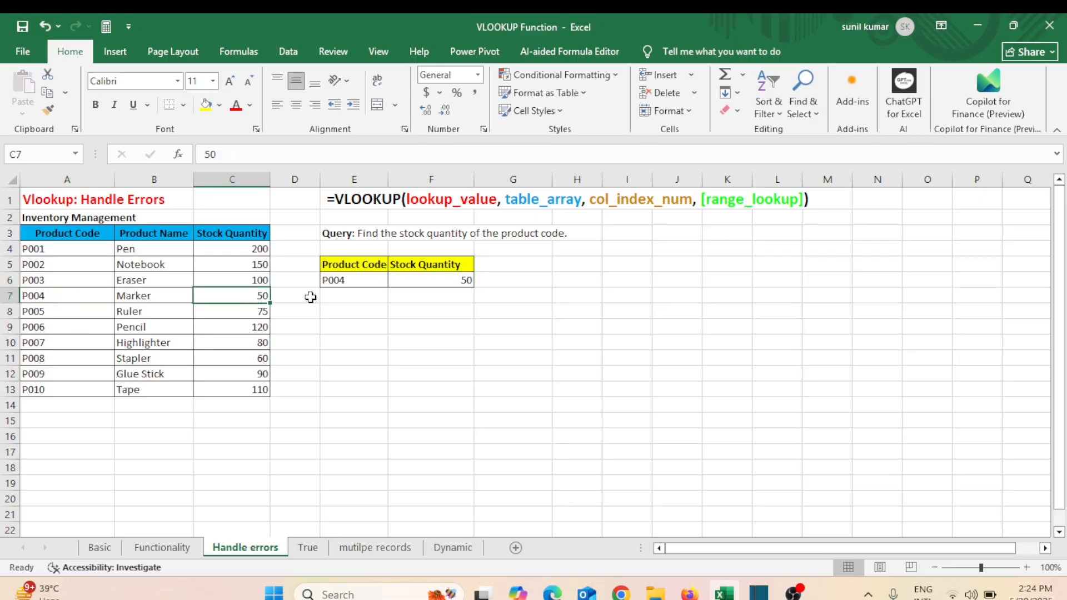
Step: Review the lookup formula in F6 against the inventory table range A3:C13 and its product code column
click(453, 279)
drag(67, 233, 239, 389)
click(81, 279)
drag(67, 233, 75, 390)
click(424, 280)
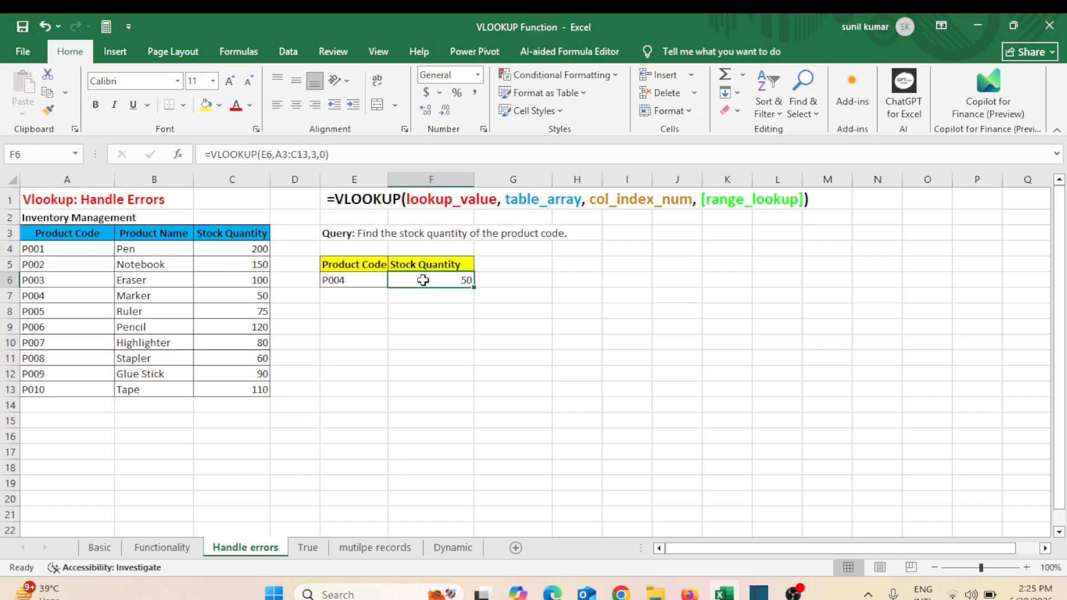
click(69, 280)
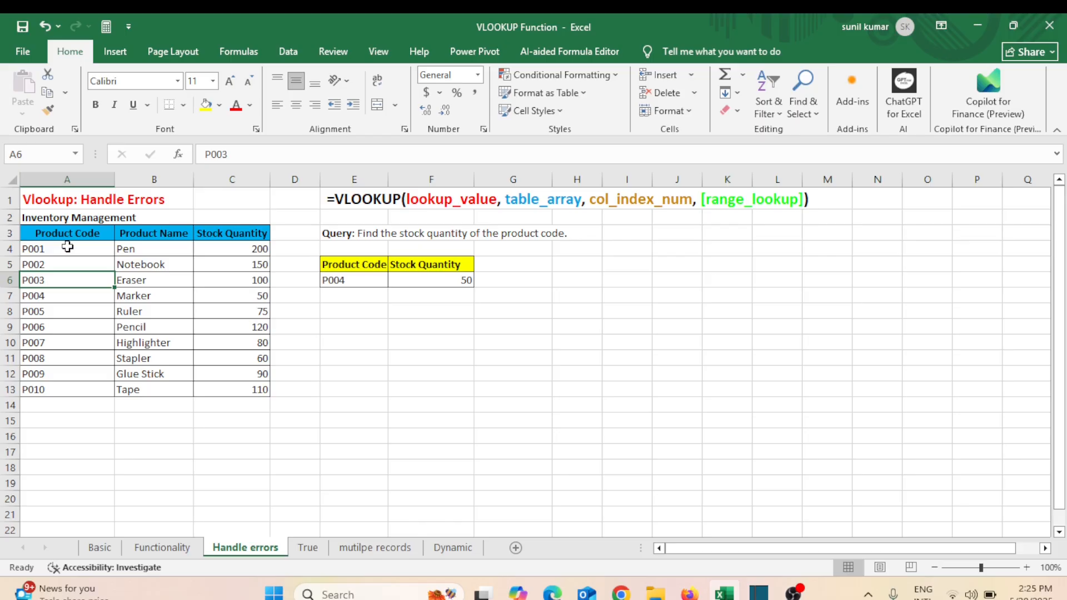
drag(68, 247, 65, 418)
Step: Set the product code in E6 to P011, a code missing from the inventory table
click(336, 282)
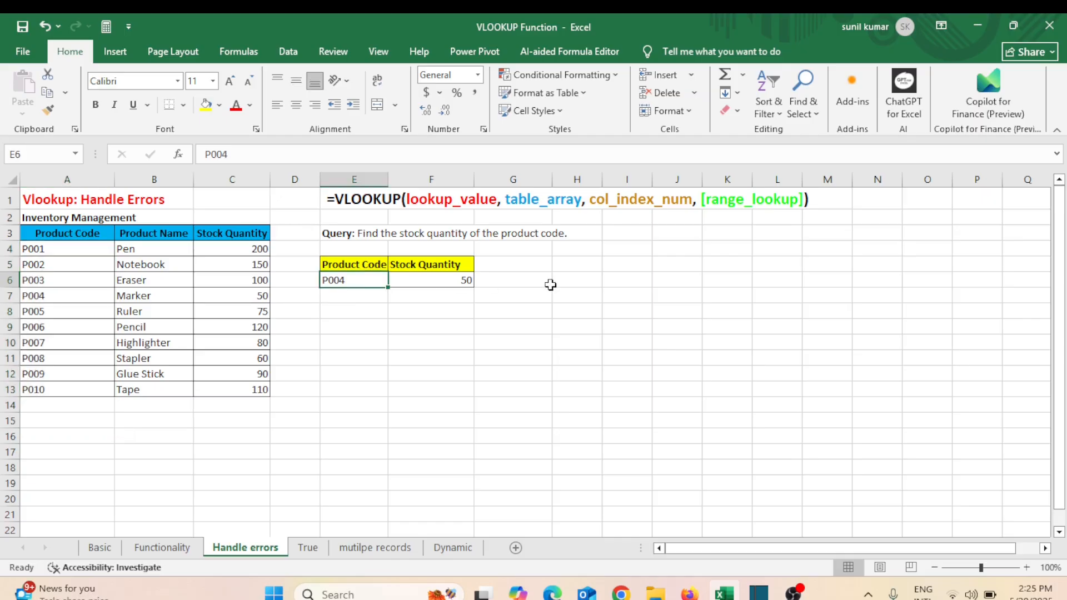
text(P011)
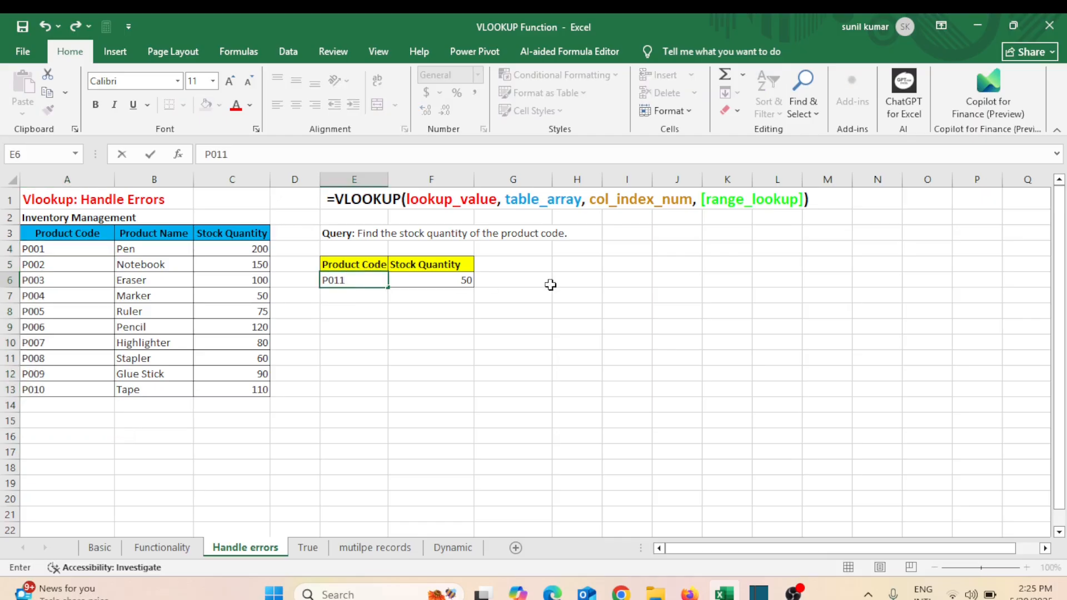
key(Return)
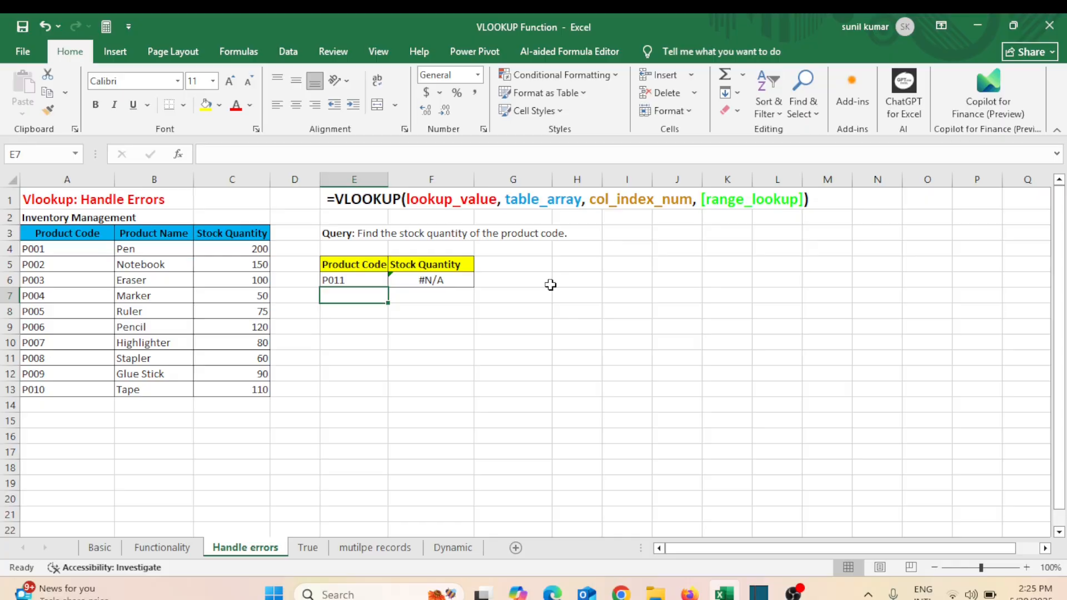
Step: Check the P011 lookup result in F6 against the list of product codes in column A
click(442, 280)
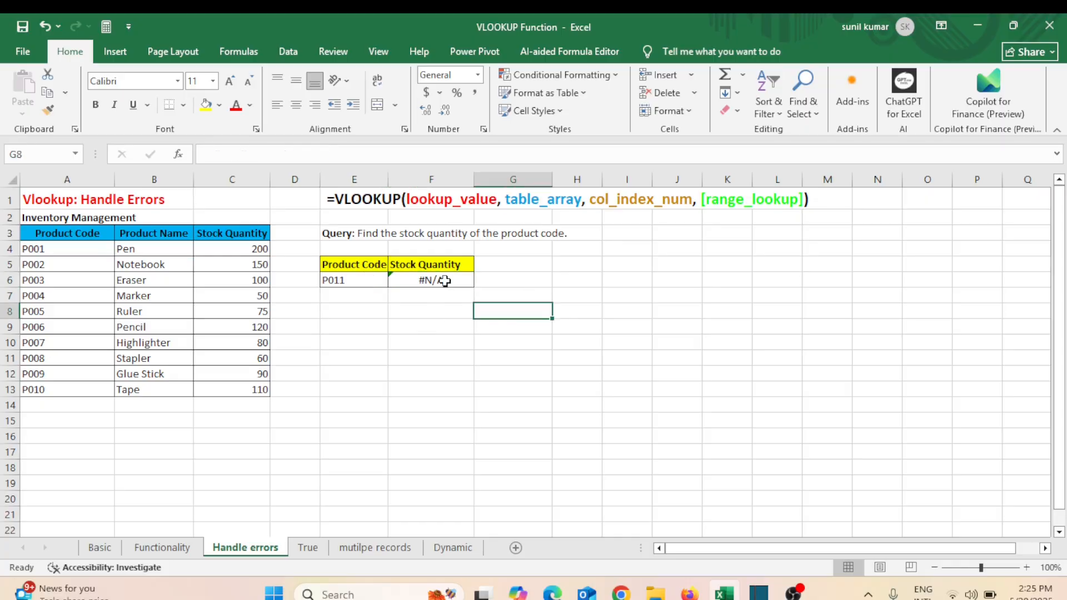
click(445, 280)
drag(49, 248, 53, 418)
click(336, 282)
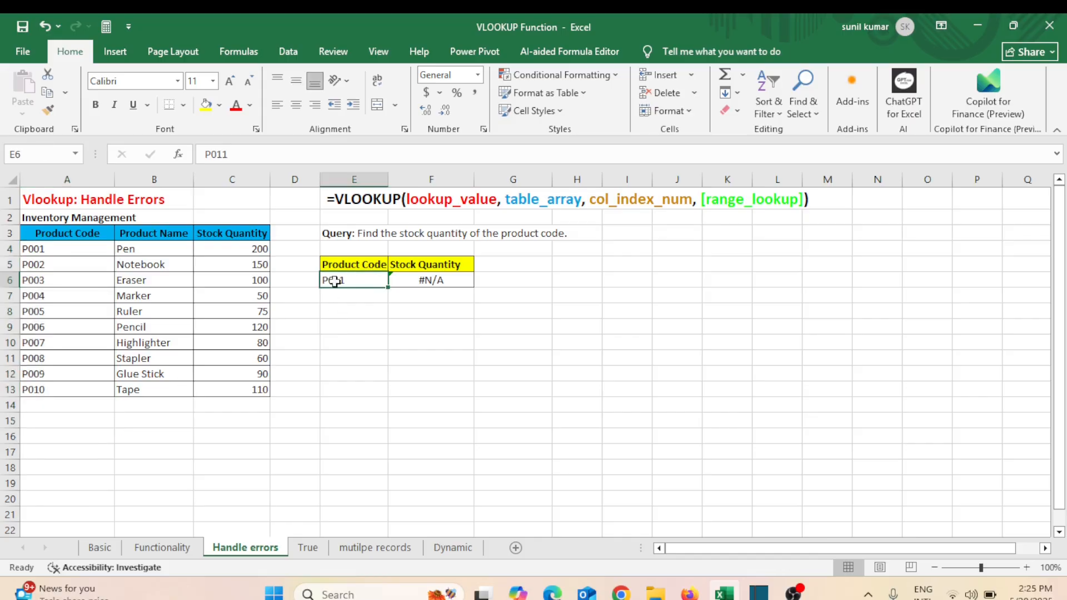
drag(53, 247, 54, 423)
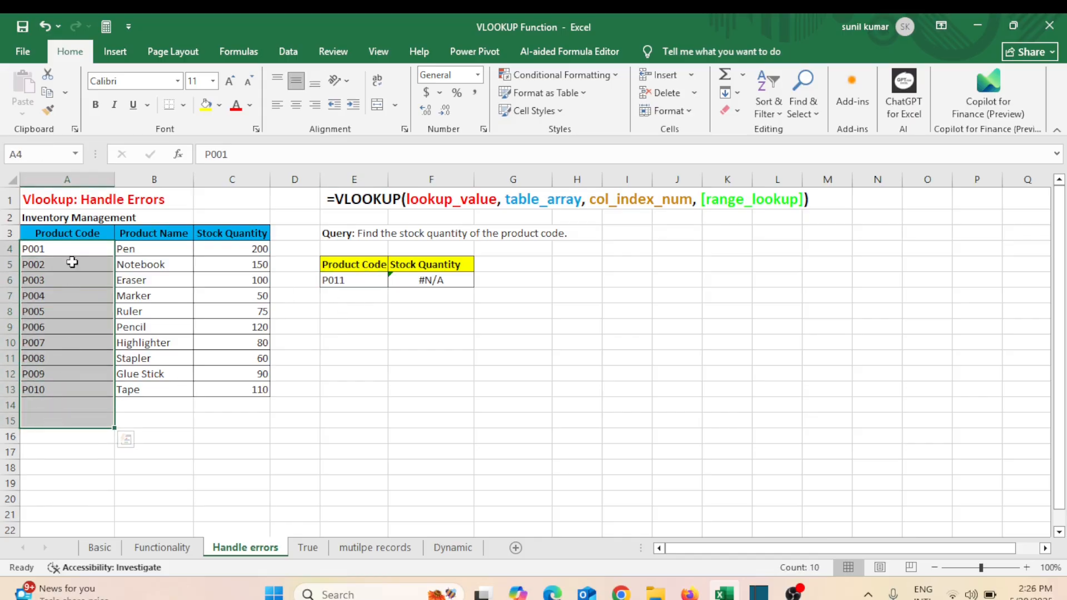
drag(71, 244, 62, 420)
click(431, 373)
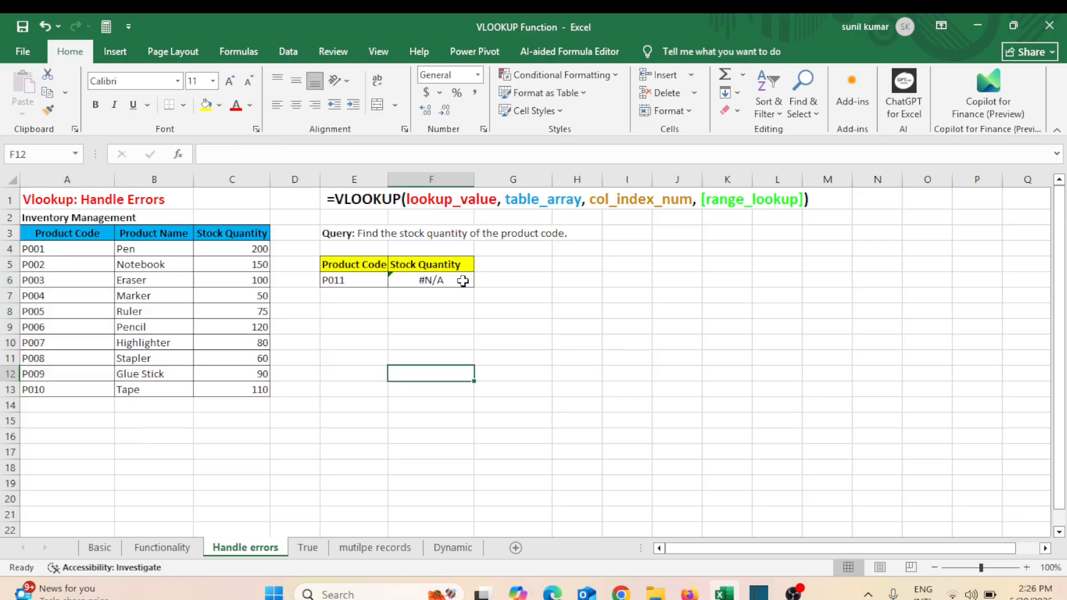
click(457, 278)
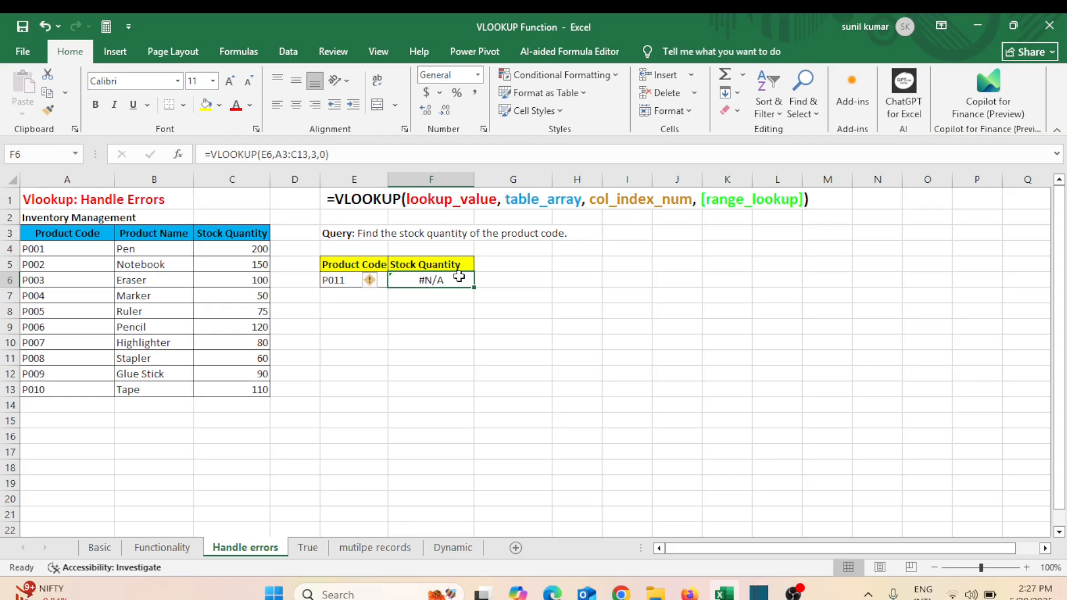
Step: Wrap the F6 lookup in IFERROR with a fallback text, giving =IFERROR(VLOOKUP(E6,A3:C13,3,0),"Not Found")
double_click(459, 277)
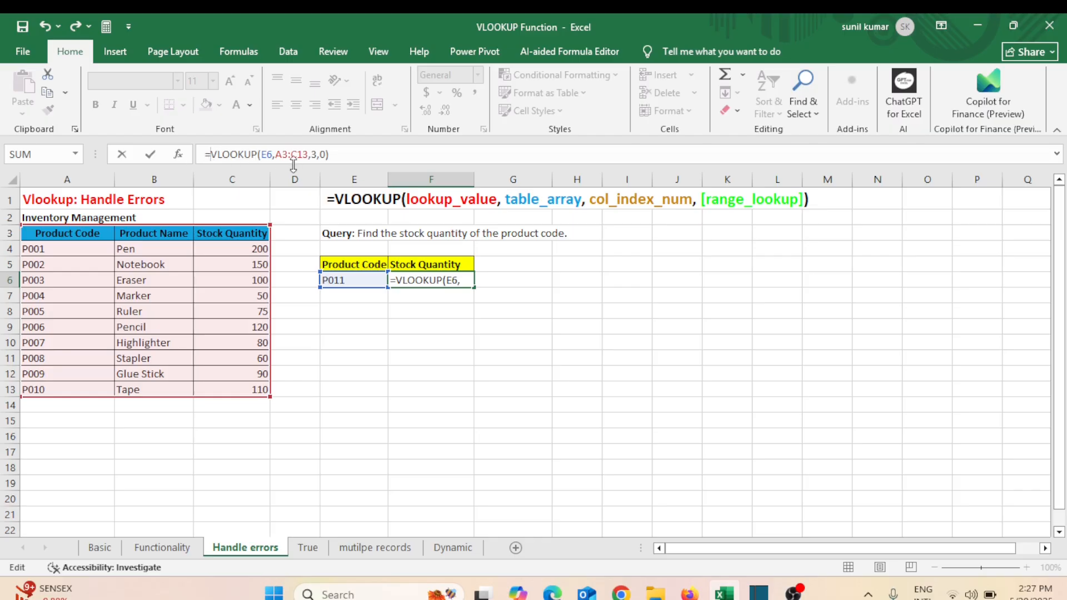
text(IF)
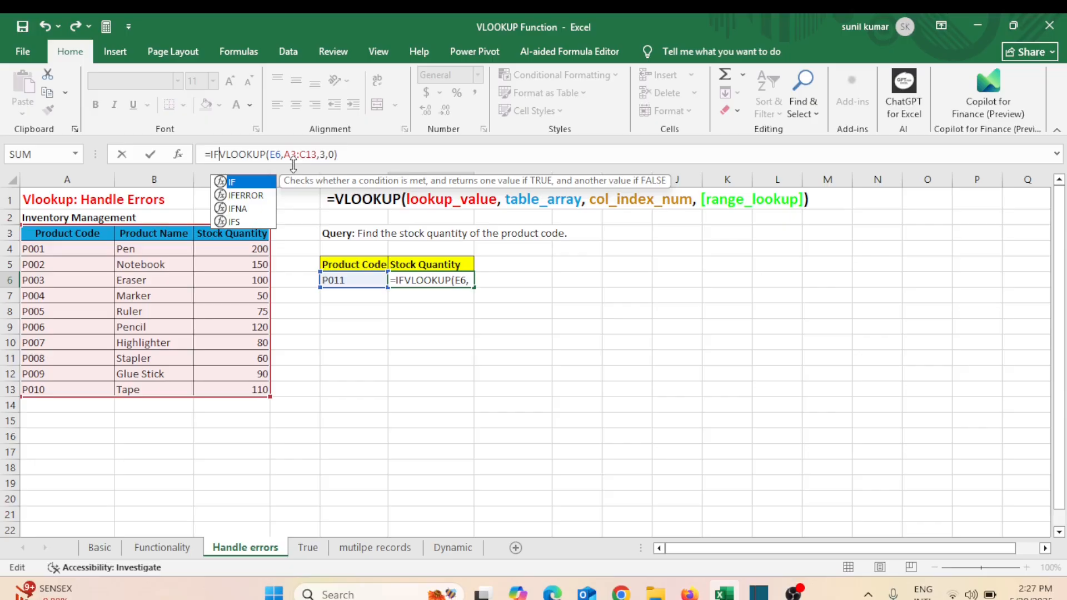
key(Down)
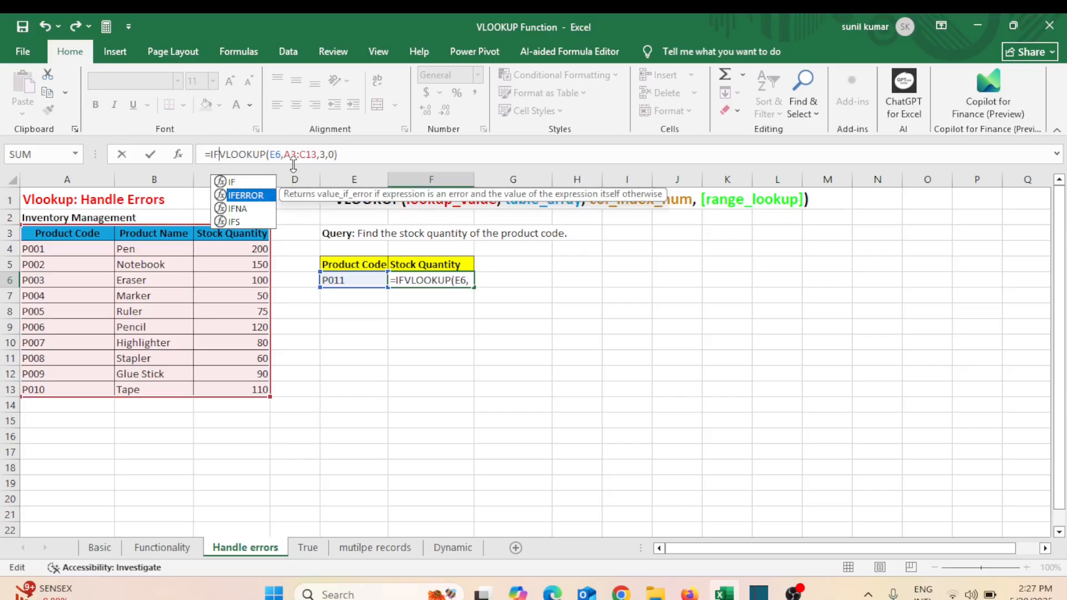
key(Tab)
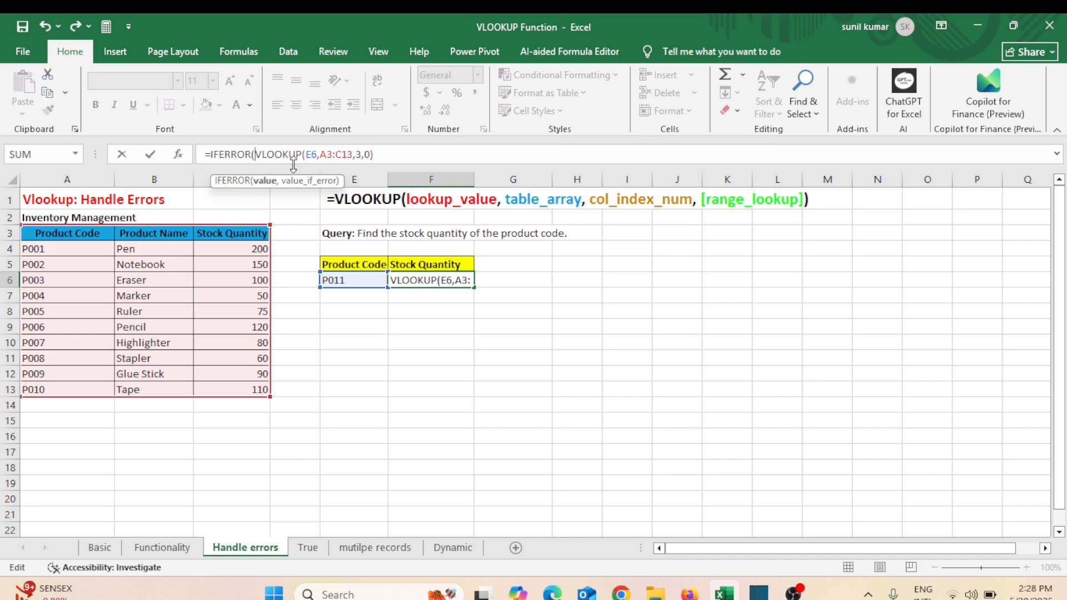
key(End)
text(,)
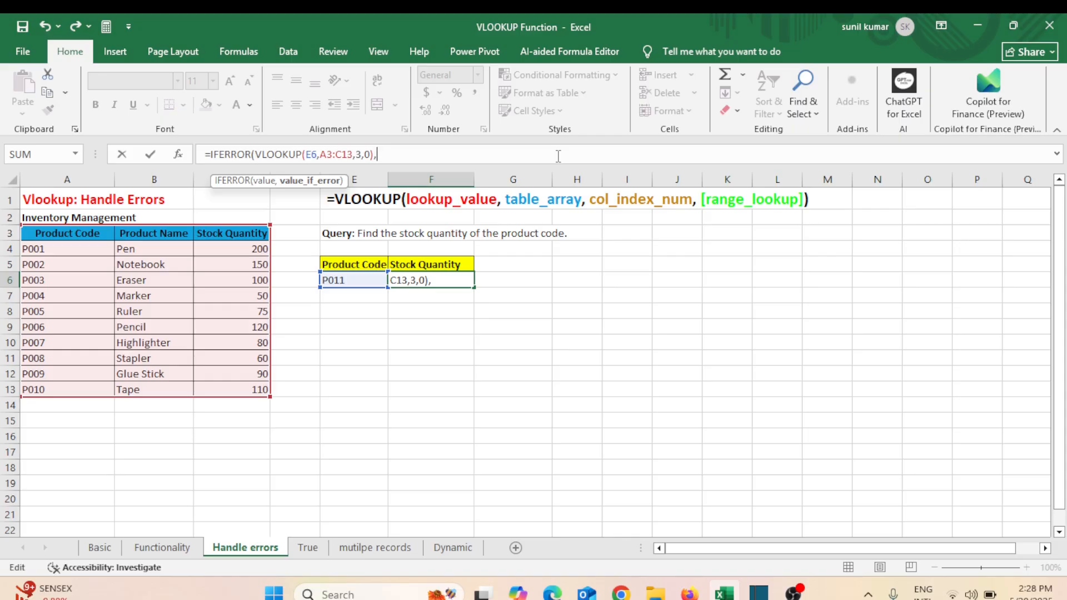
text("Not Found)
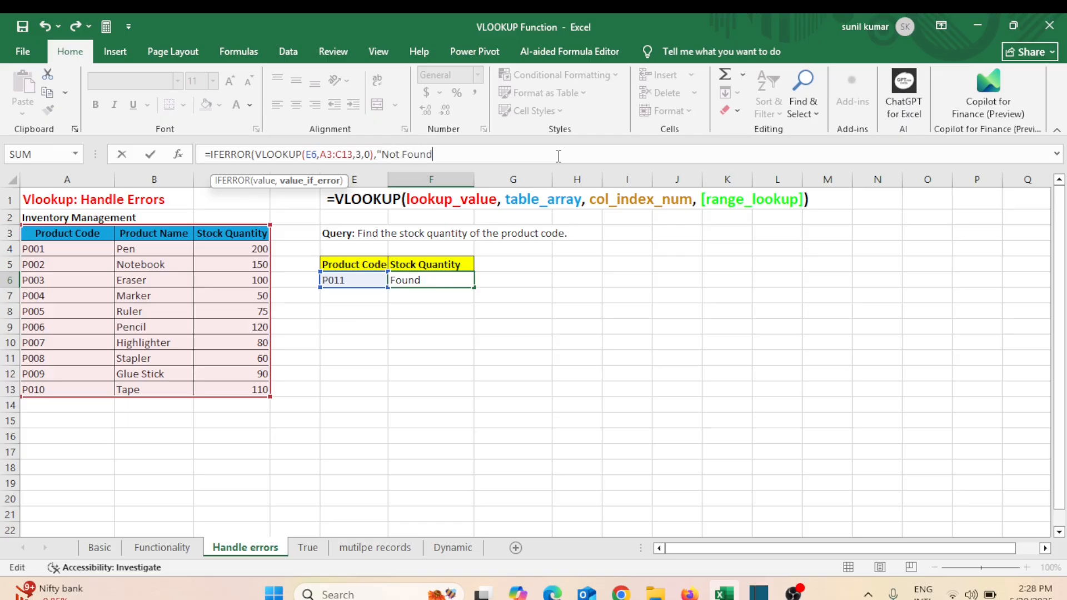
text("))
key(Return)
click(441, 282)
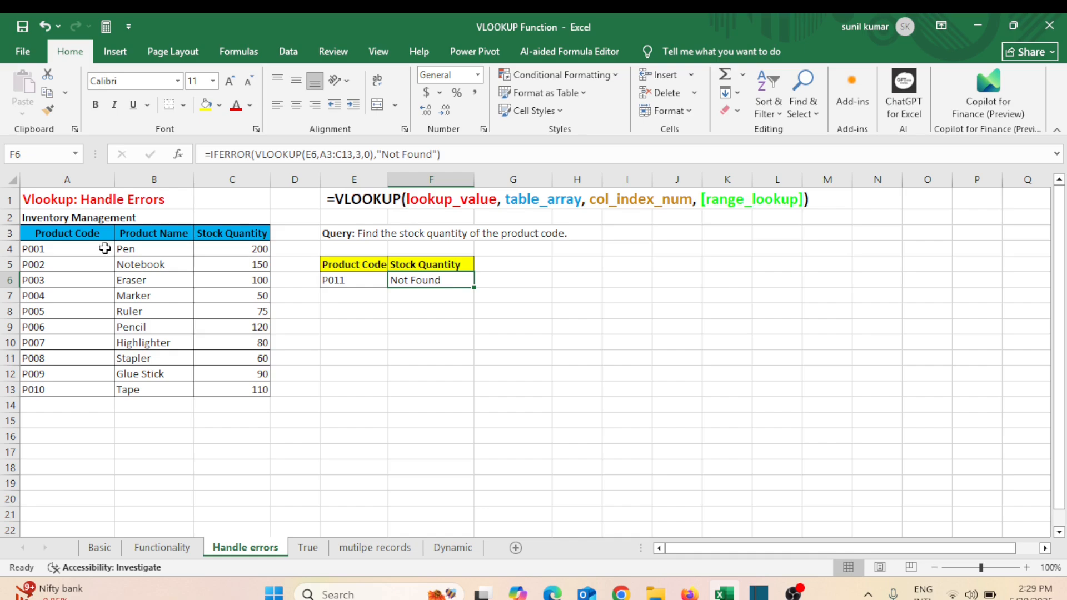
Step: Test the error-handled lookup with a valid code by setting E6 to p002 and selecting its result
click(345, 279)
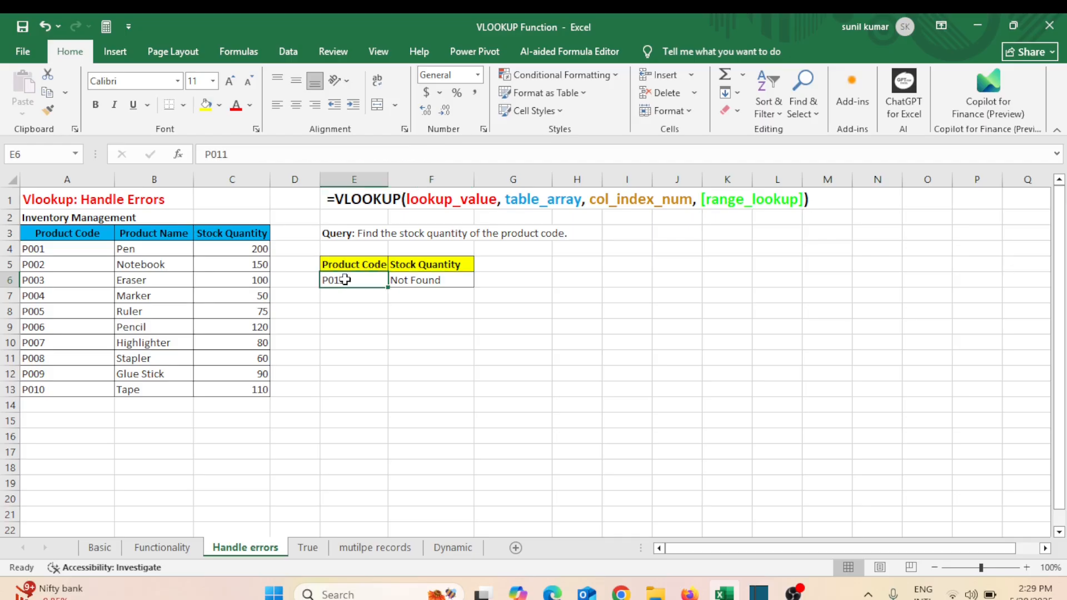
text(p002)
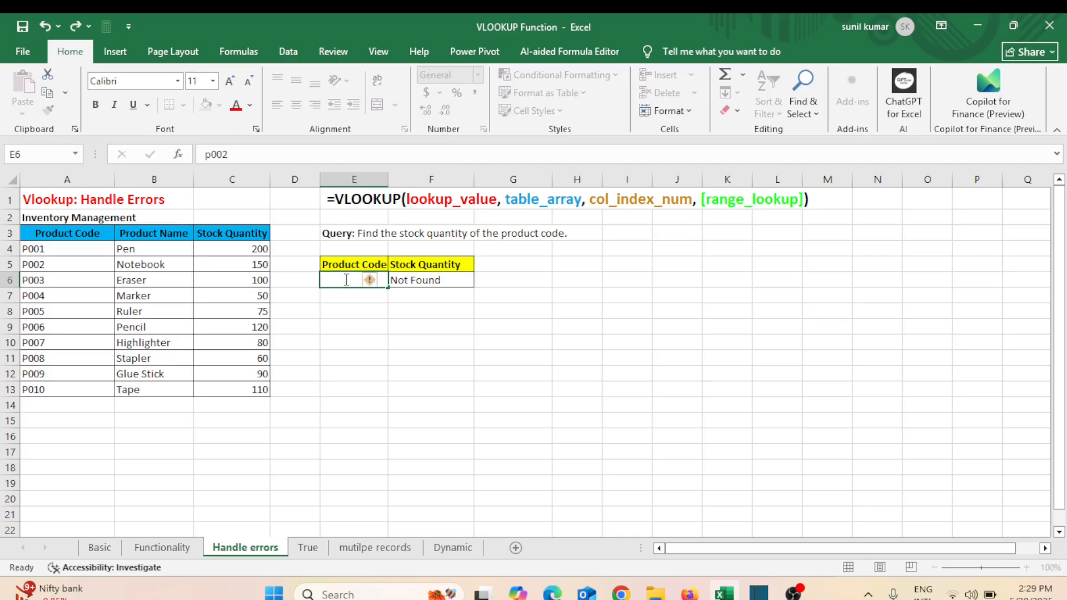
key(Return)
click(429, 287)
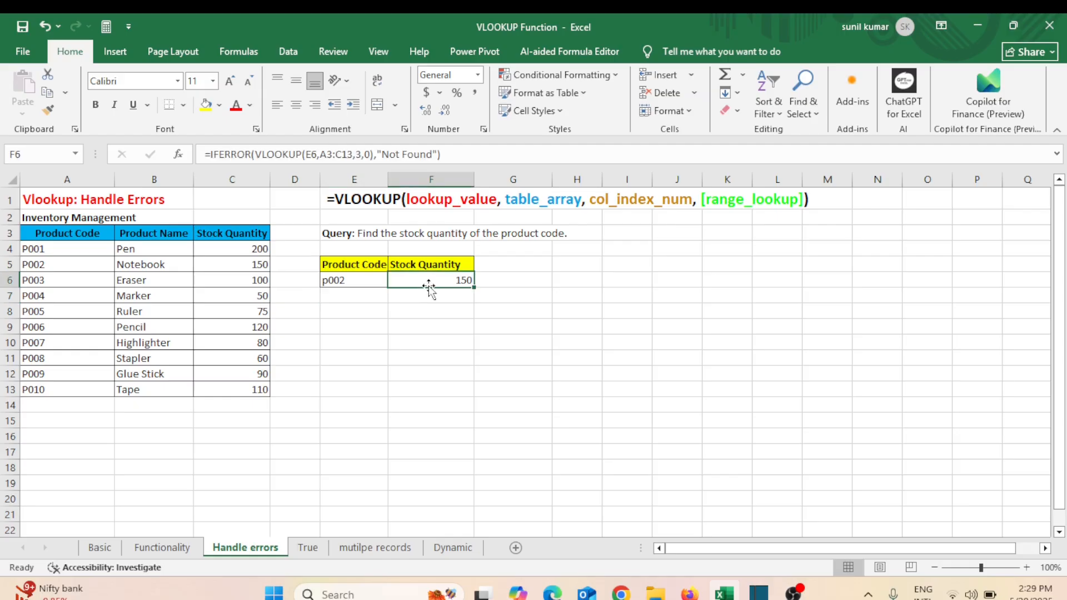
Step: Set the product code in E6 to p012 and check the lookup result against the inventory table
click(351, 281)
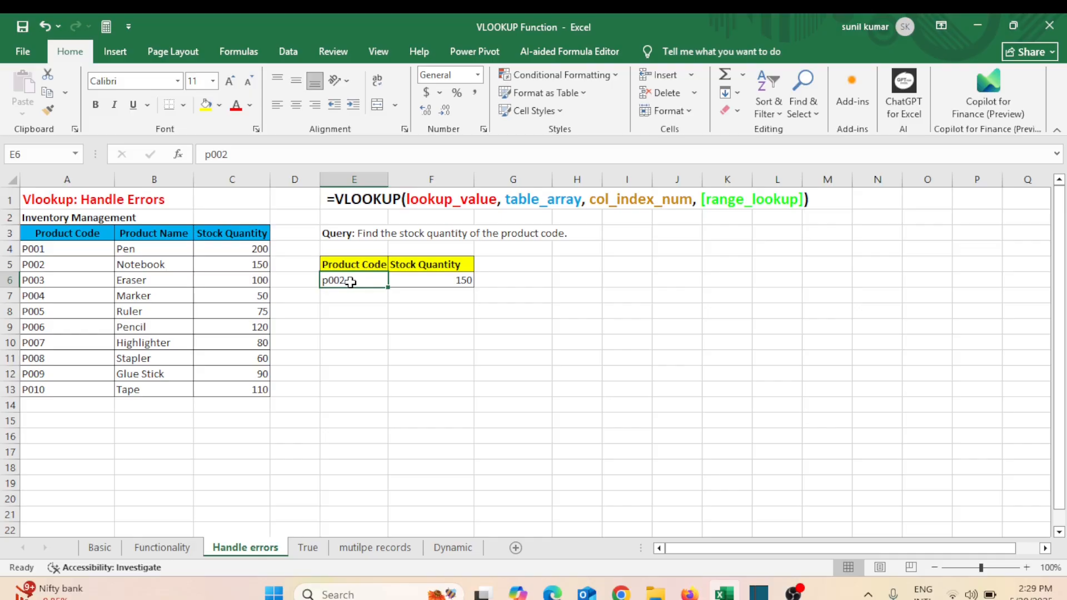
text(p)
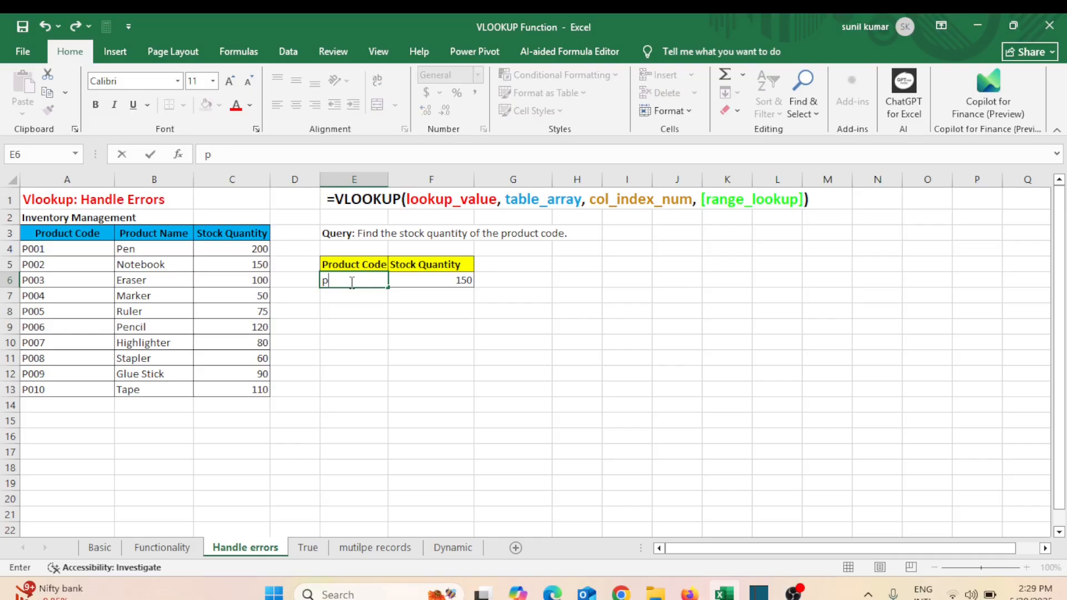
text(012)
key(Return)
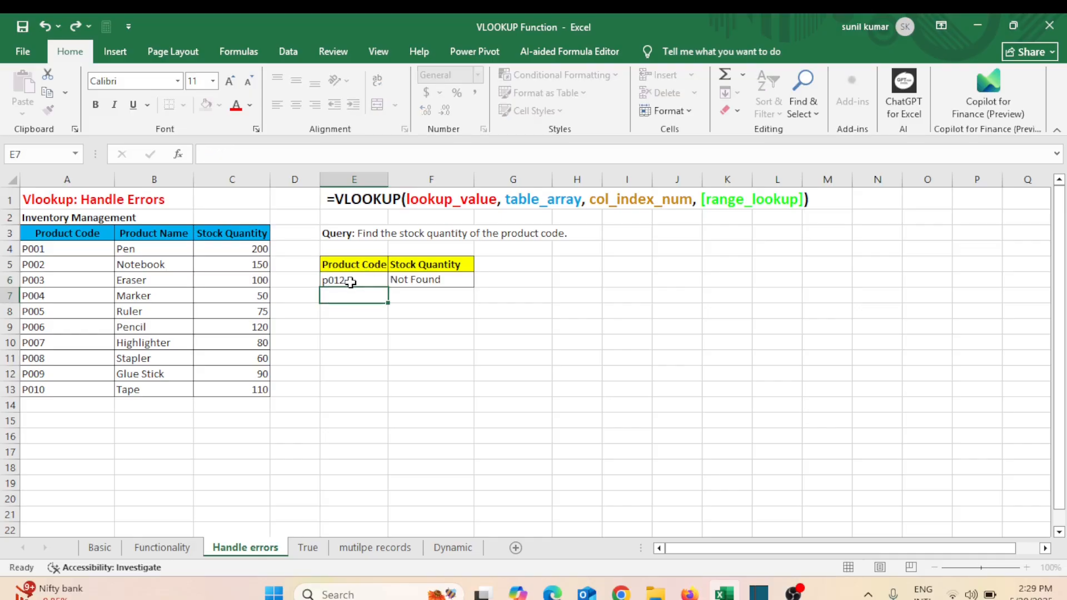
click(428, 283)
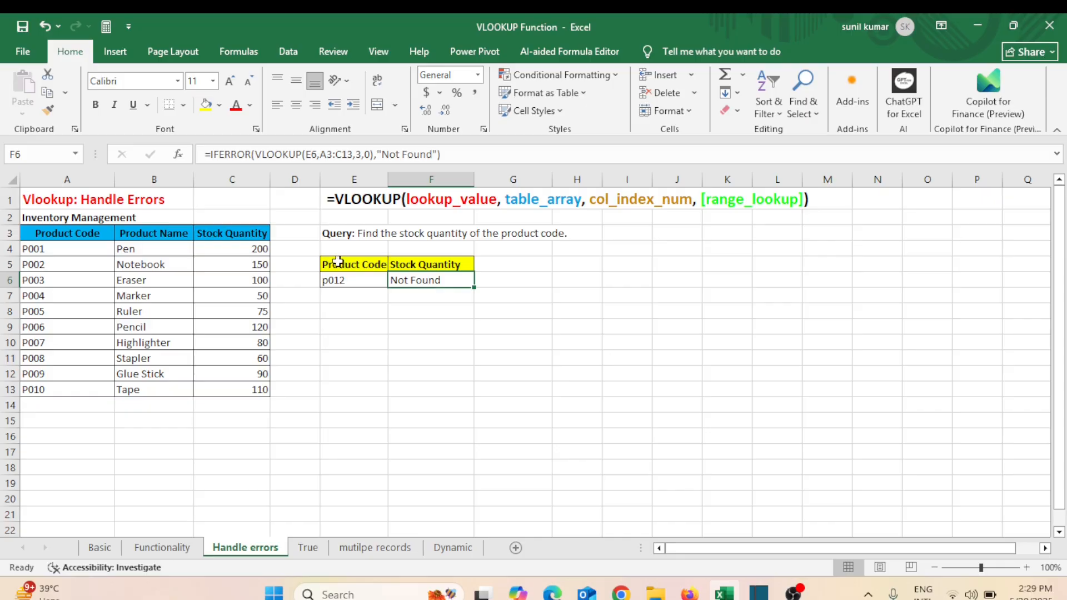
click(334, 279)
drag(68, 247, 225, 437)
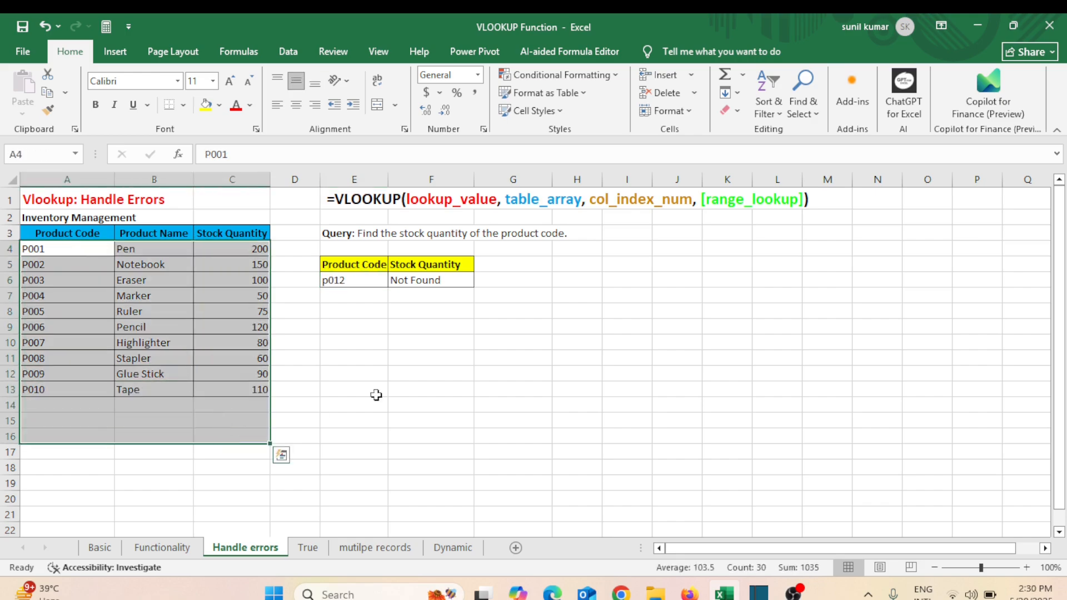
click(395, 389)
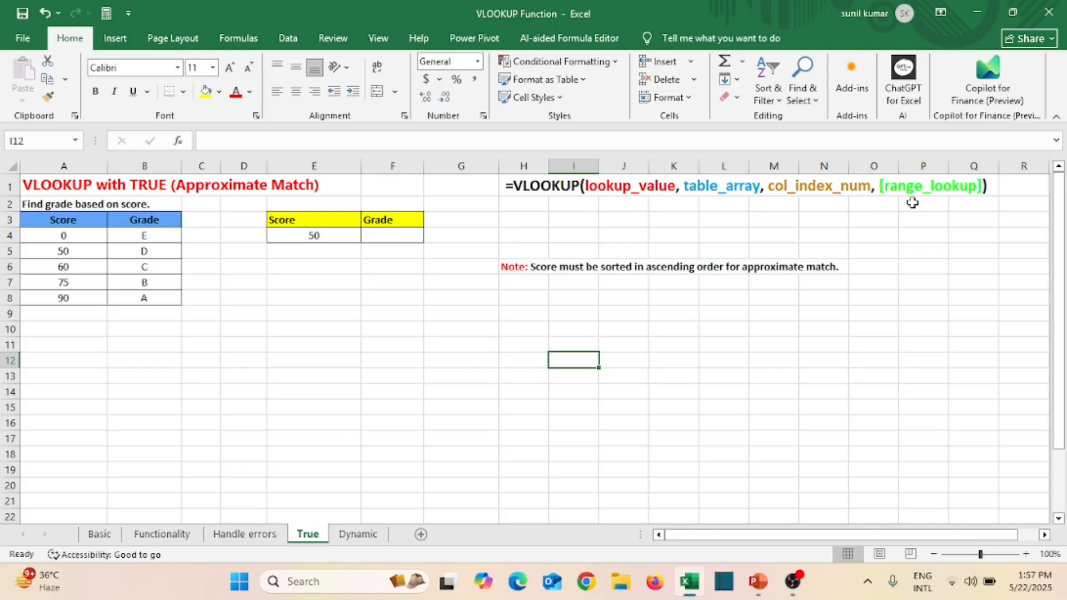
Step: On the True sheet, examine the Score and Grade columns of the grading table and its first score thresholds
drag(64, 222, 152, 298)
click(71, 222)
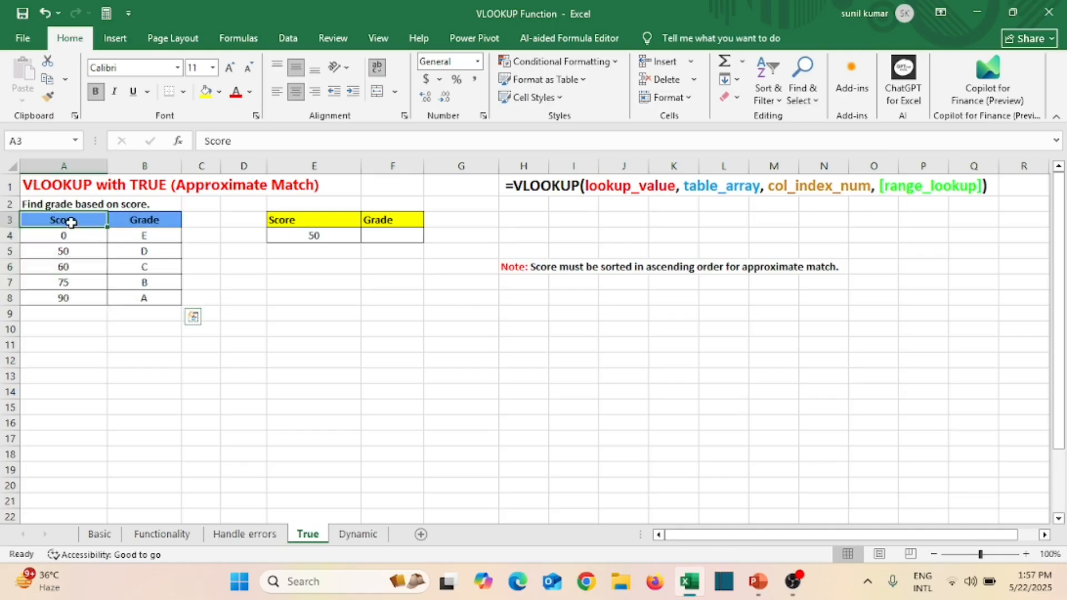
drag(71, 222, 72, 303)
drag(145, 221, 154, 305)
click(85, 236)
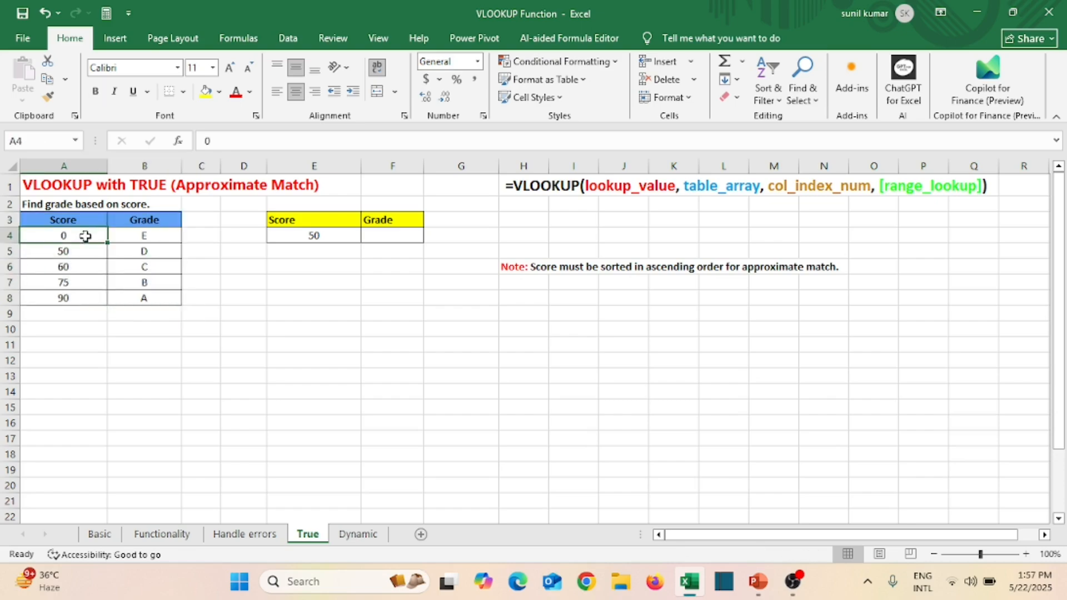
click(88, 251)
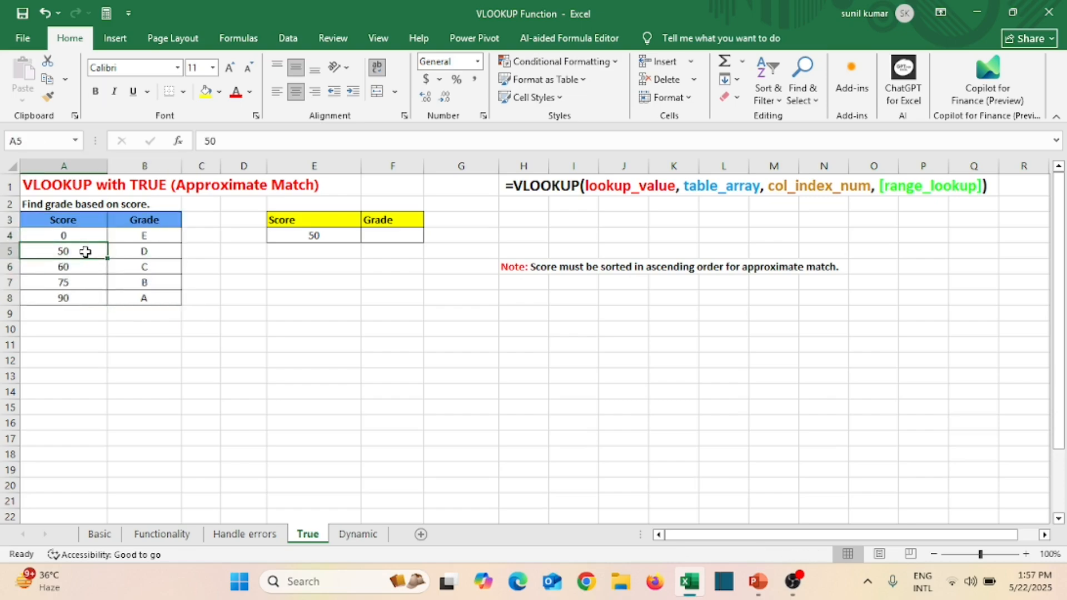
Step: Examine the remaining score thresholds and grades in the grading table, plus the Score and Grade lookup cells in E3:F4
click(144, 236)
click(78, 253)
click(78, 270)
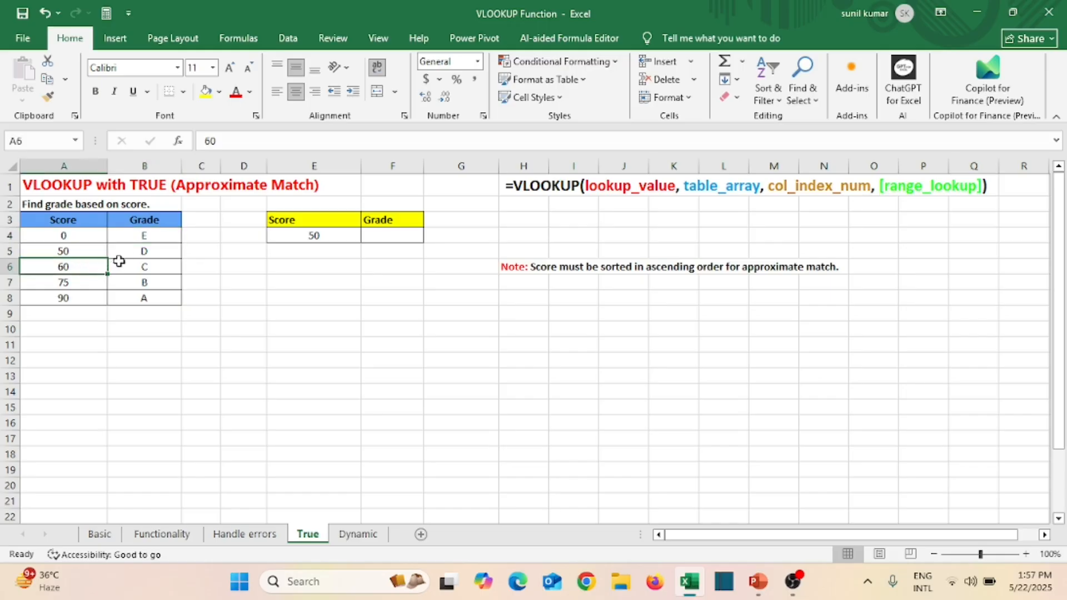
click(136, 251)
click(80, 265)
click(88, 283)
click(131, 272)
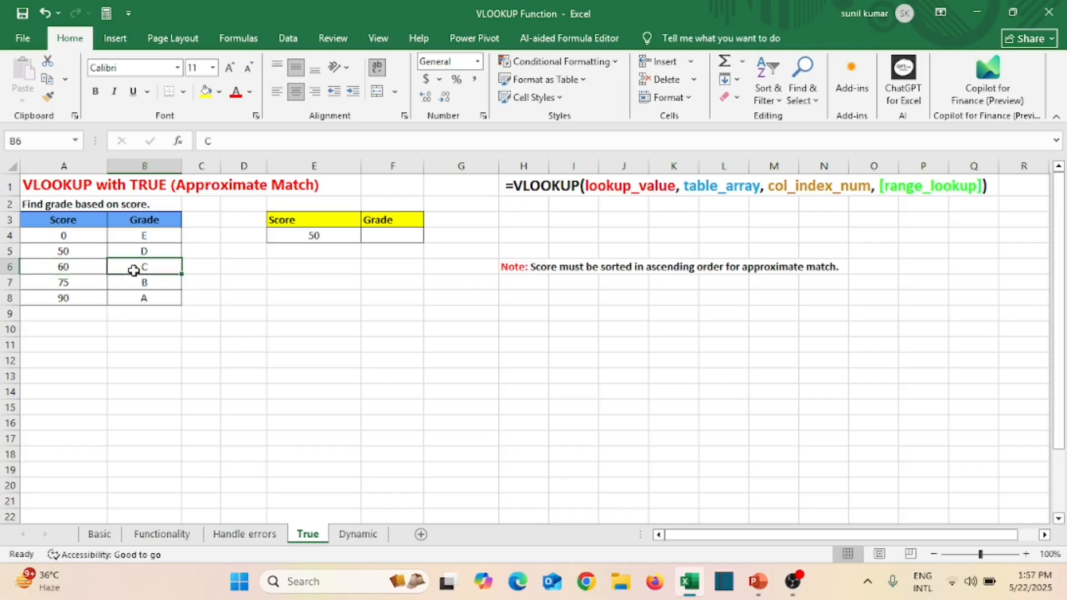
click(76, 283)
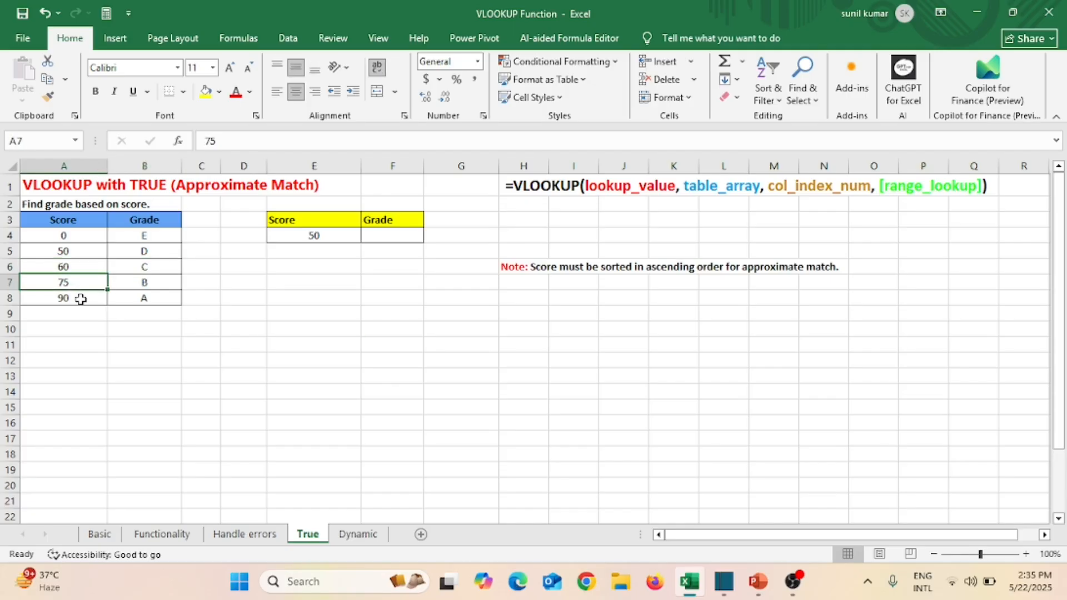
click(81, 299)
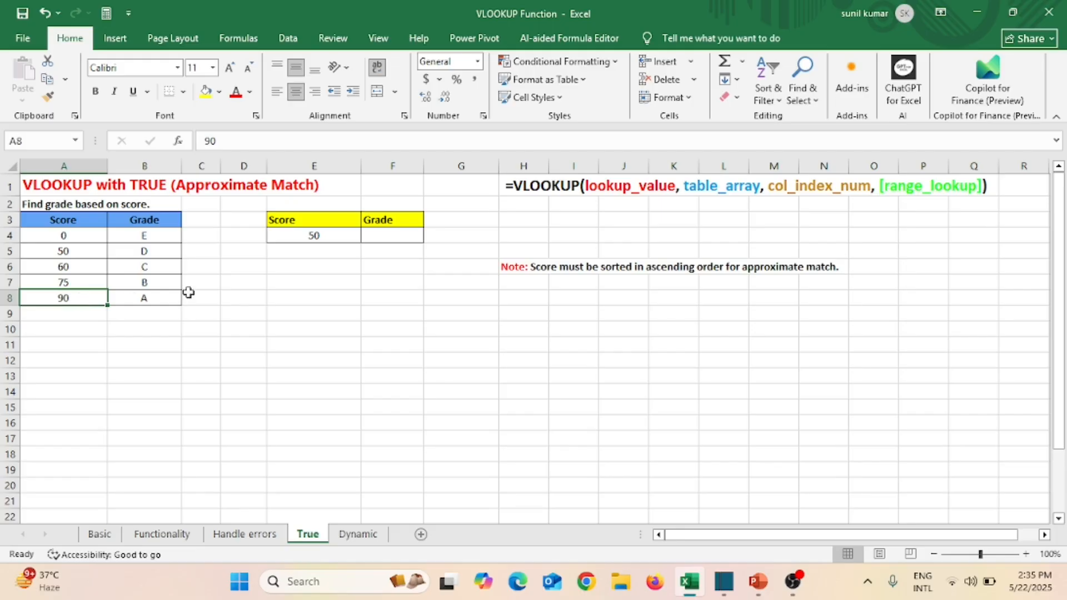
click(158, 279)
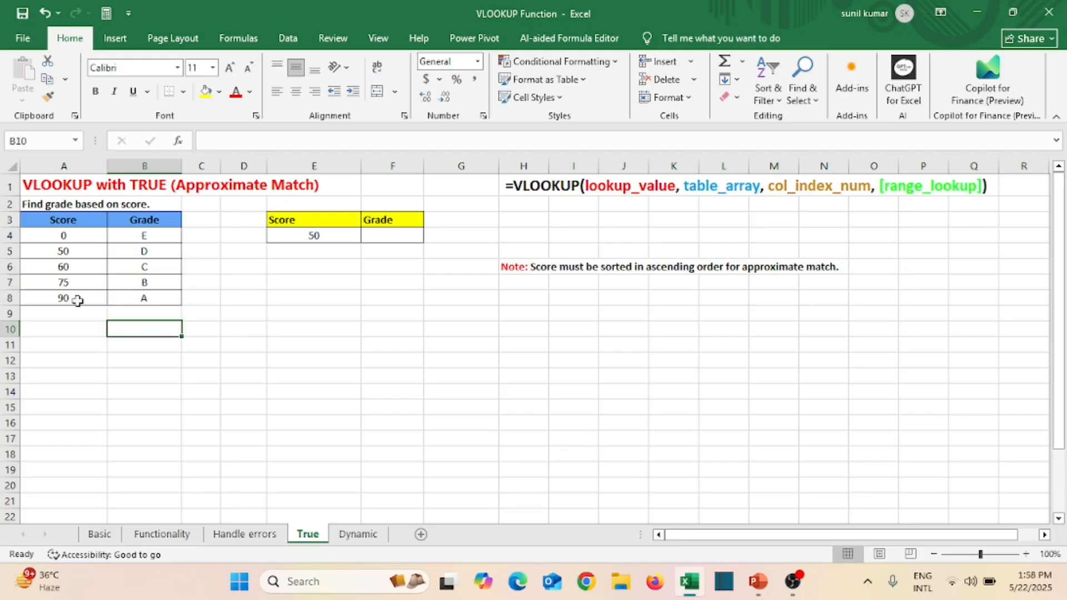
click(78, 300)
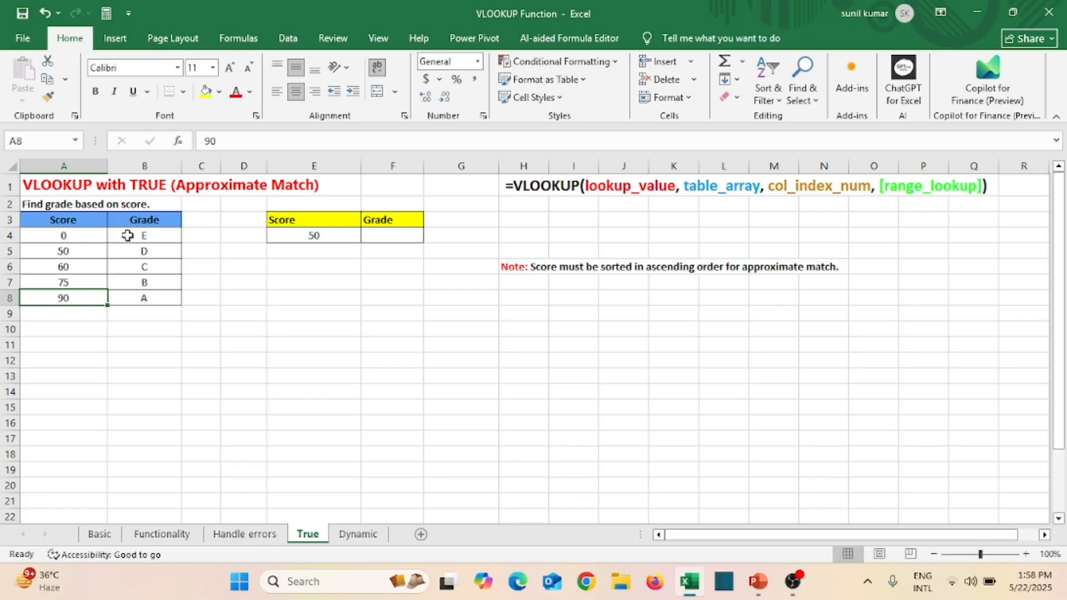
click(148, 303)
click(340, 225)
drag(341, 225, 378, 235)
click(393, 329)
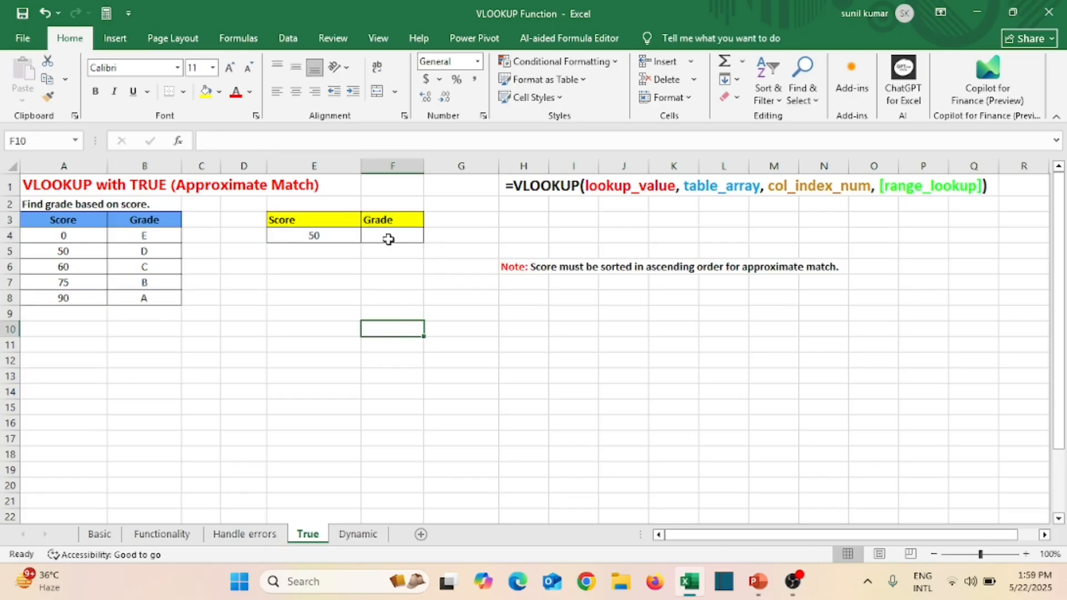
Step: Enter an approximate-match grade lookup for the score in E4 into F4, as =VLOOKUP(E4,A3:B8,2,1)
click(287, 236)
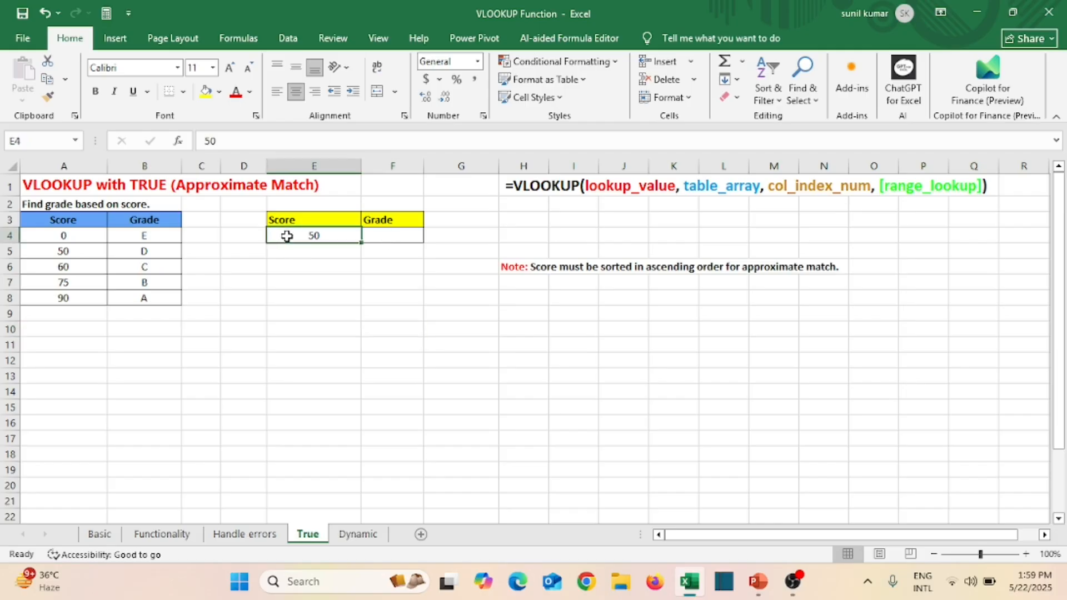
click(399, 236)
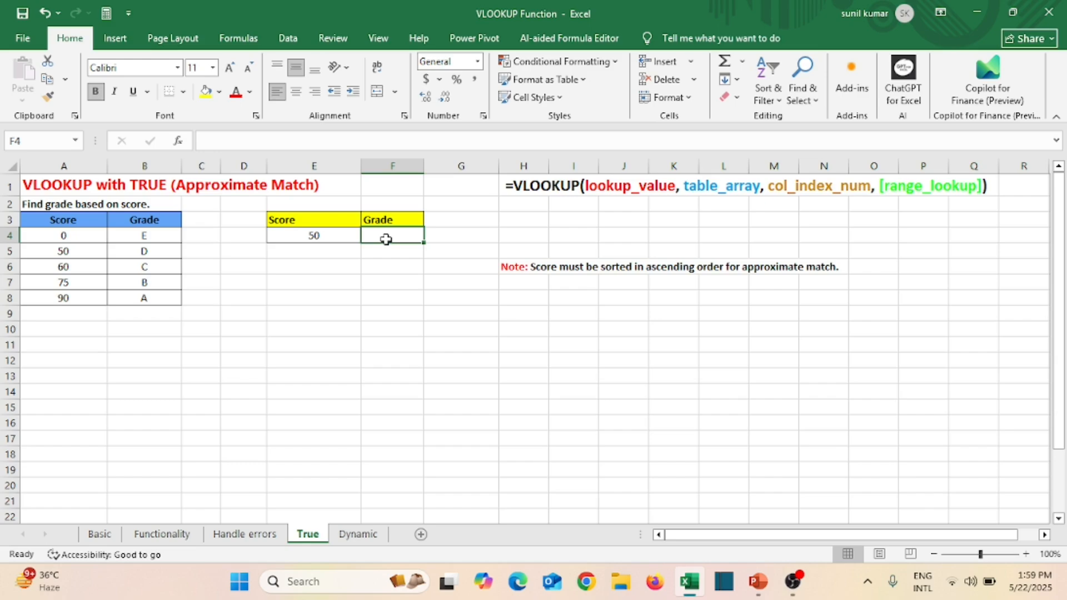
text(=vlo)
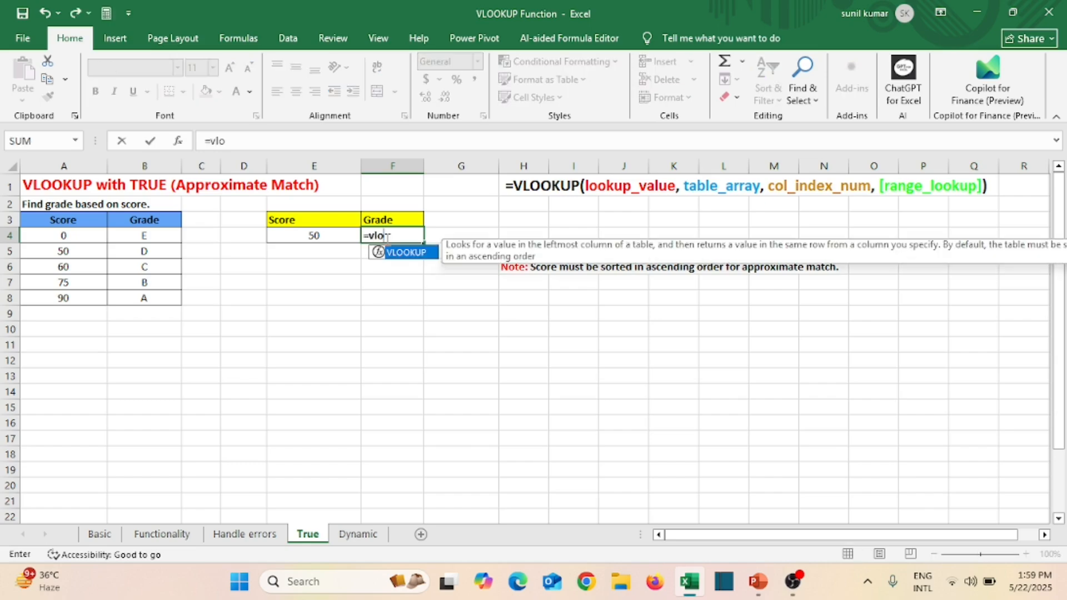
key(Tab)
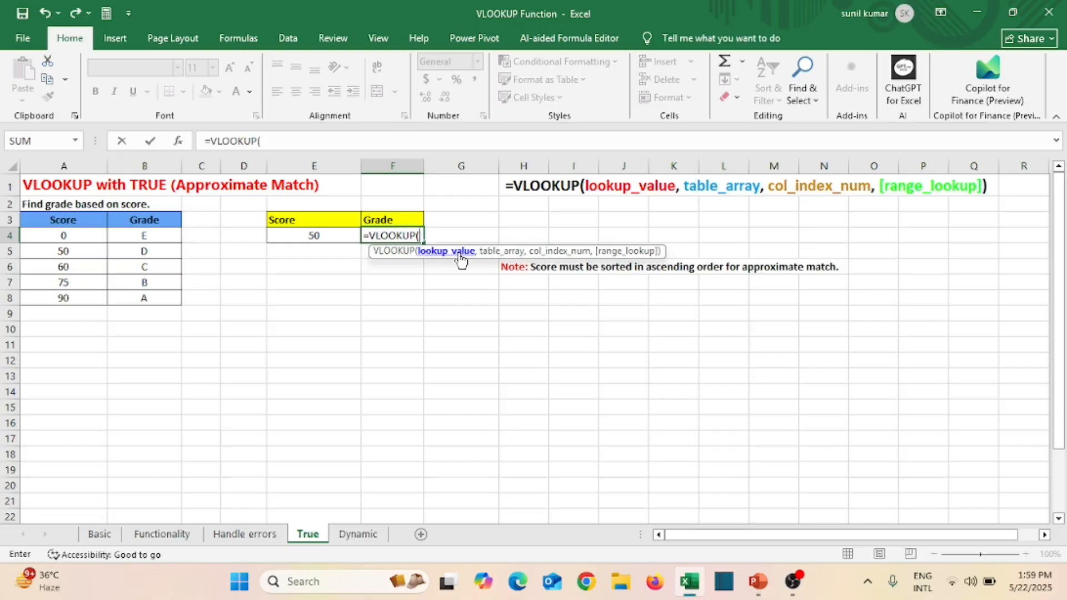
click(320, 234)
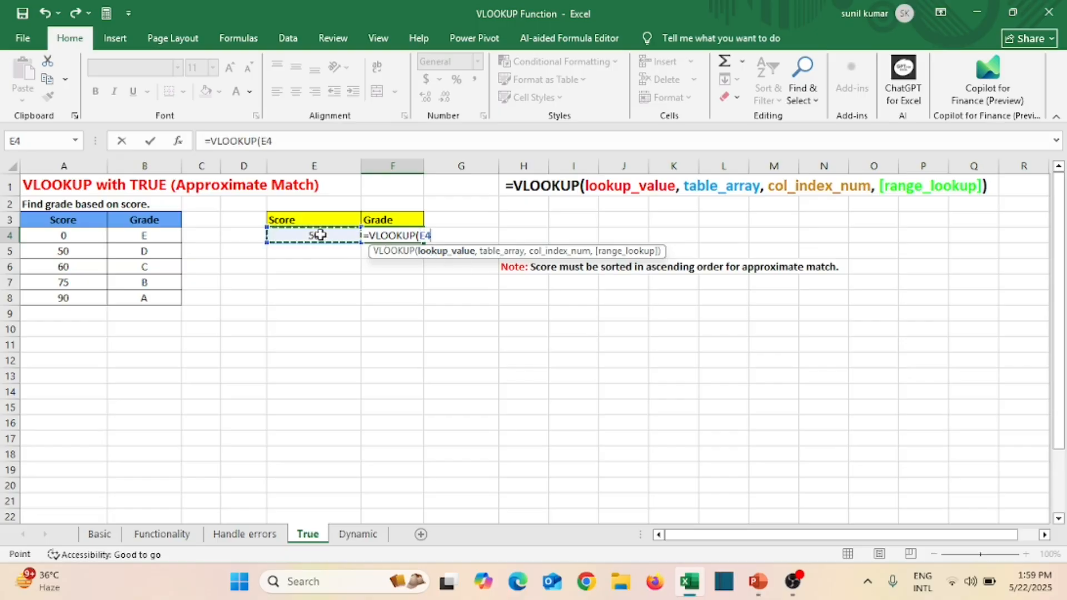
text(,)
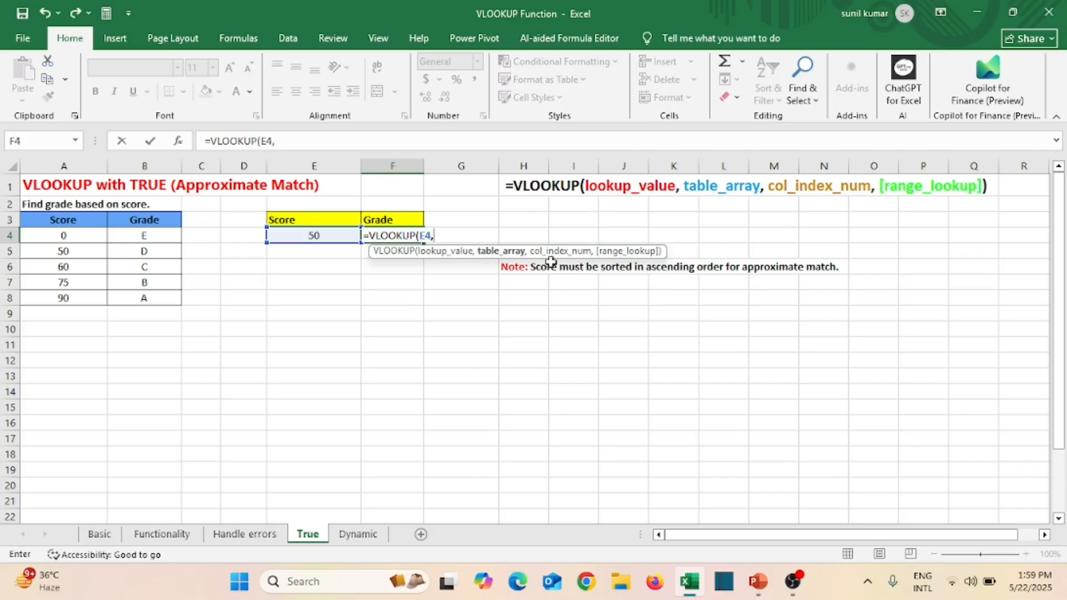
drag(36, 221, 166, 304)
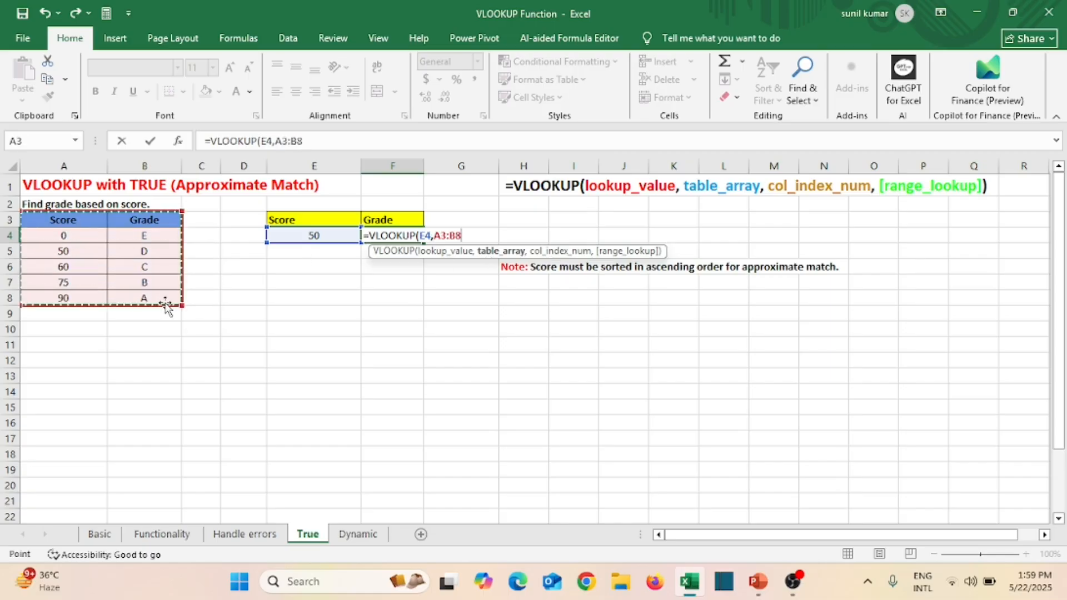
text(,)
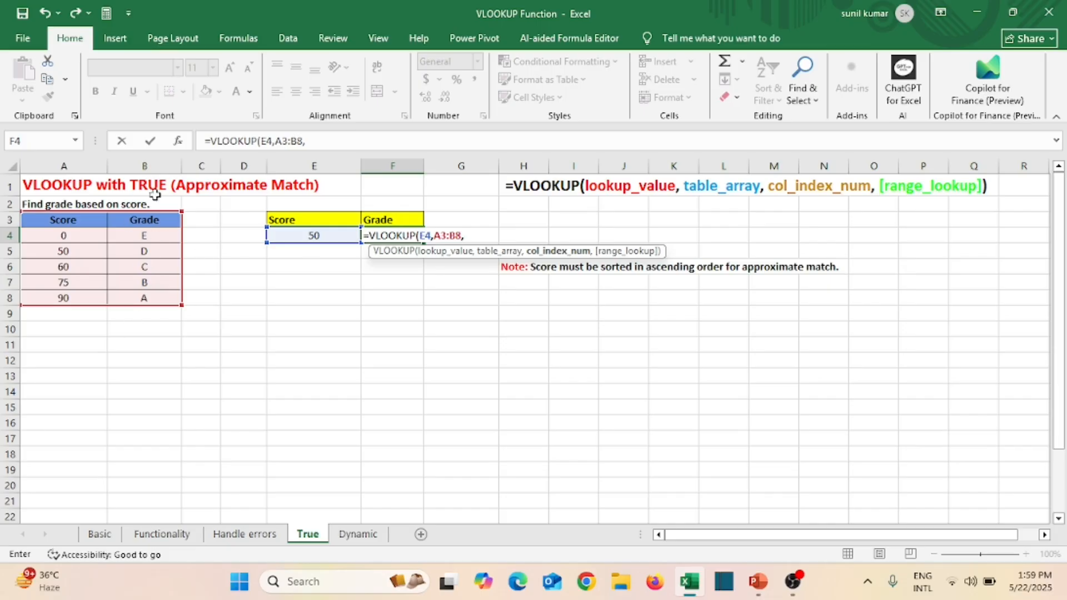
text(2,)
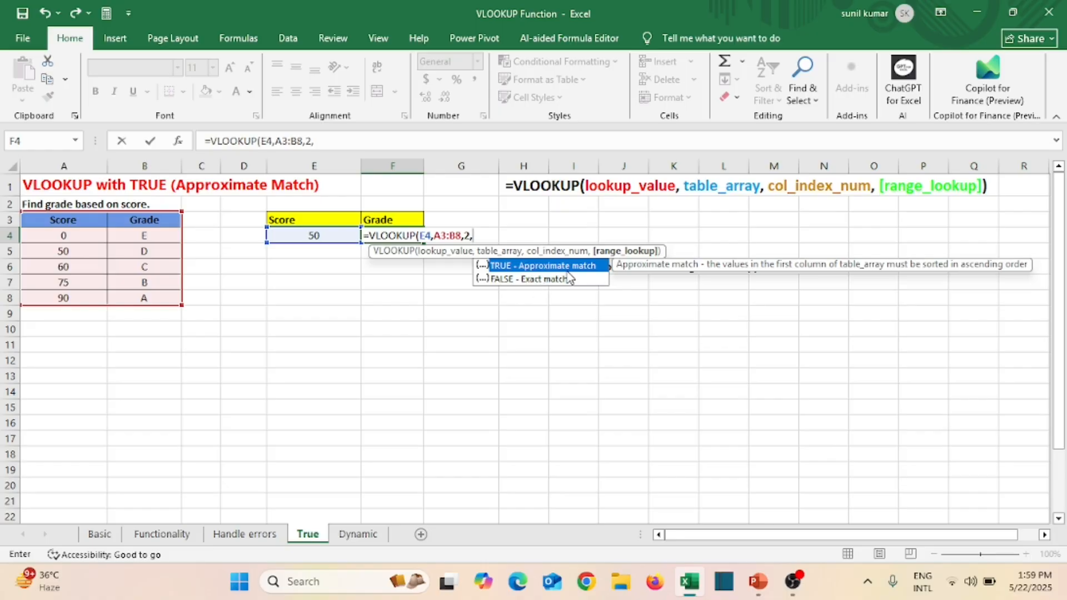
text(1))
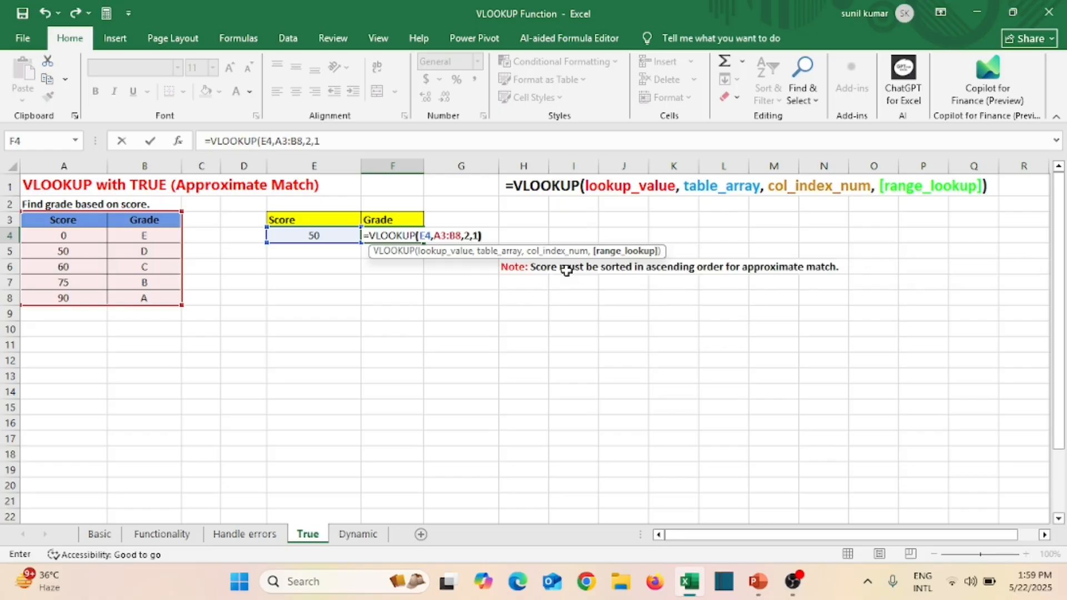
key(Return)
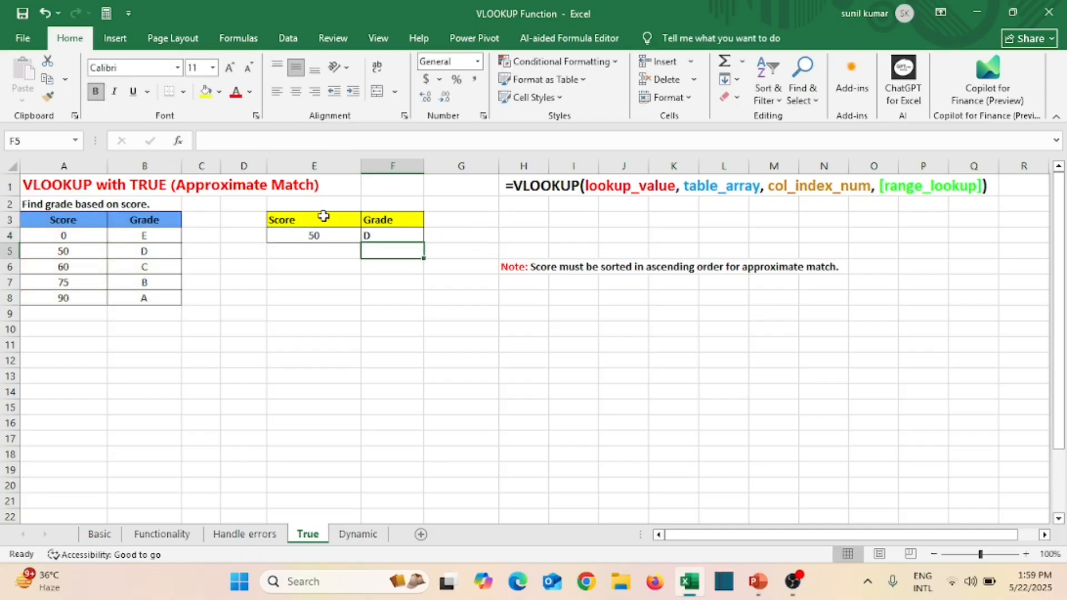
Step: Compare the F4 lookup result for the score in E4 with the matching score and grade row in the grading table
click(397, 232)
click(294, 236)
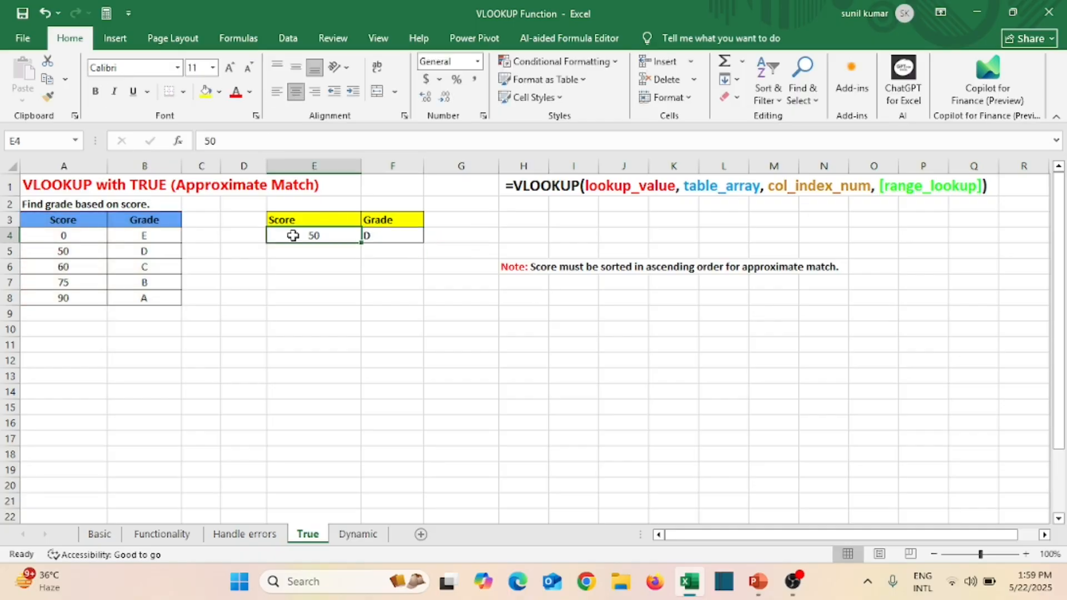
click(409, 237)
drag(45, 254, 158, 252)
click(314, 345)
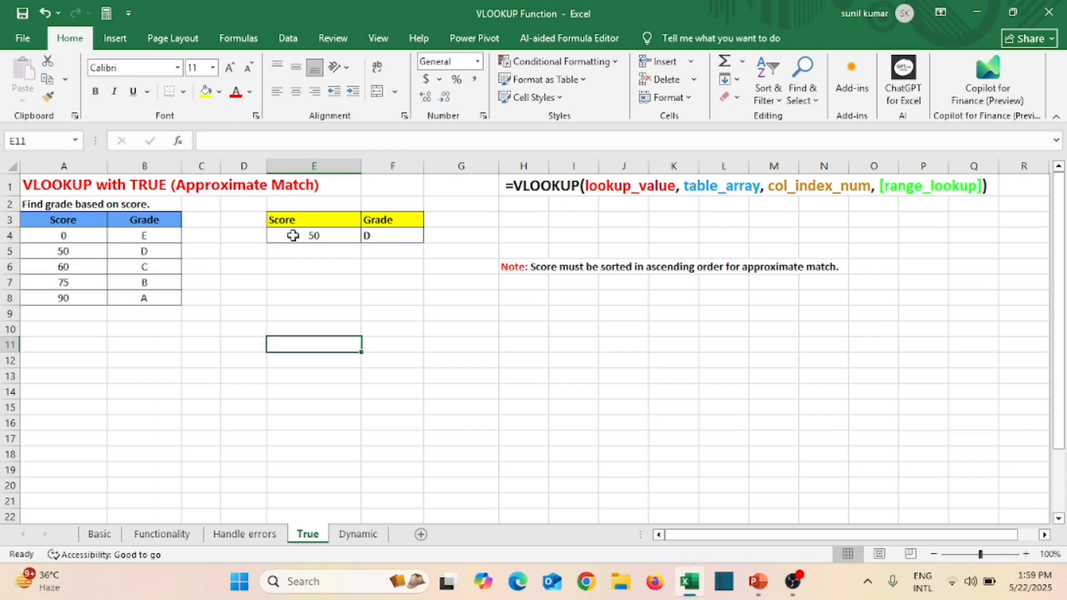
click(293, 236)
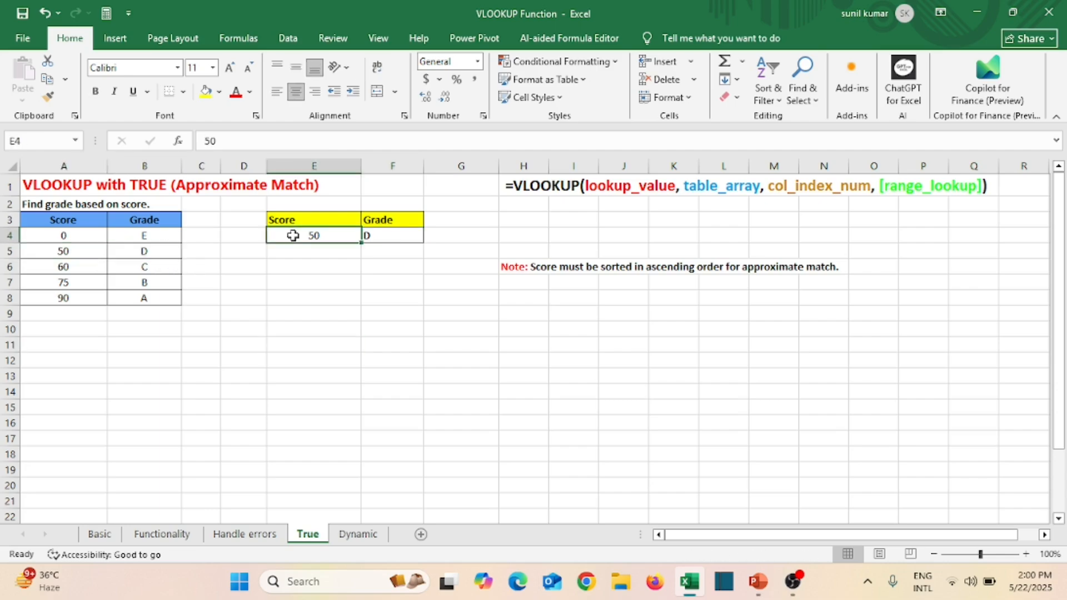
click(60, 256)
click(148, 252)
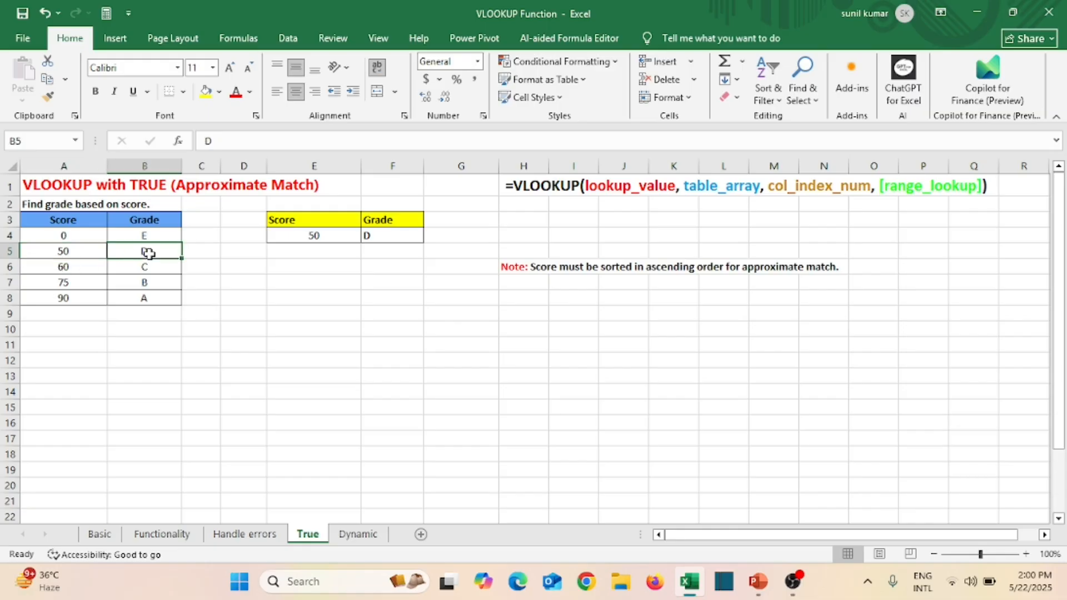
click(385, 237)
click(145, 251)
Step: Set the score in E4 to 45 and check the F4 grade against the first two thresholds of the grading table
click(292, 239)
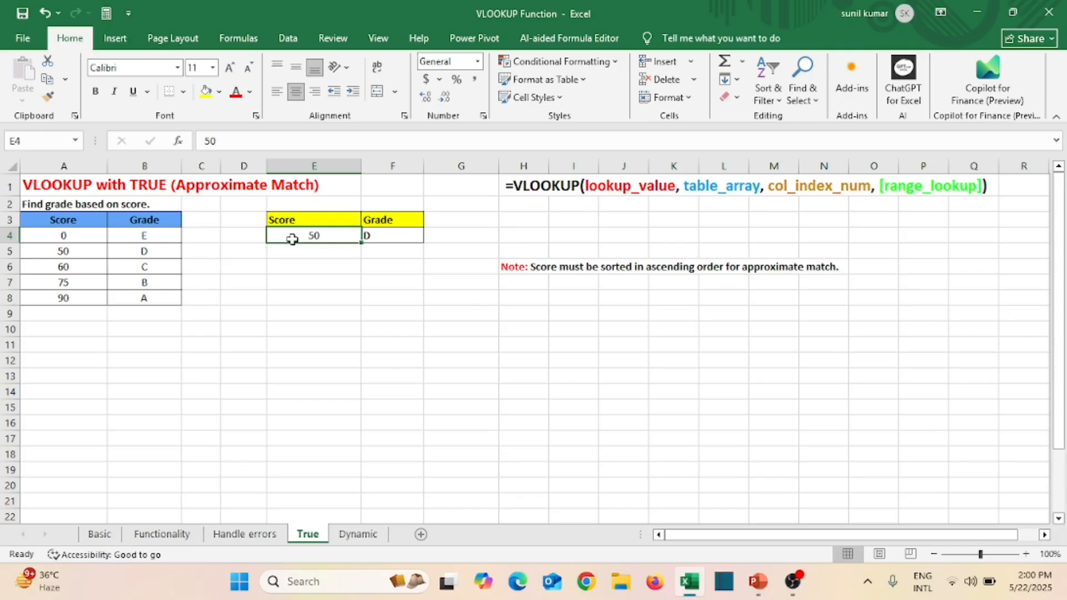
text(4)
key(Return)
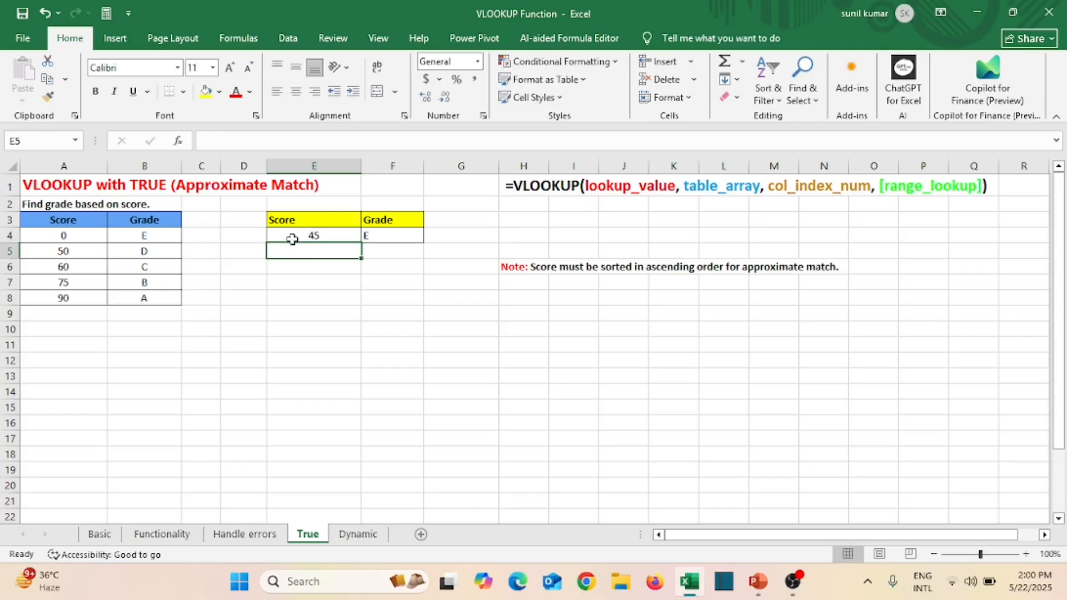
click(394, 237)
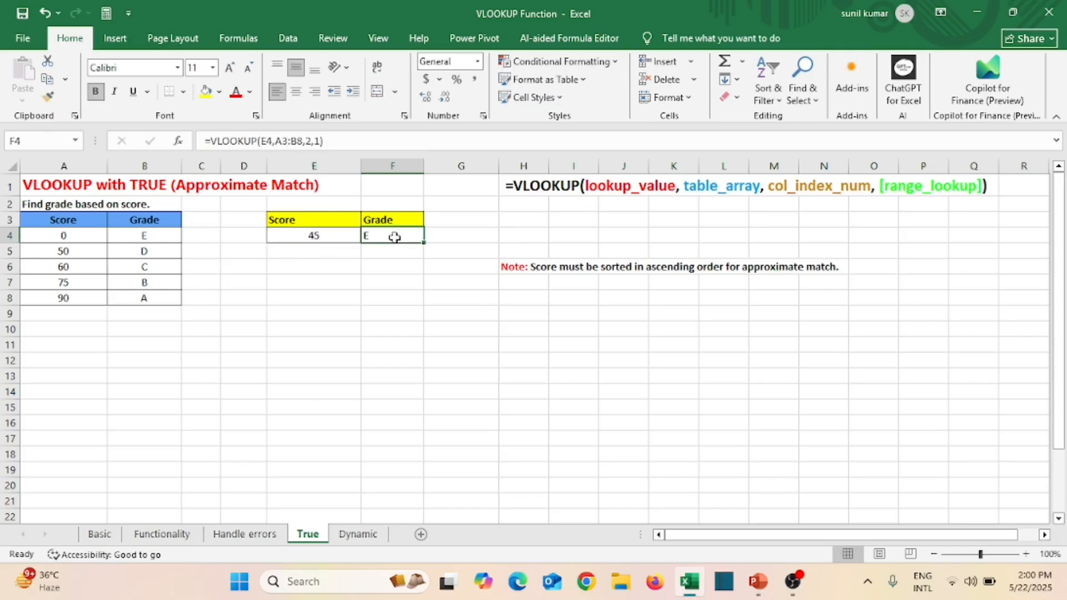
click(83, 235)
click(83, 248)
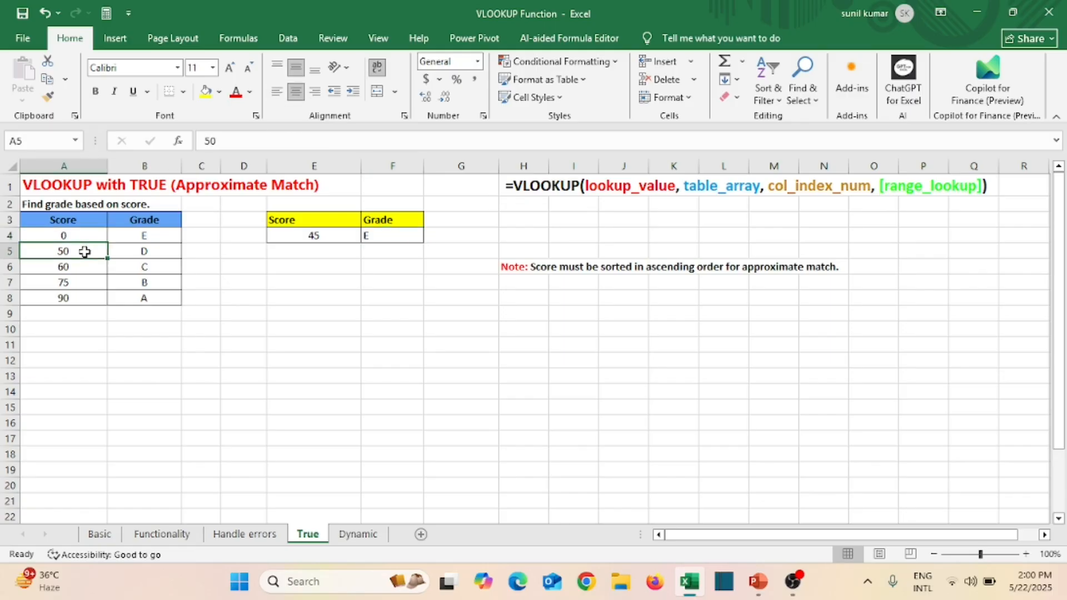
click(127, 236)
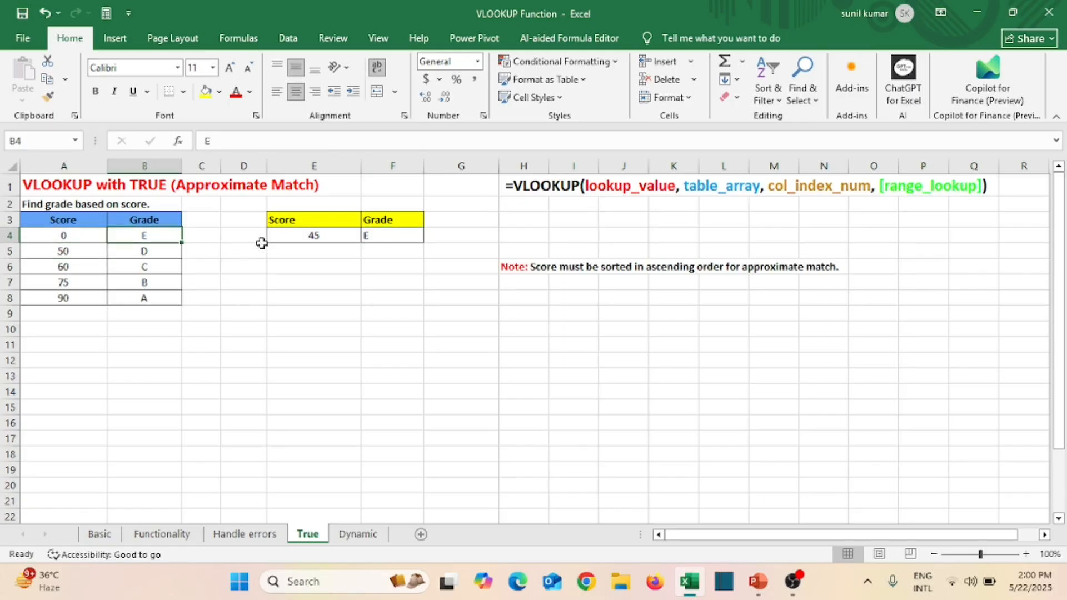
Step: Set the score in E4 to 49, inspect the F4 grade, and review the 50 and 60 thresholds in the table
click(300, 235)
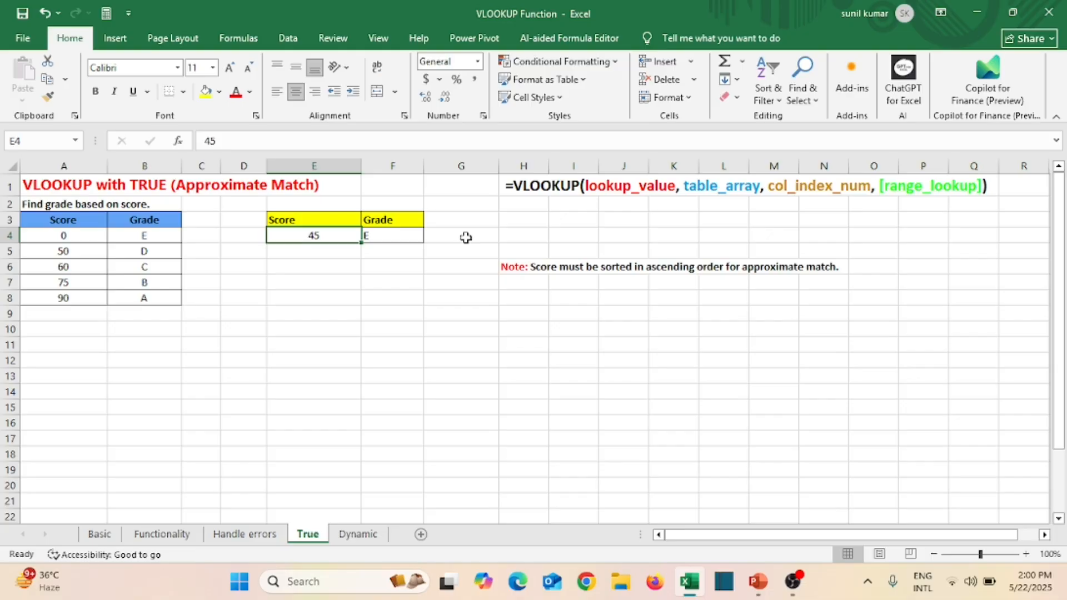
text(49)
key(Return)
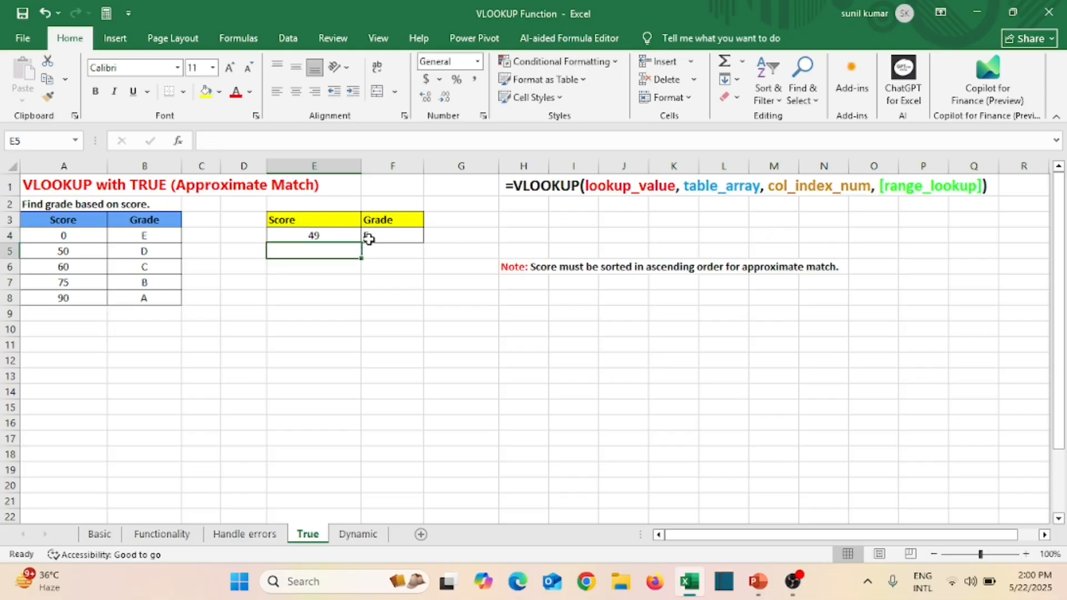
click(368, 238)
click(66, 253)
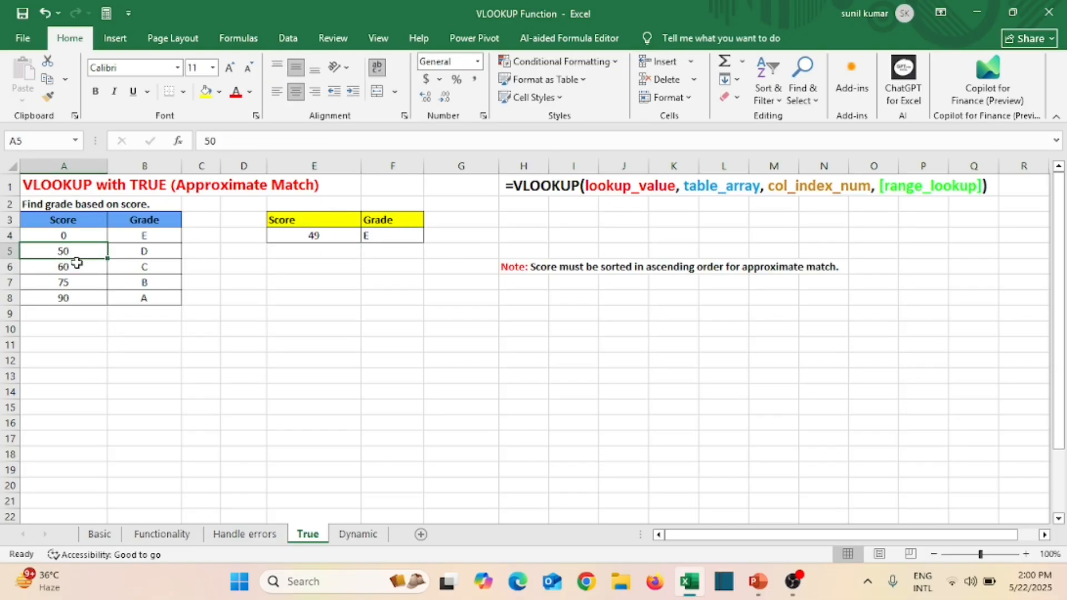
click(80, 269)
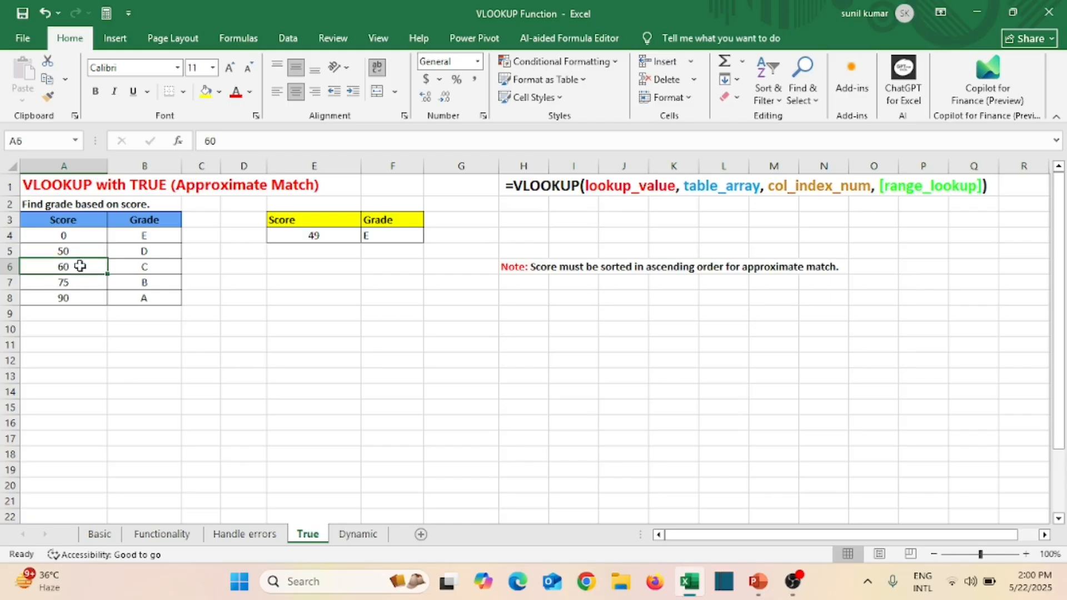
click(142, 252)
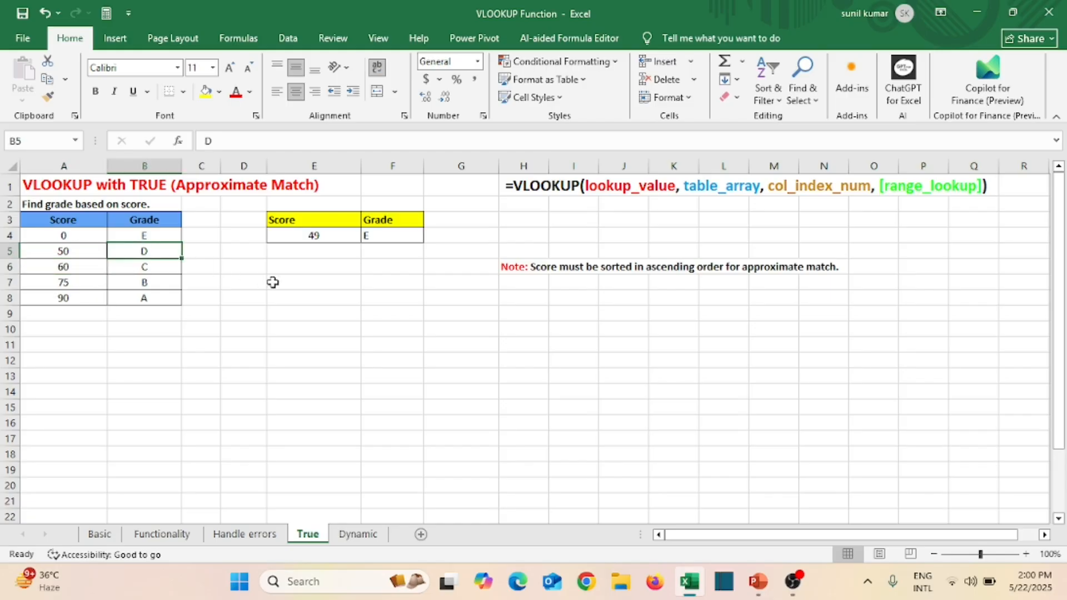
Step: Test the approximate-match lookup with scores between the 50 and 60 thresholds by setting E4 to 55, followed by 59
click(307, 235)
text(55)
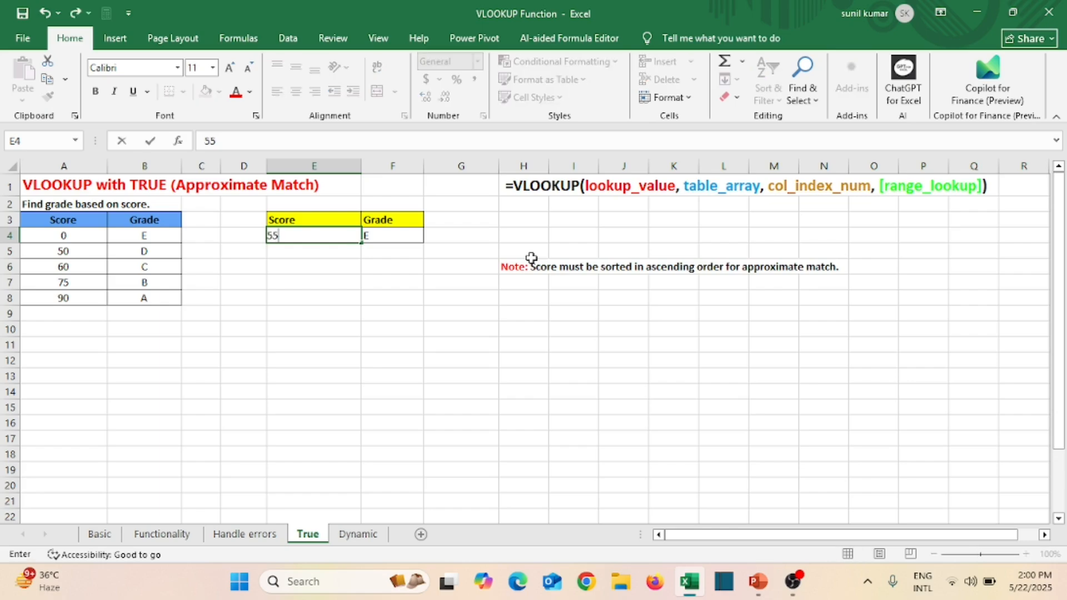
key(Return)
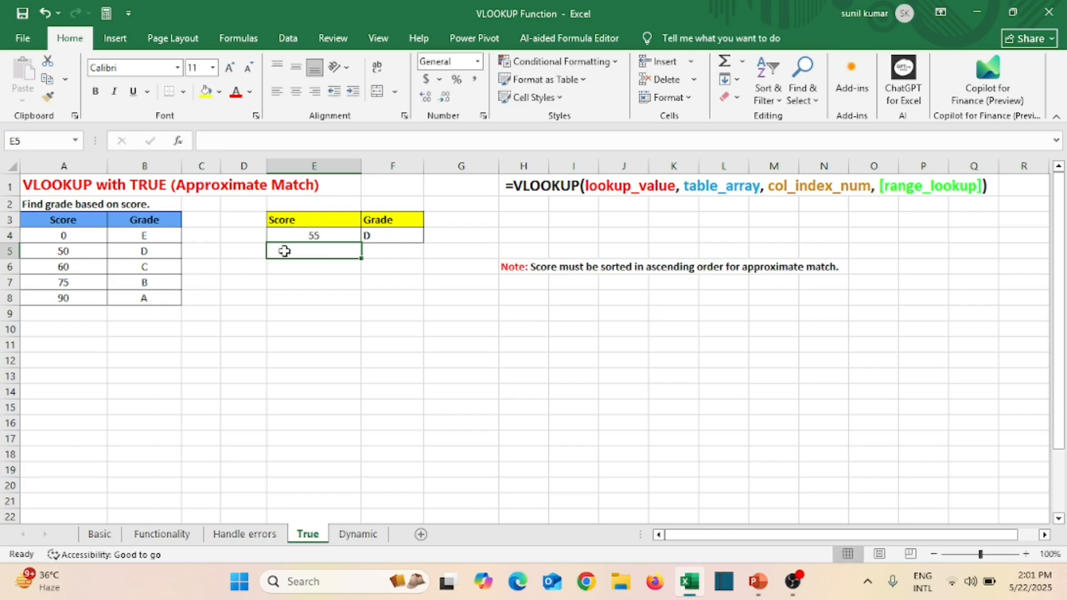
click(300, 238)
text(59)
key(Return)
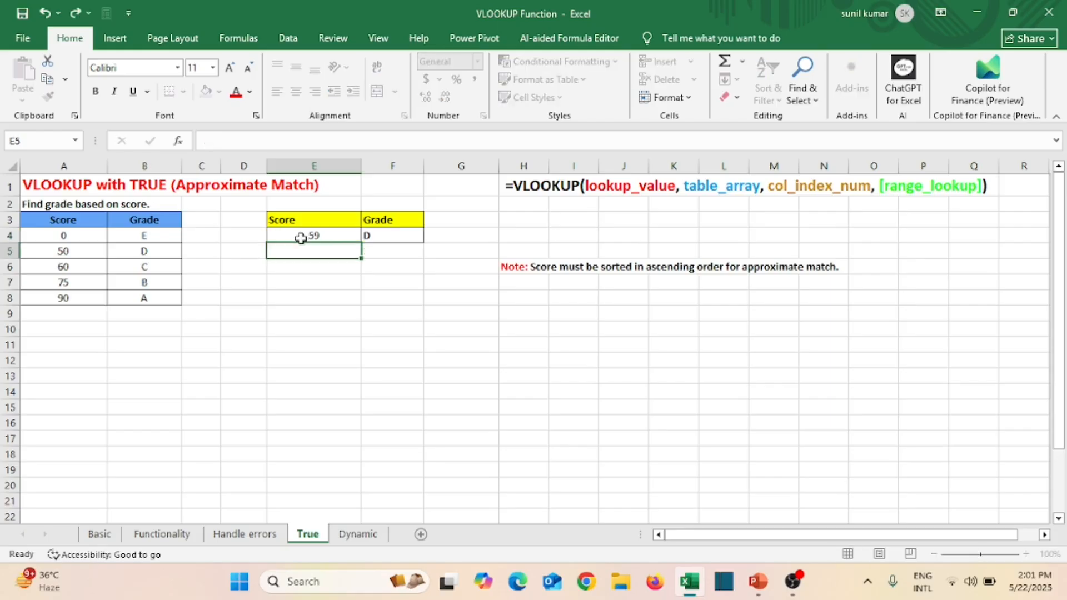
Step: Set the score in E4 to the table's top threshold, 90, and check the approximate-match grade in F4
click(374, 238)
click(83, 297)
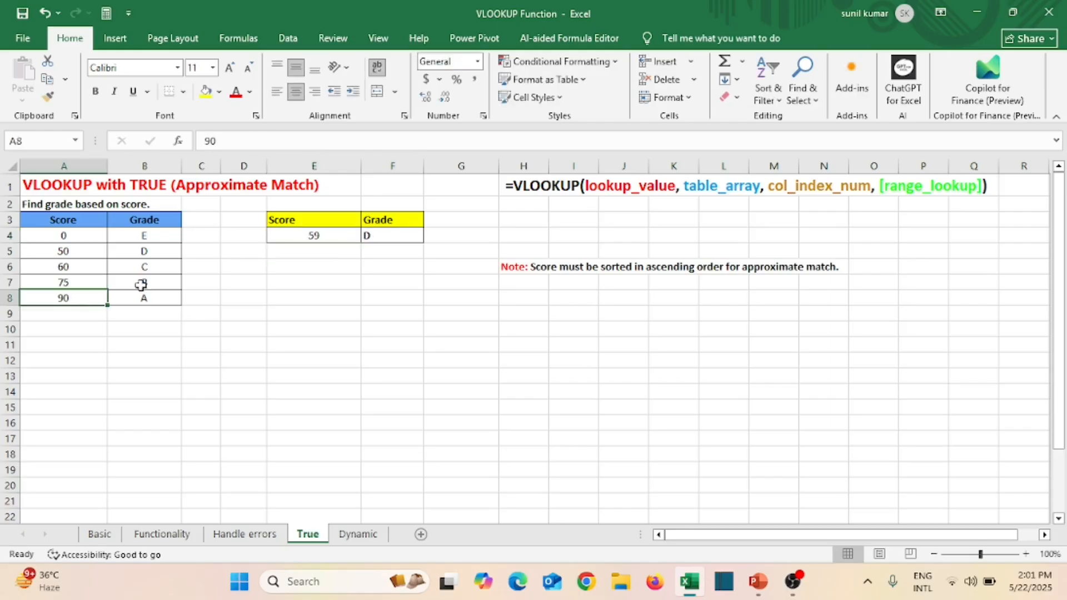
click(338, 238)
text(90)
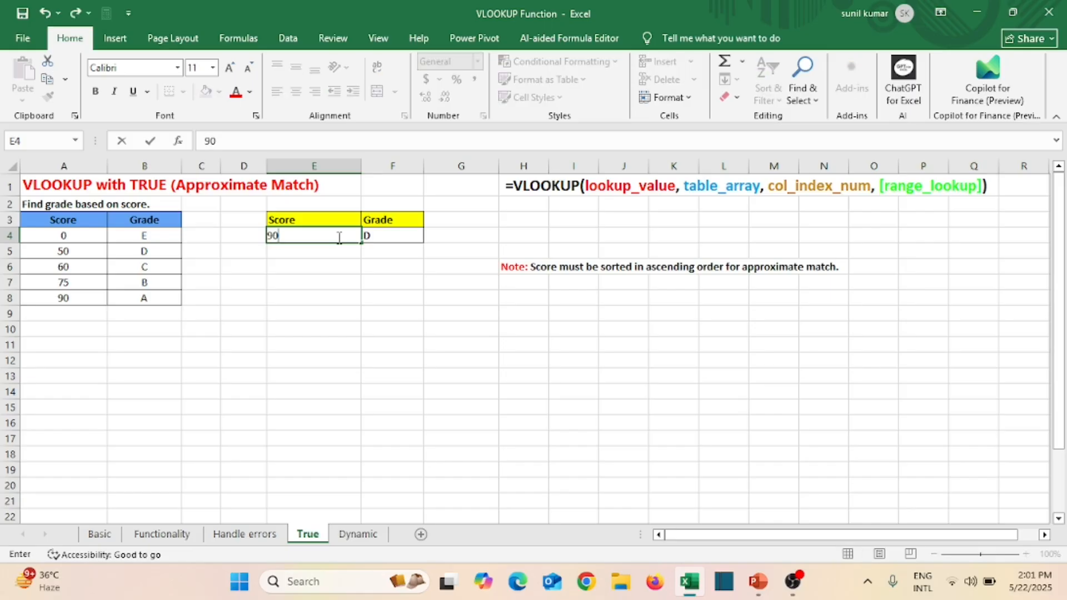
key(Return)
click(378, 236)
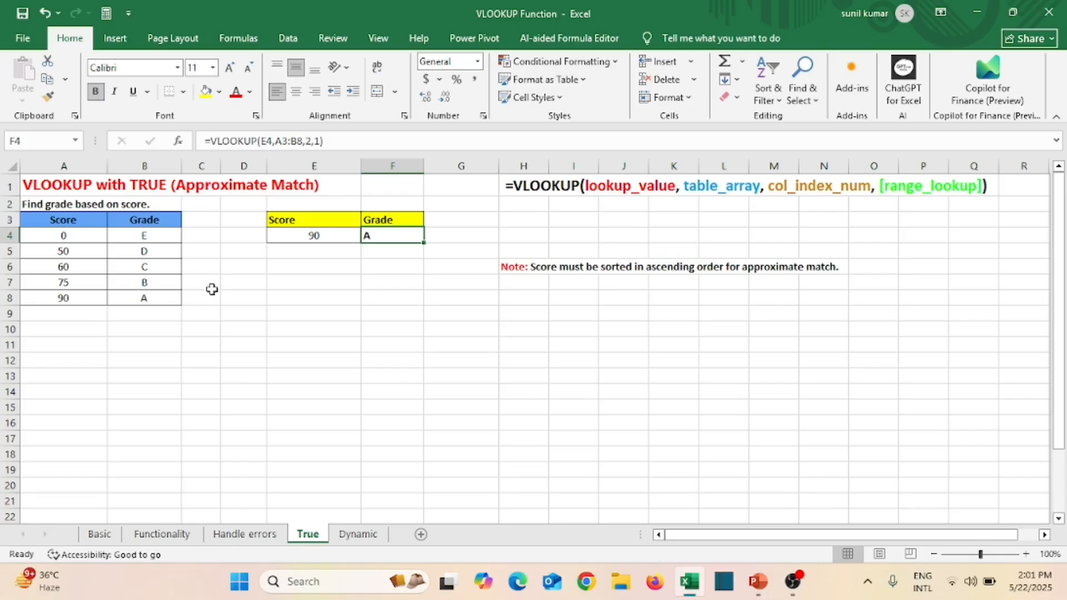
Step: Test a score above the highest threshold by setting E4 to 100 and inspecting the F4 grade
click(285, 236)
text(100)
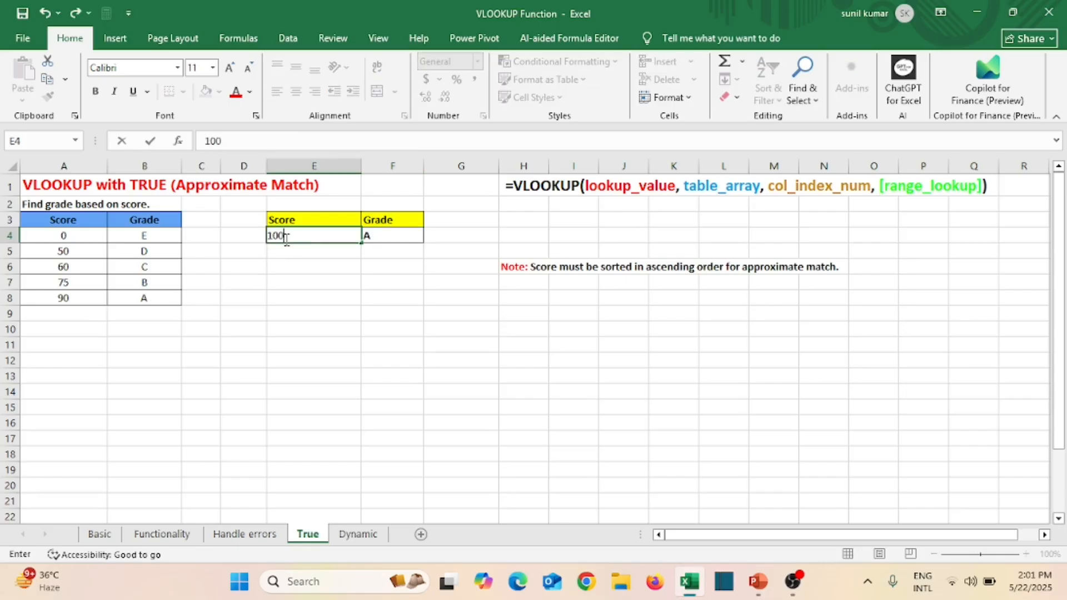
key(Return)
click(407, 237)
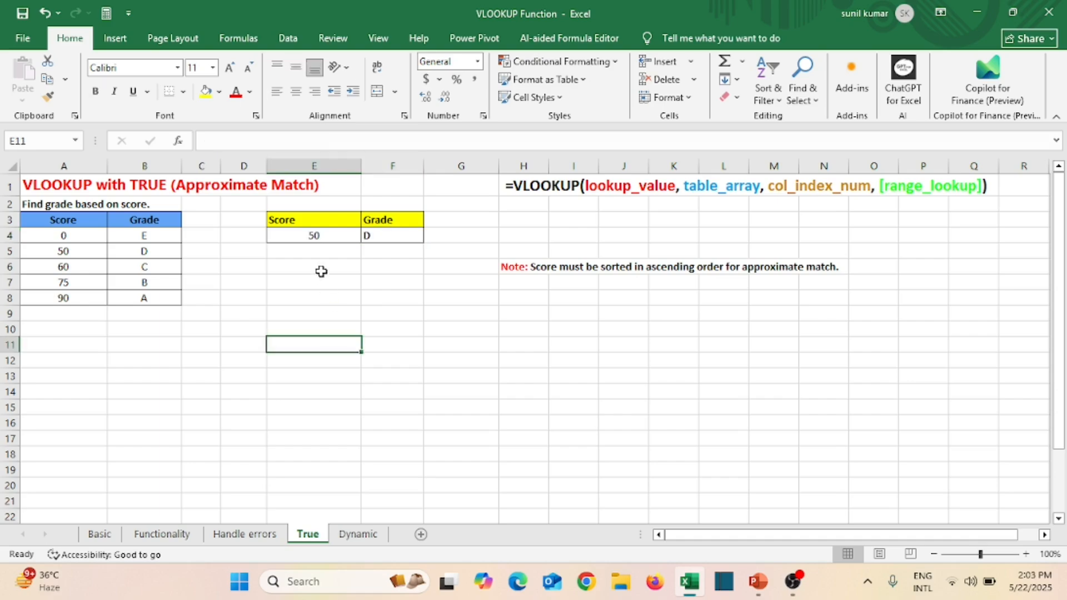
Step: Compare the score in E4 and grade in F4 with the 50 threshold row of the grading table
click(325, 237)
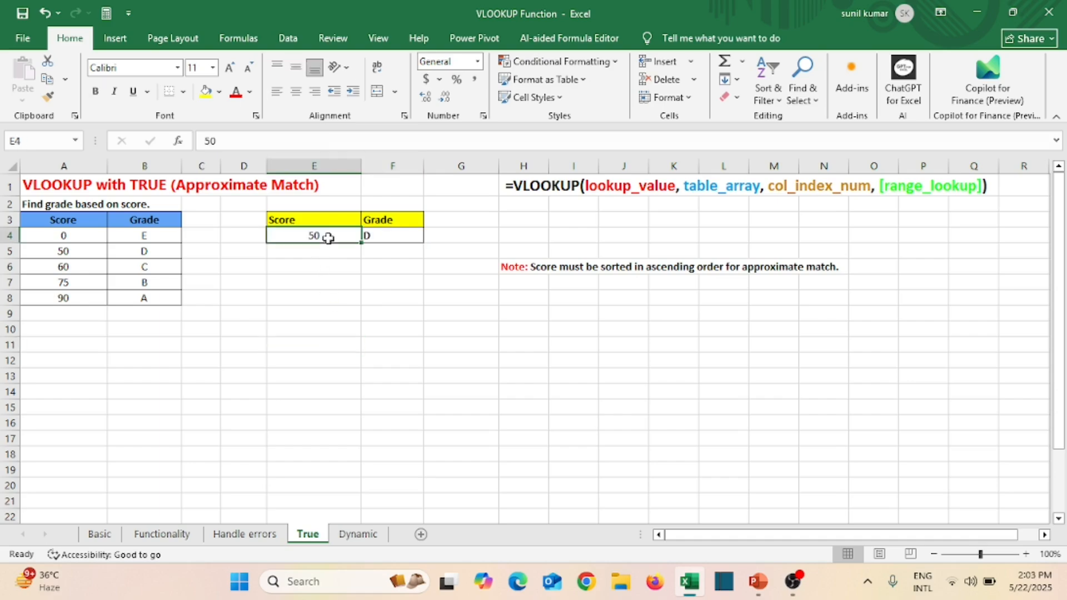
click(73, 252)
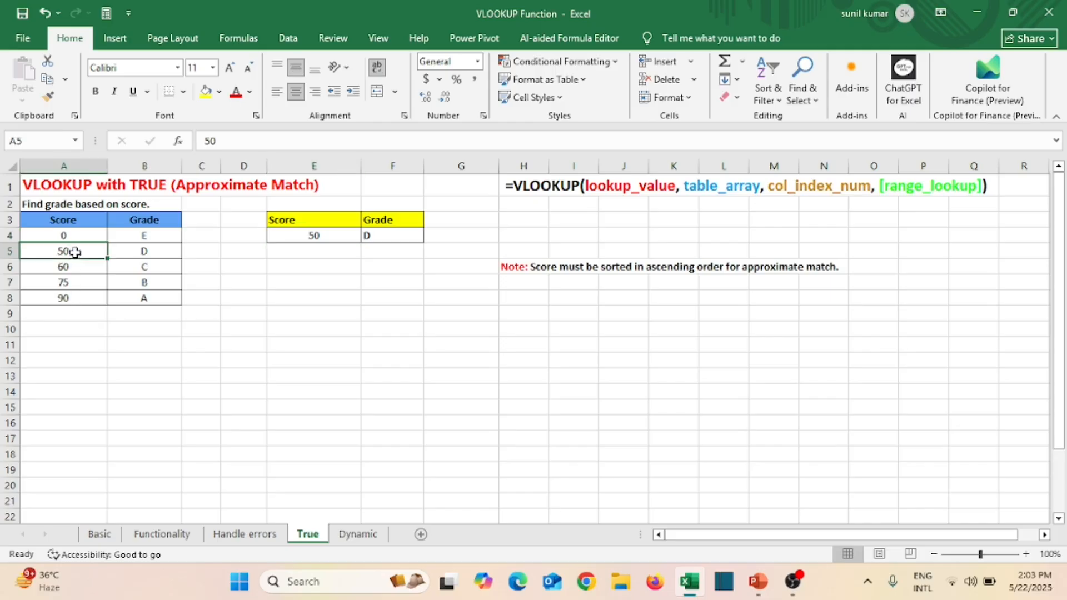
click(147, 250)
click(395, 238)
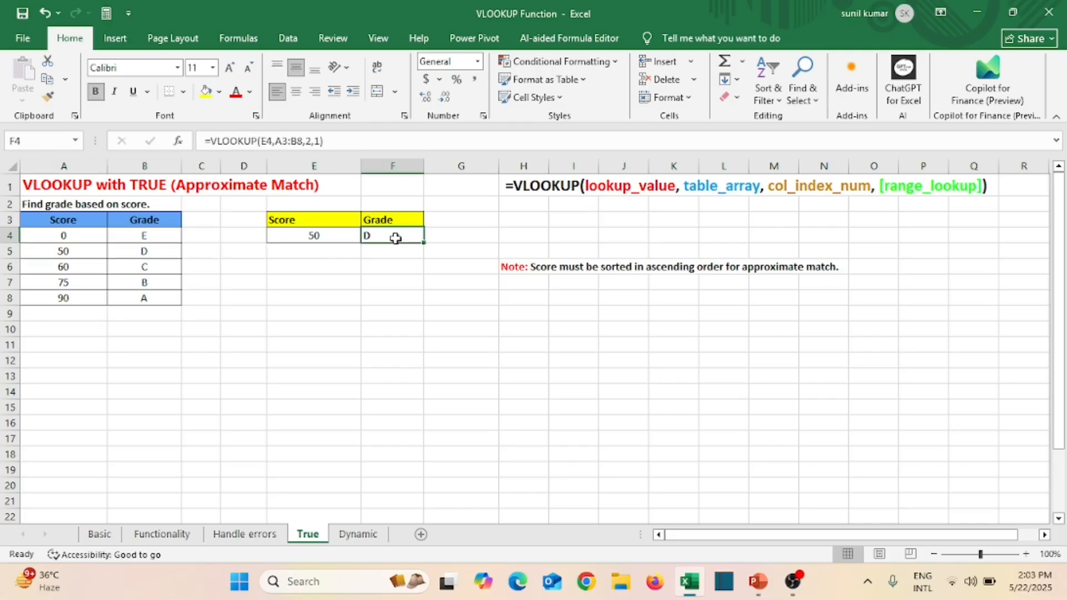
click(341, 295)
Step: Set the score in E4 to 45 and compare the F4 grade with the first row of the grading table
click(323, 236)
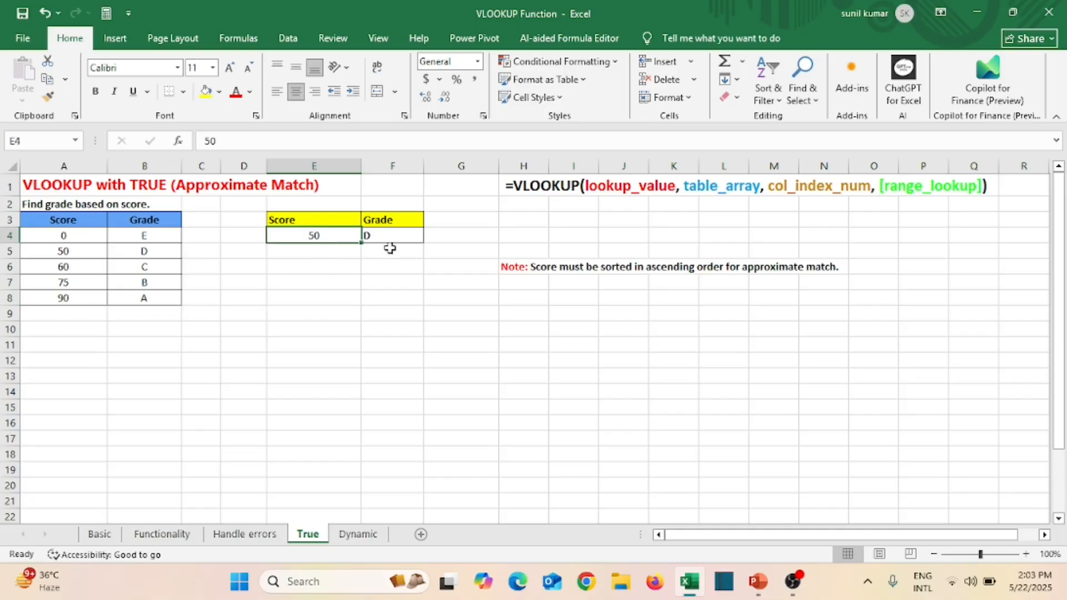
text(45)
key(Return)
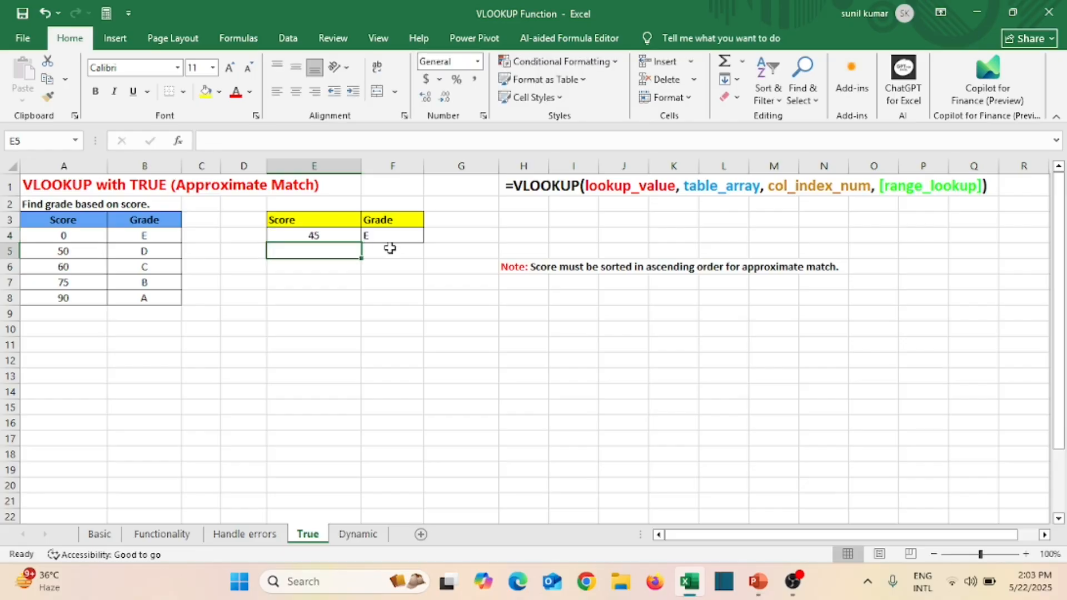
click(289, 238)
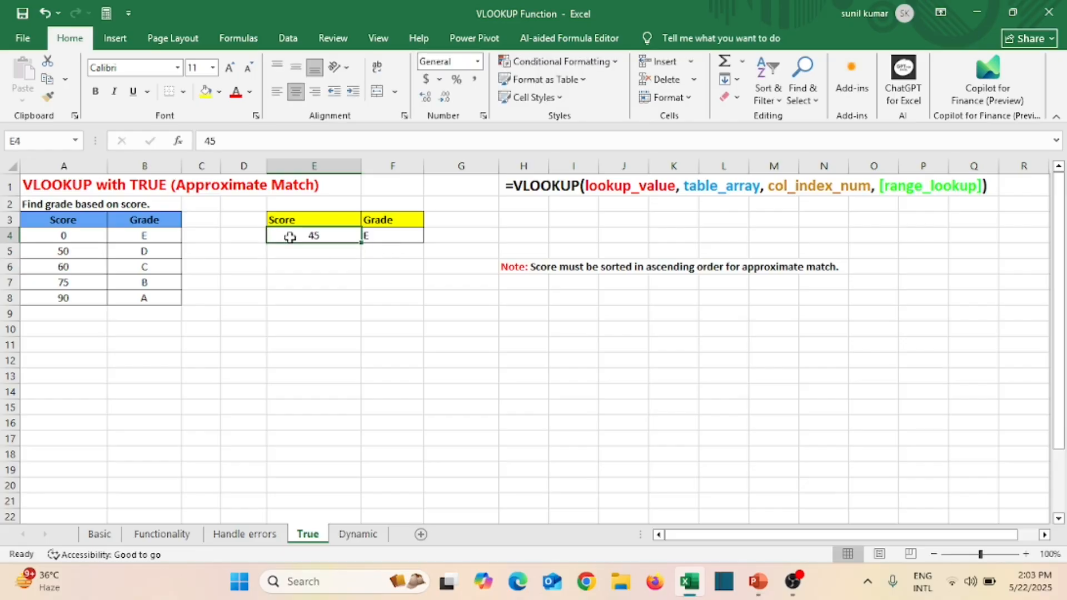
click(53, 232)
click(134, 234)
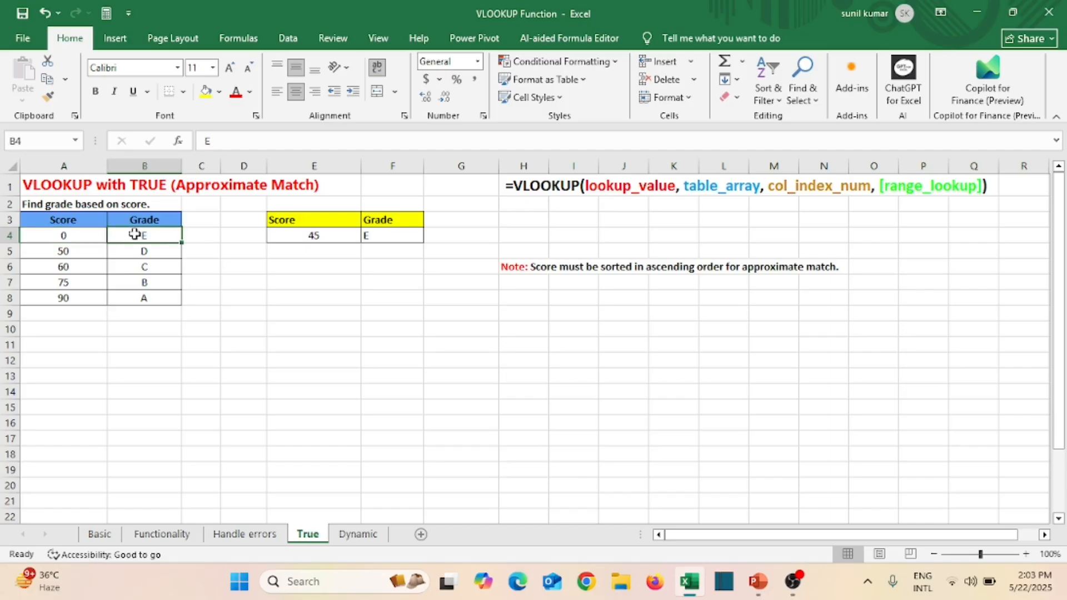
click(404, 240)
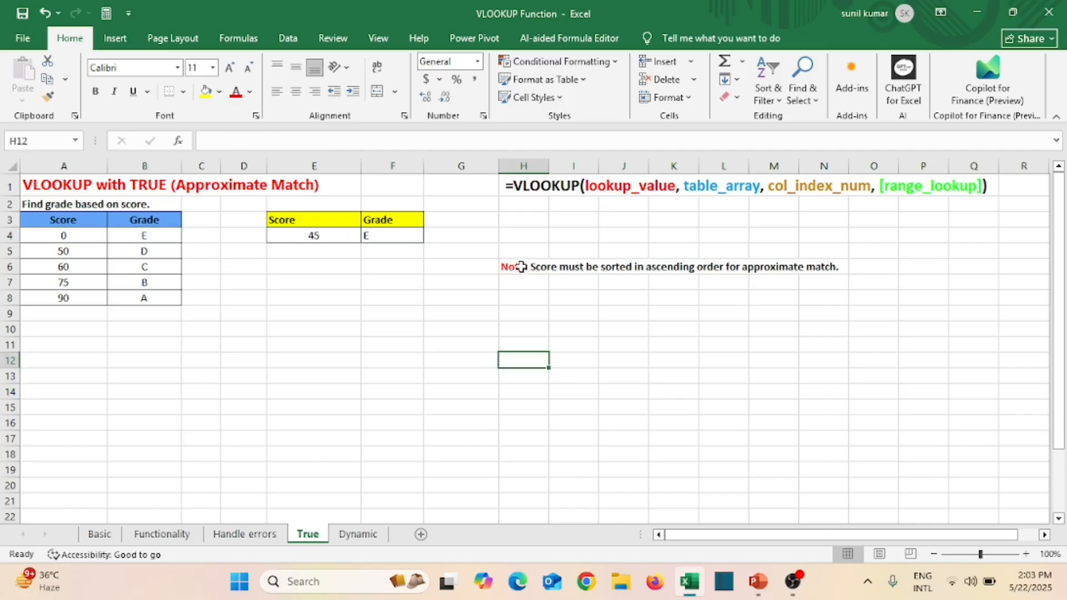
Step: Read the sorting note in H6 and check the order of the Score column in the grading table
click(520, 267)
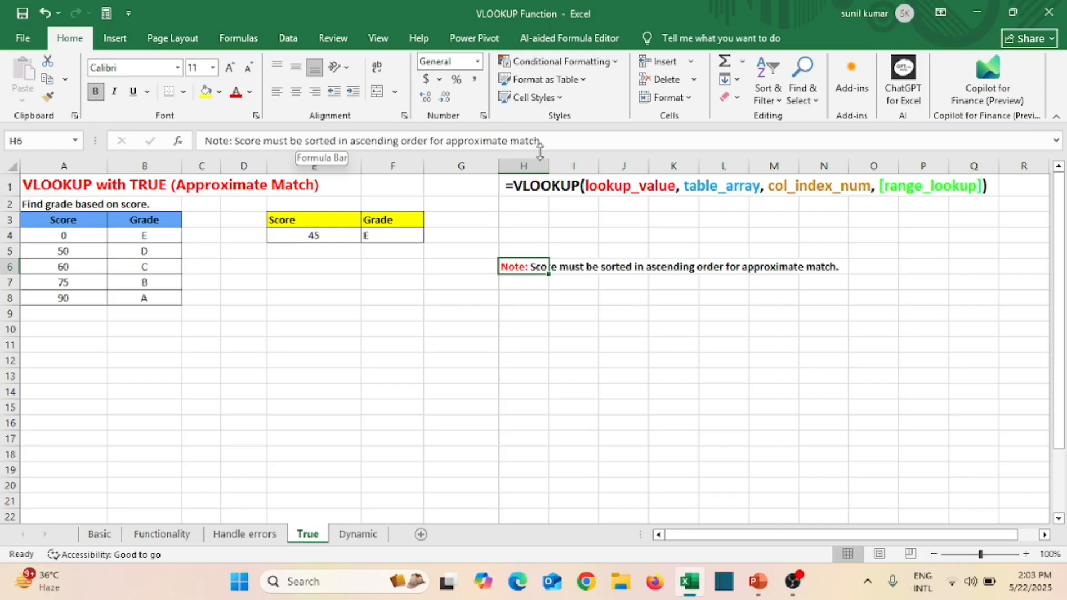
drag(42, 220, 56, 304)
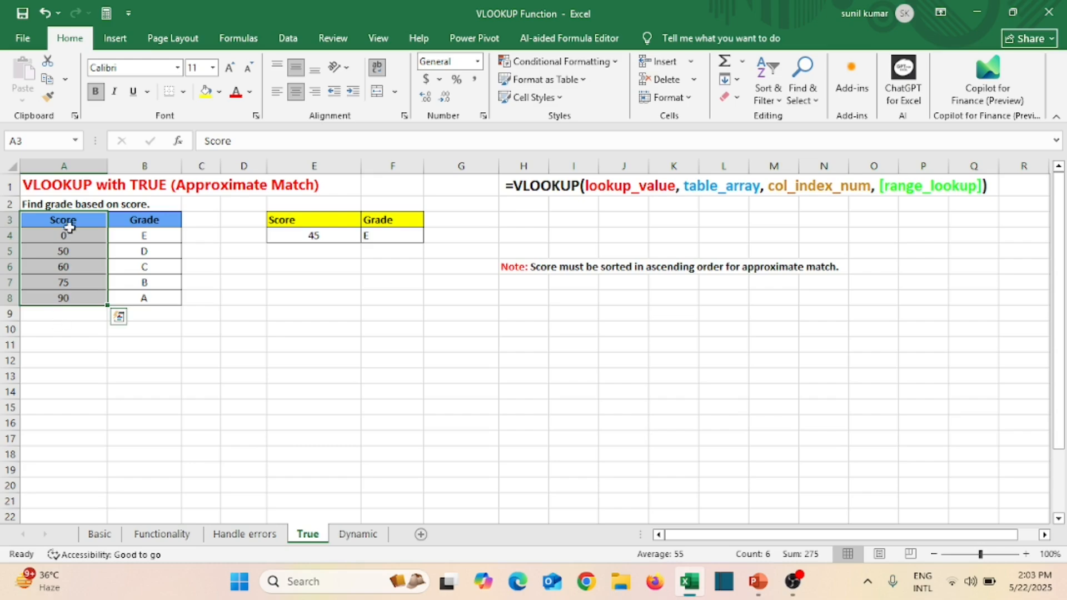
key(shift+Up)
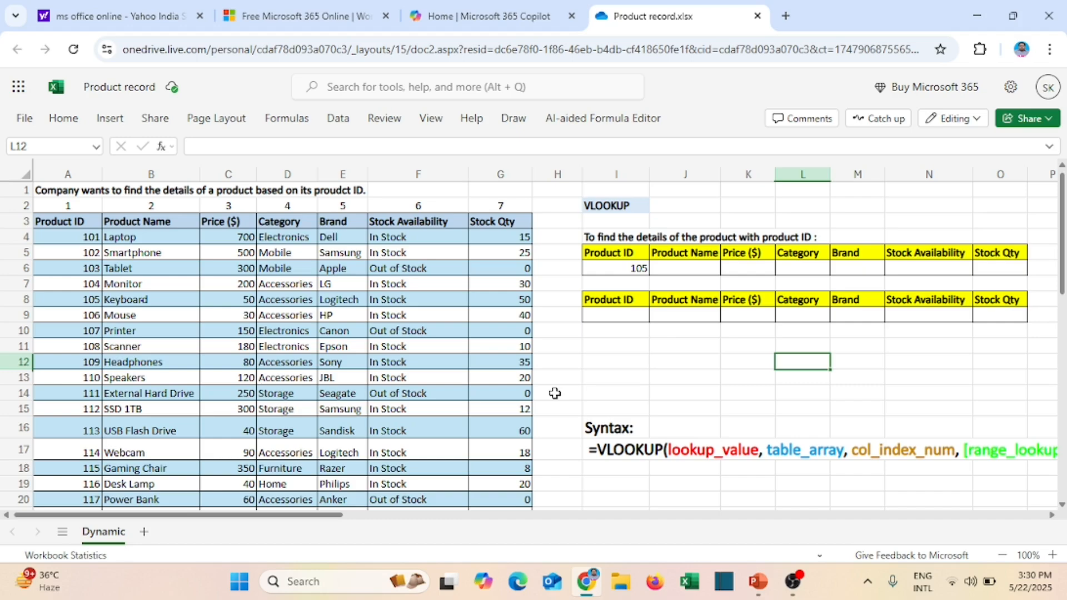
Step: In the Product record workbook in Excel for the web, examine the product table's columns from Product ID to Stock Qty
drag(61, 221, 449, 401)
scroll(449, 400, up, 5)
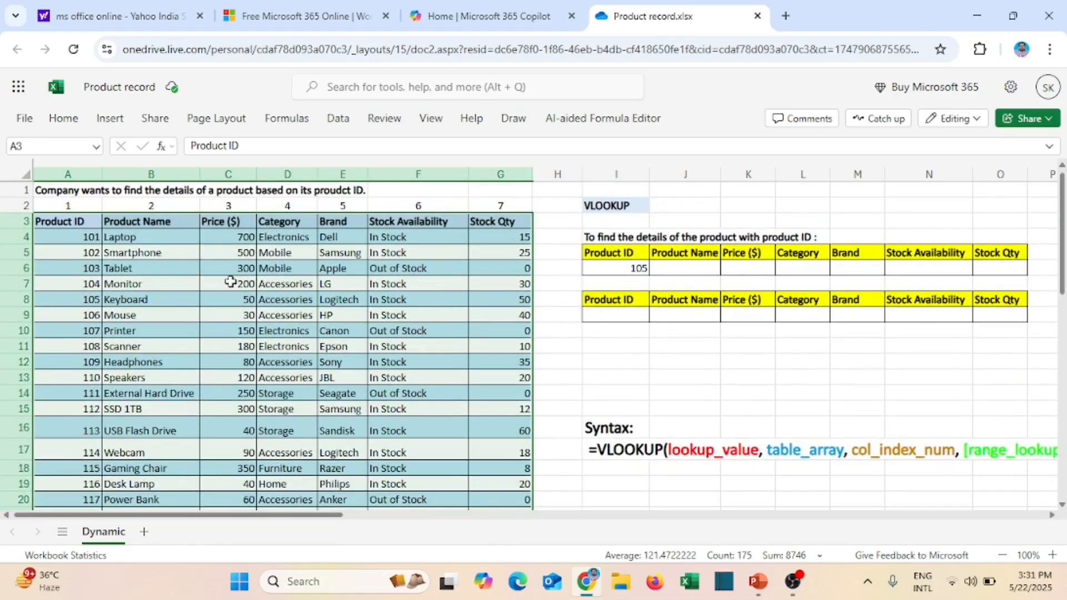
drag(71, 222, 77, 448)
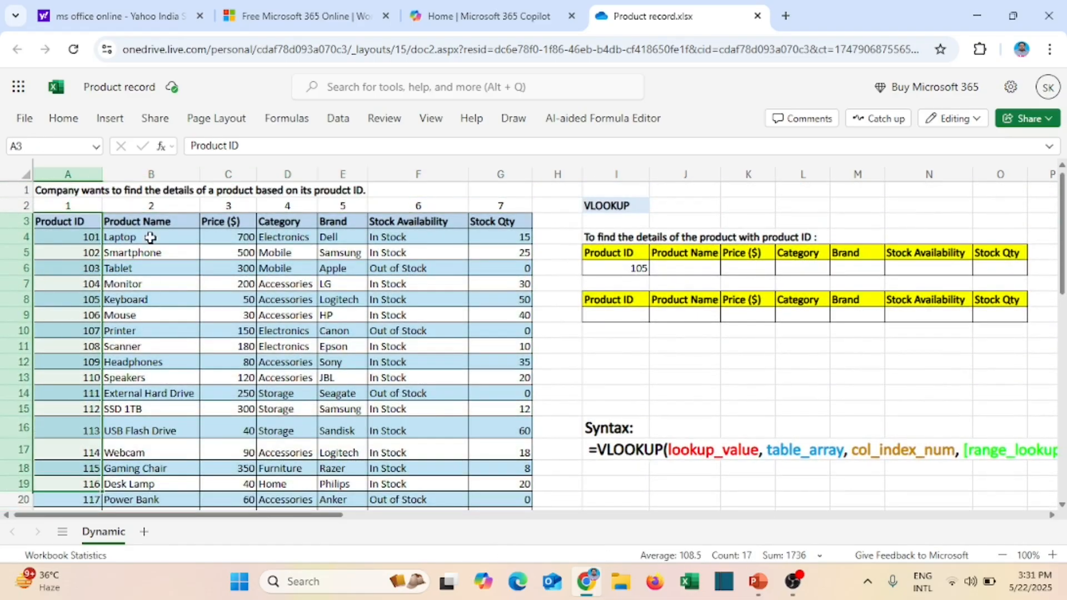
drag(147, 221, 139, 446)
drag(233, 237, 234, 483)
drag(280, 222, 279, 468)
drag(344, 221, 409, 444)
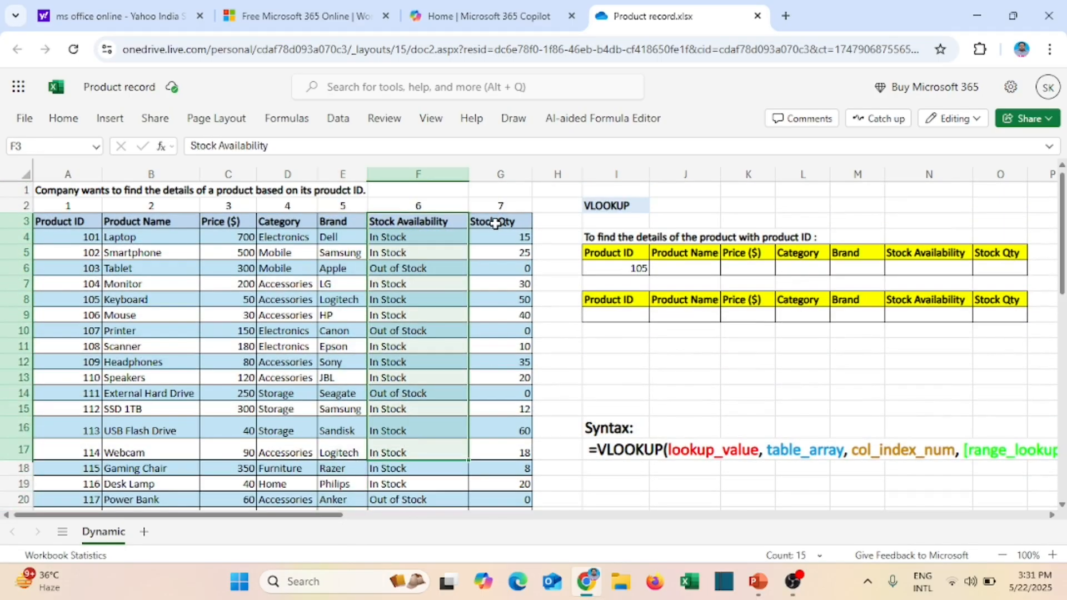
drag(494, 224, 495, 448)
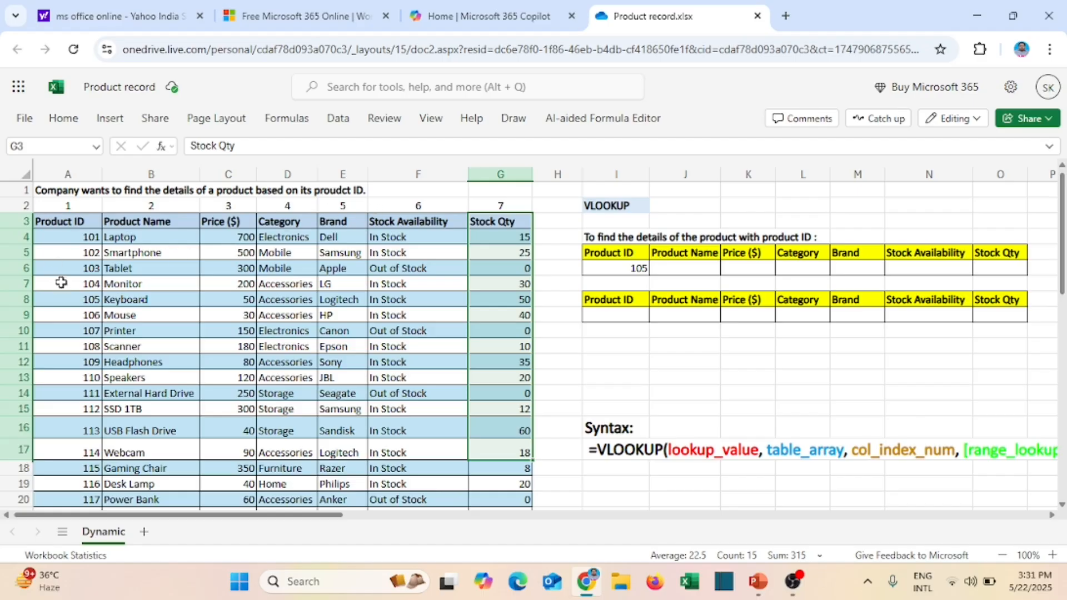
Step: Review the lookup block in I5:O6, checking the product ID in I6 and the detail fields to fill in row 6
drag(616, 253, 987, 269)
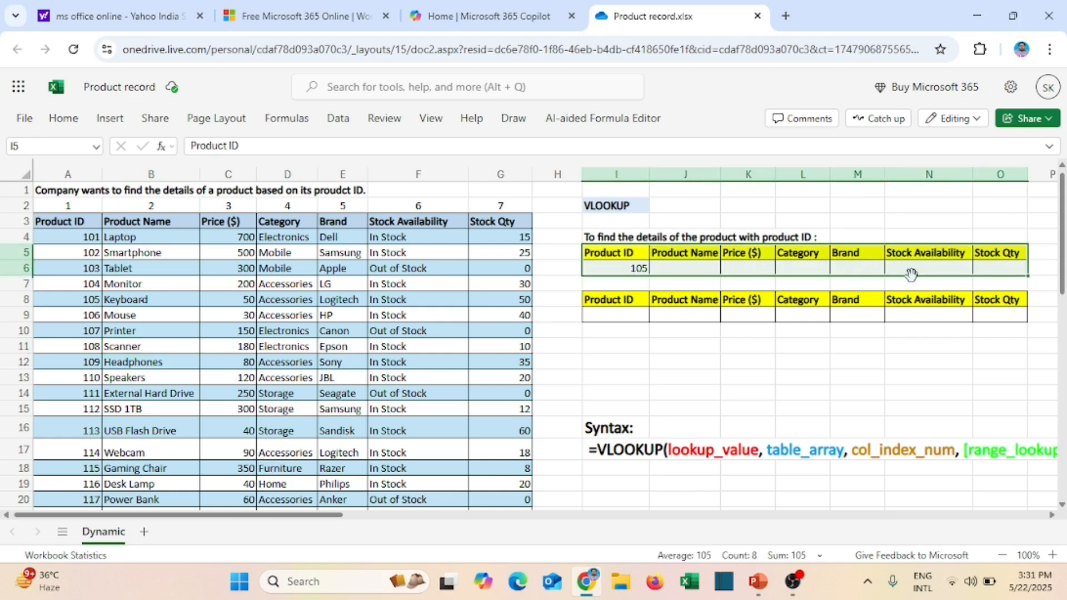
click(618, 270)
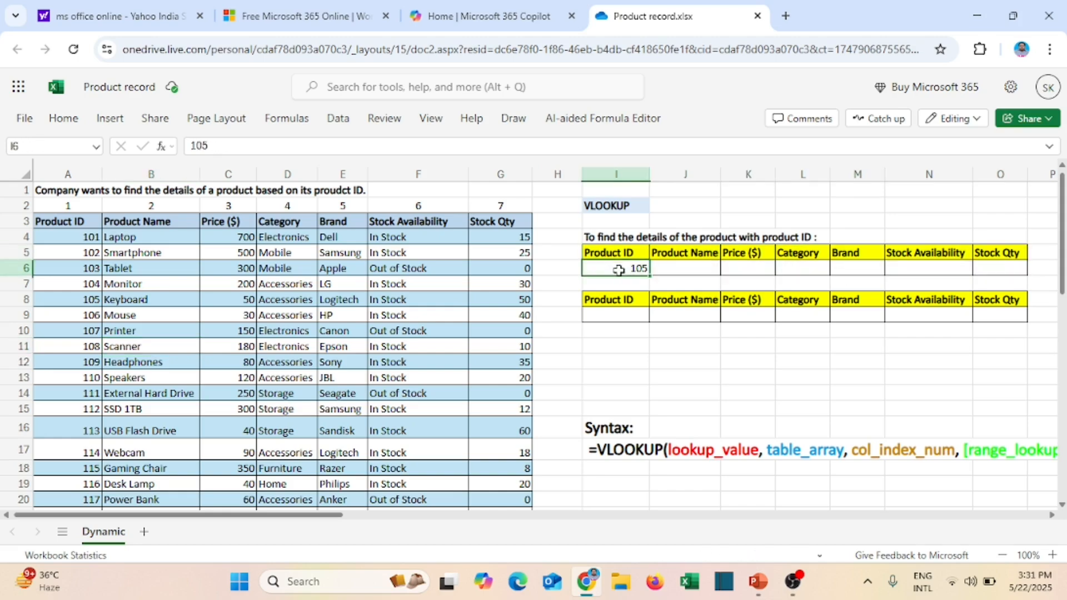
drag(692, 270, 993, 269)
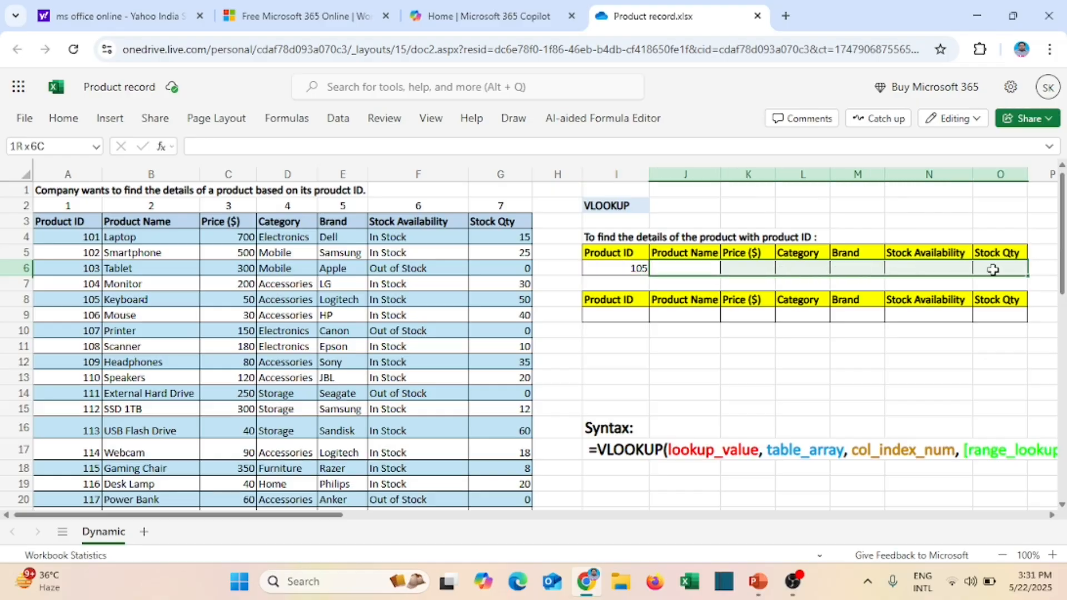
click(684, 254)
click(743, 255)
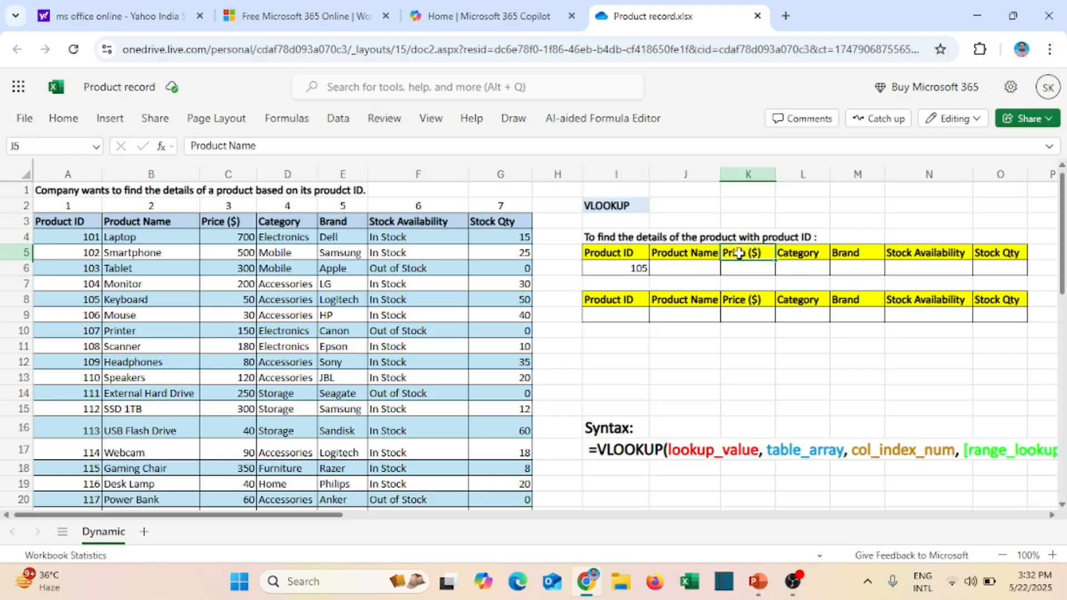
click(800, 259)
click(855, 260)
click(927, 254)
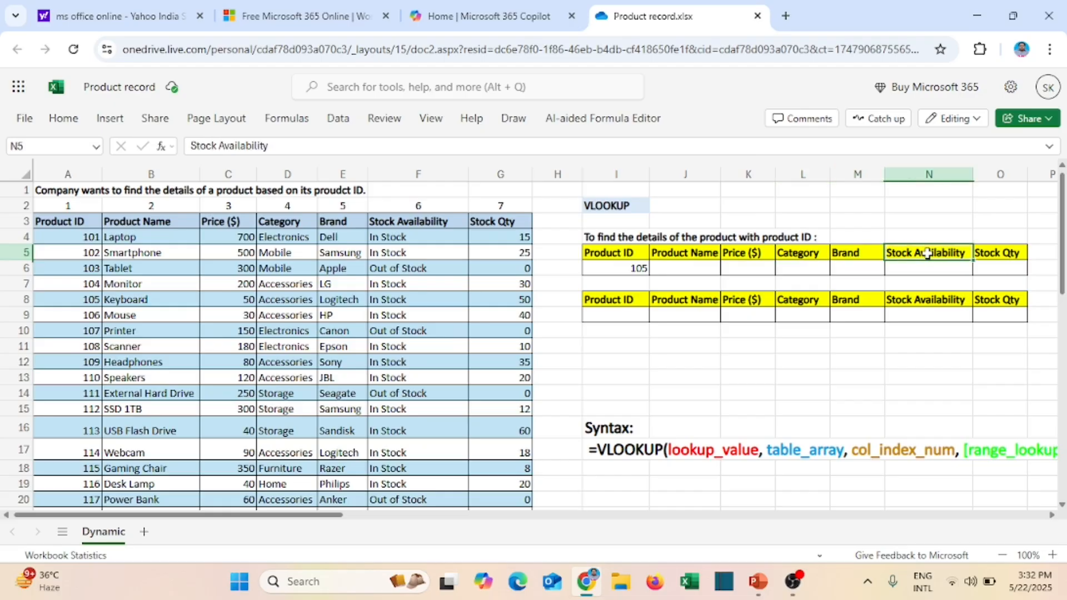
click(1000, 254)
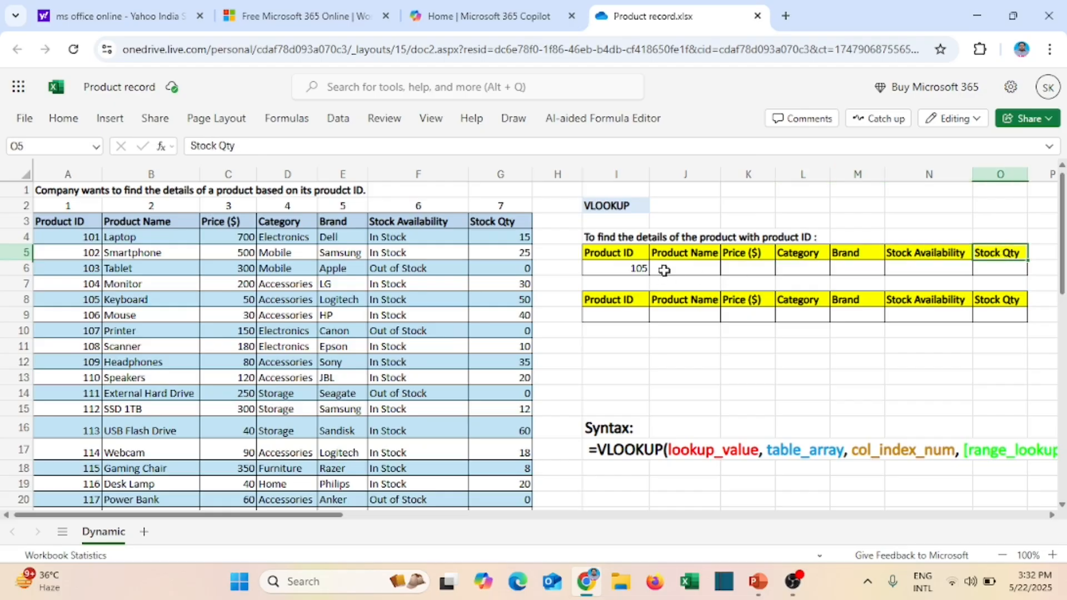
drag(665, 269, 993, 267)
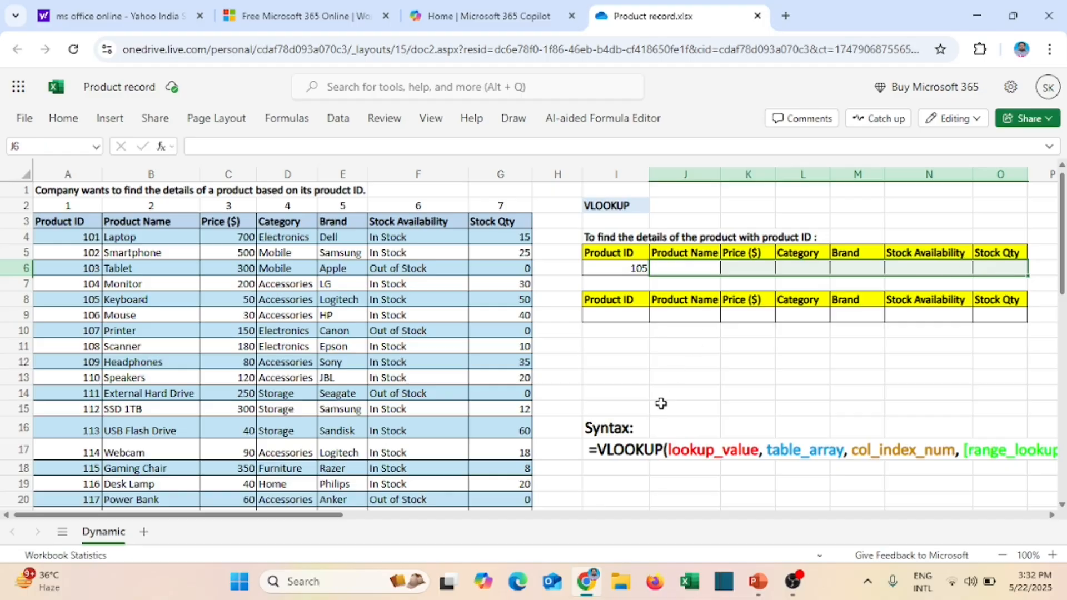
click(661, 404)
drag(592, 248, 1008, 266)
drag(614, 253, 966, 267)
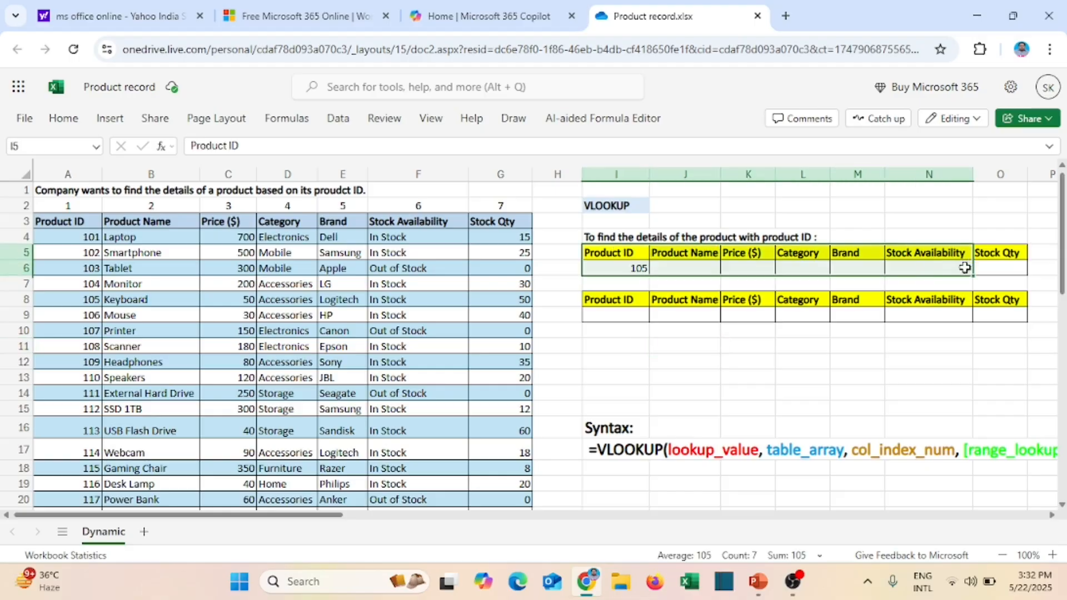
Step: In J6, retrieve the product name for the ID in I6 using the exact-match formula =VLOOKUP(I6,A3:G27,2,0)
click(683, 270)
text(=VLOO)
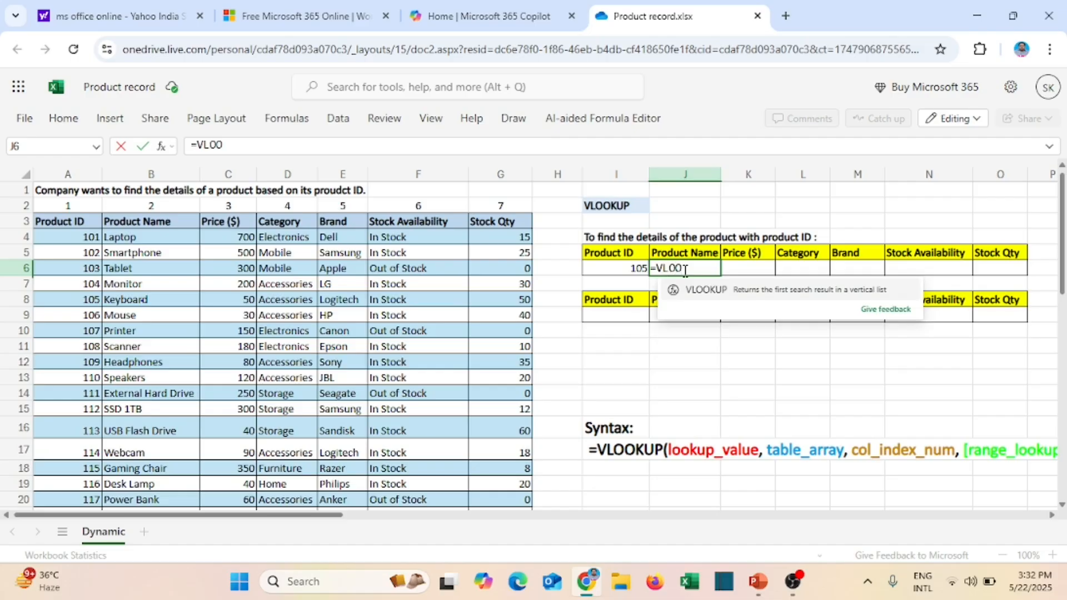
key(Tab)
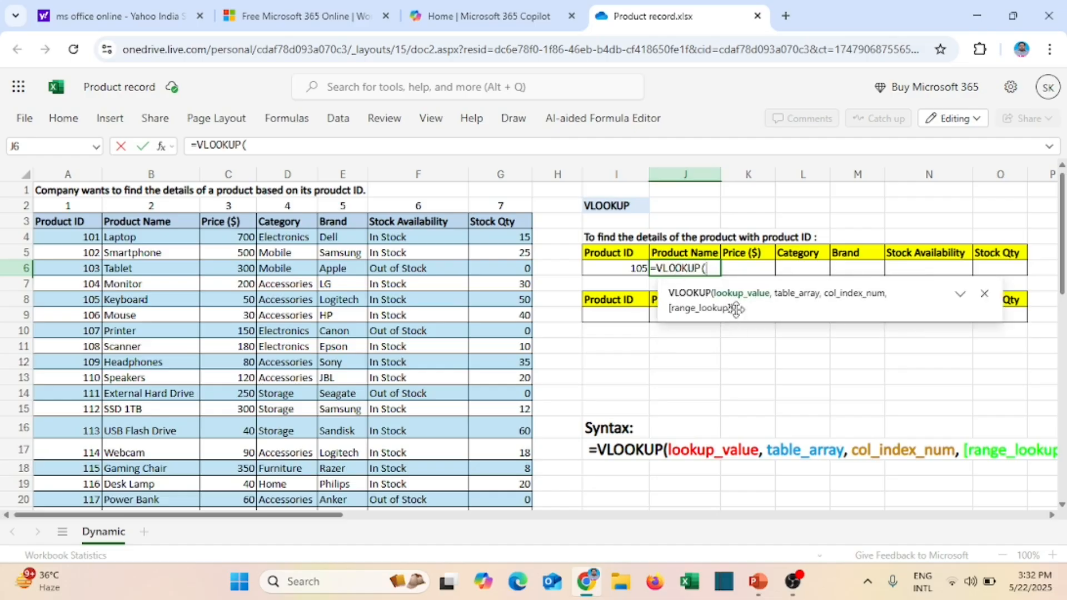
click(614, 272)
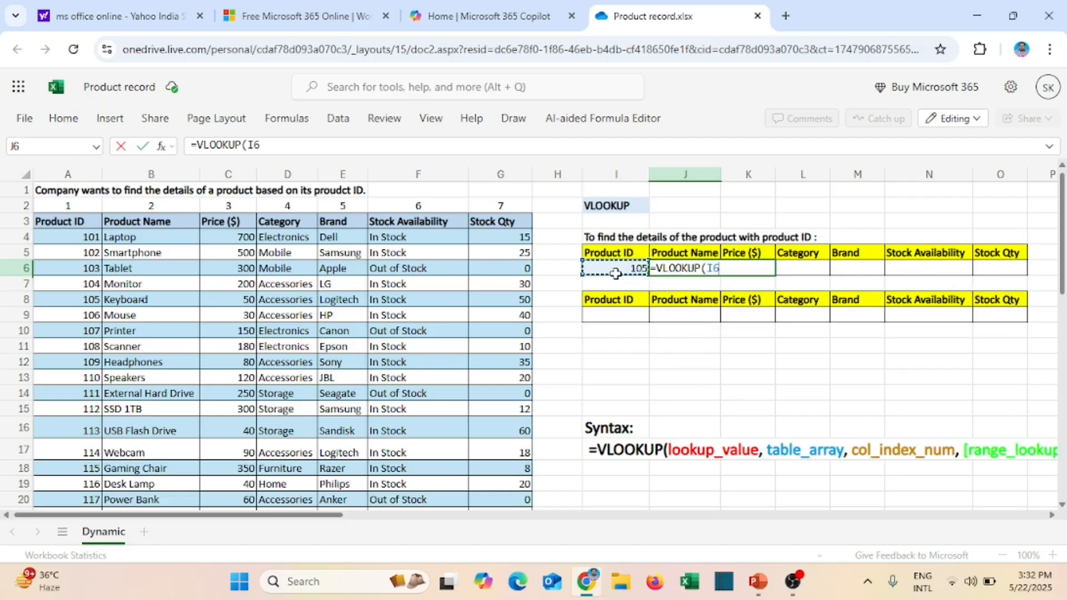
text(,)
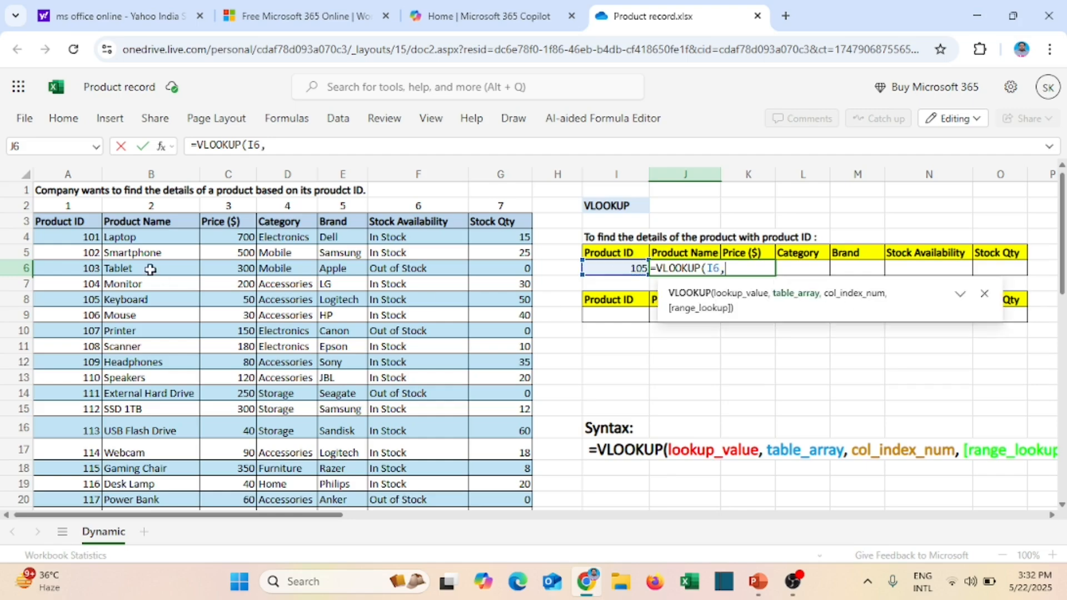
drag(50, 222, 504, 470)
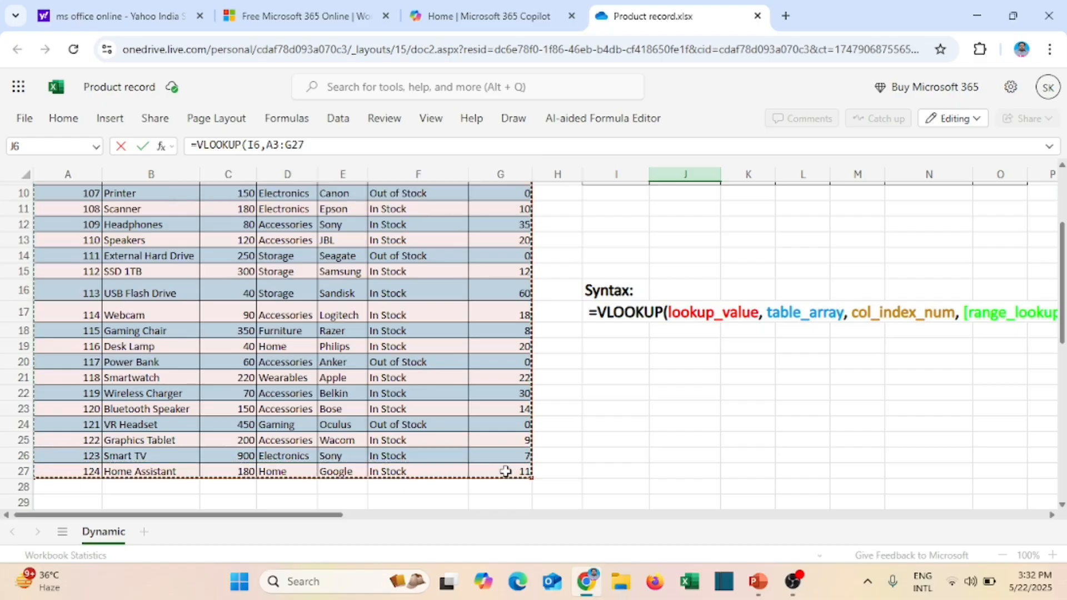
text(,)
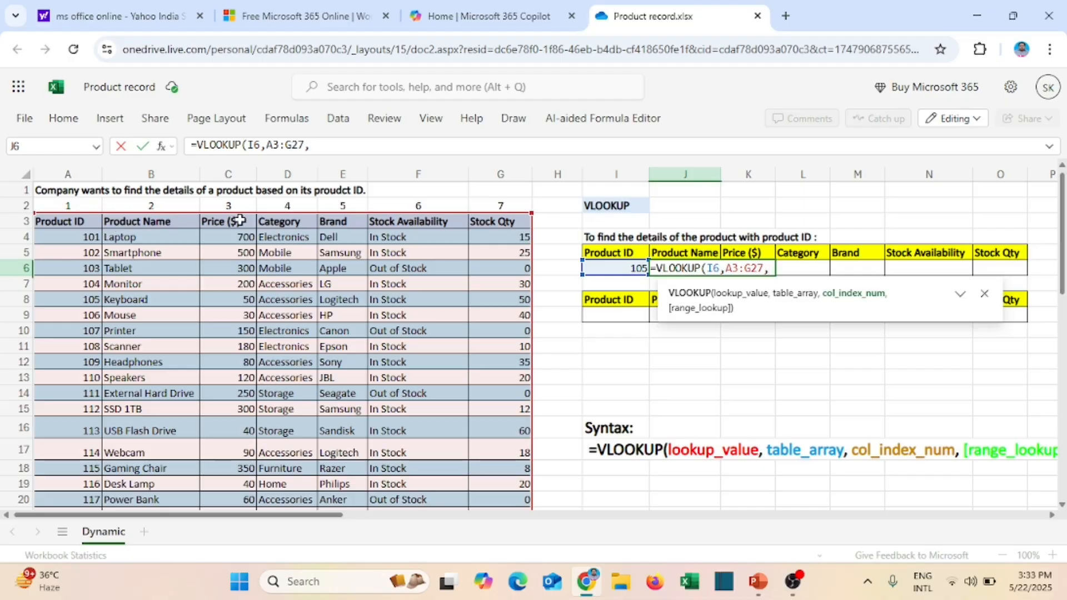
text(2,)
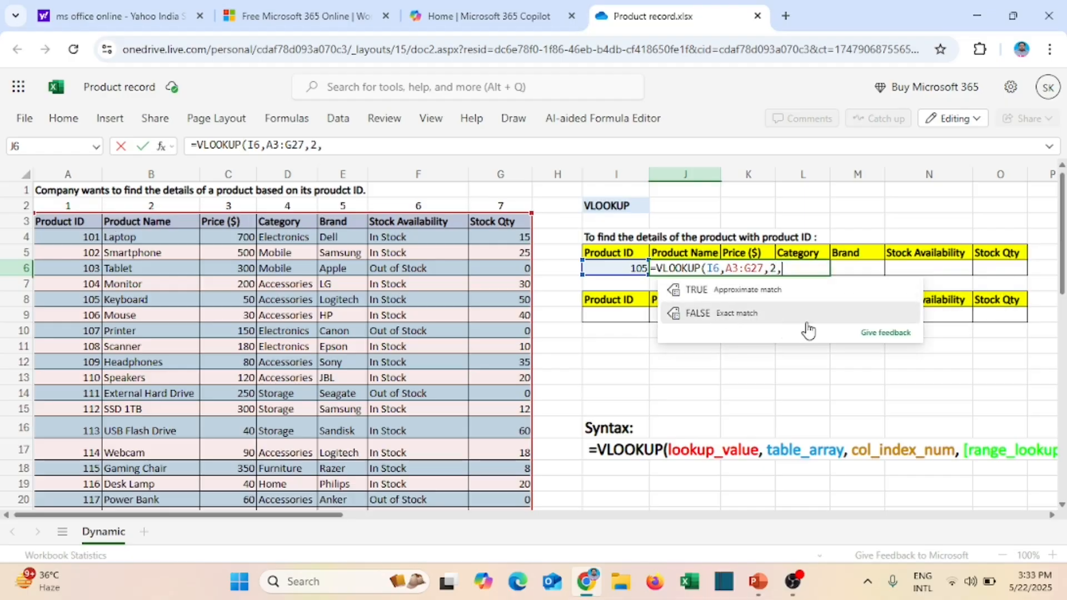
text(0))
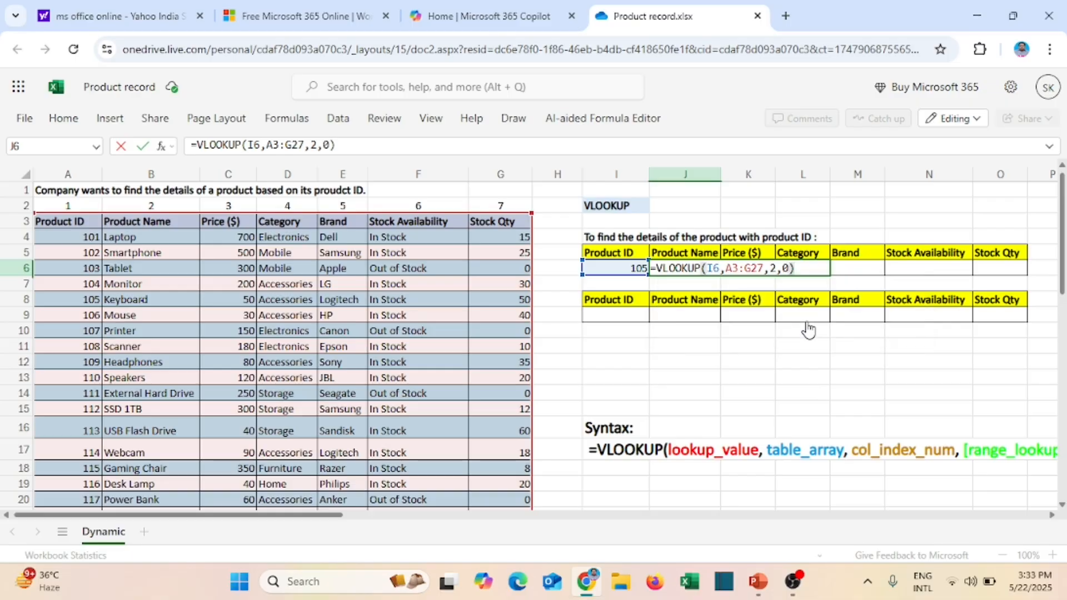
key(Return)
Step: Compare the product name returned in J6 with product 105's entry in the product table
click(595, 269)
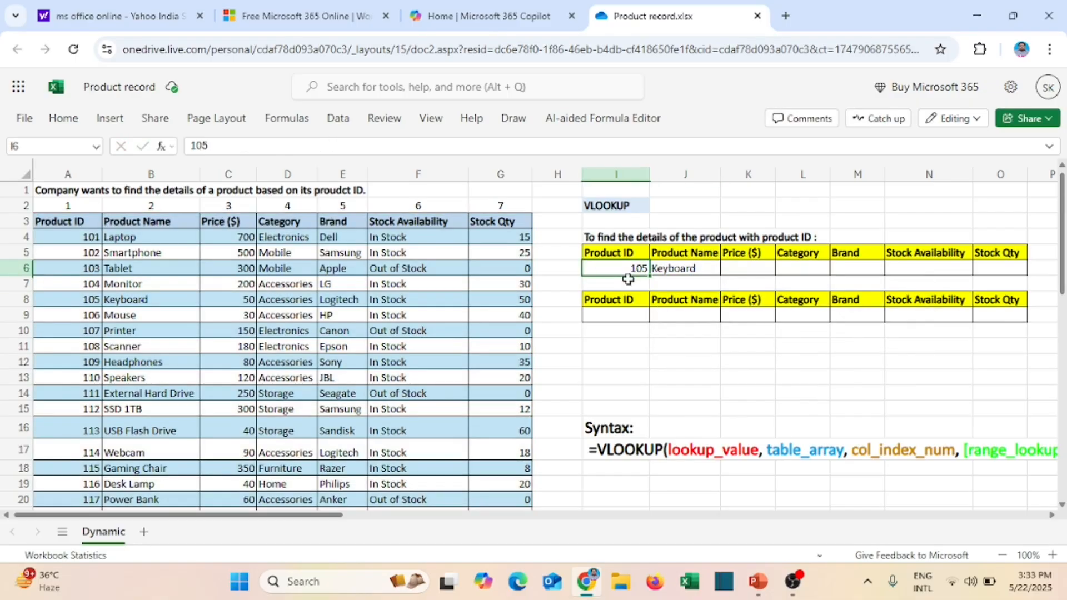
click(97, 301)
click(156, 298)
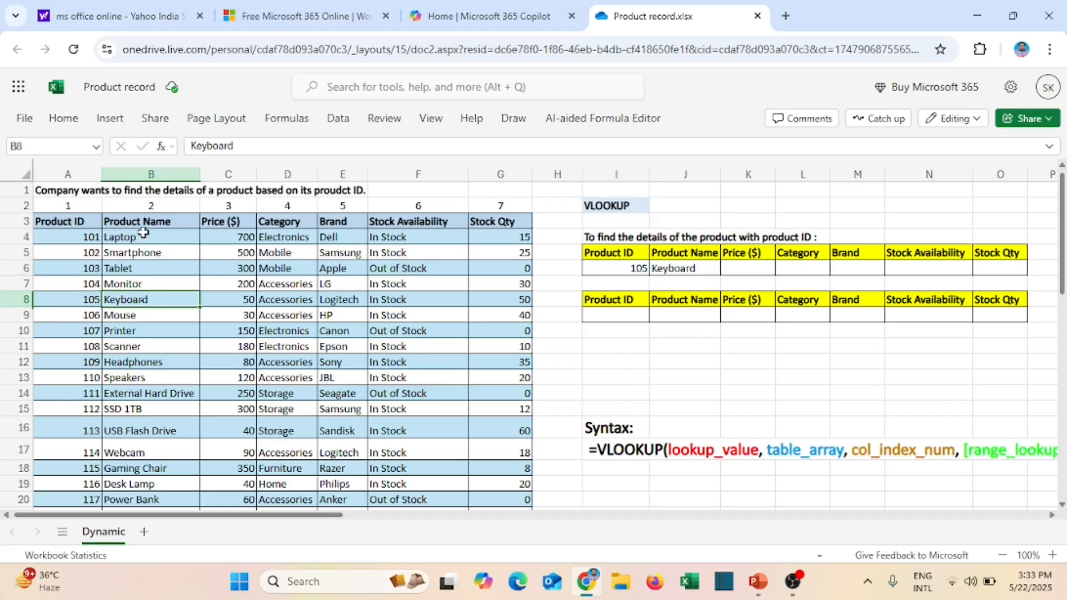
Step: Try to fill the remaining product details by copying the J6 formula across K6:O6
click(717, 271)
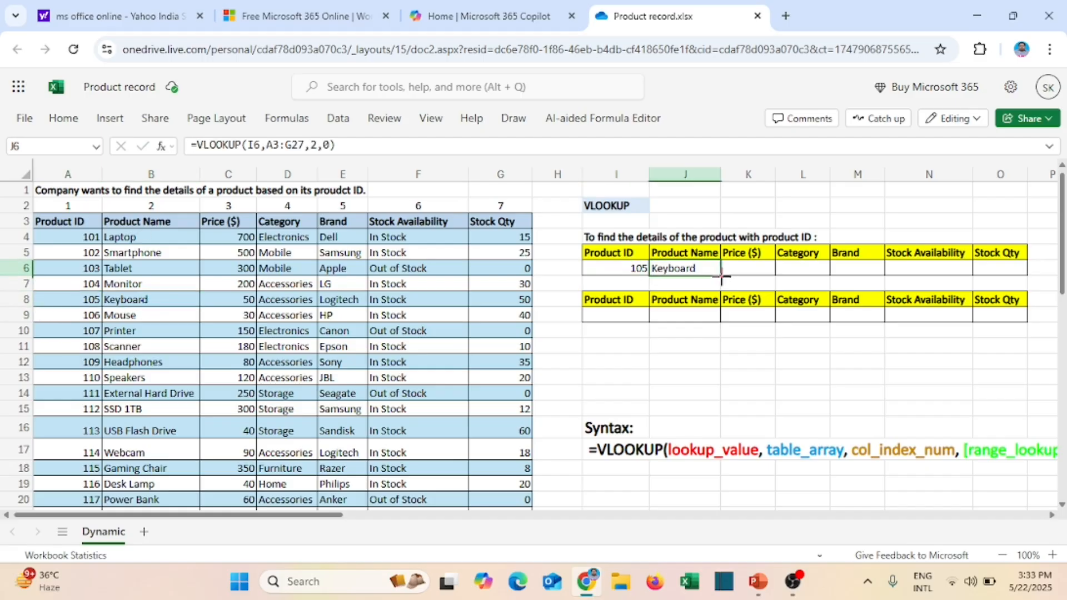
drag(722, 275, 1006, 281)
click(66, 378)
Step: Compare the name, price and category returned in row 6 with product 105's record in the table
drag(59, 300, 516, 300)
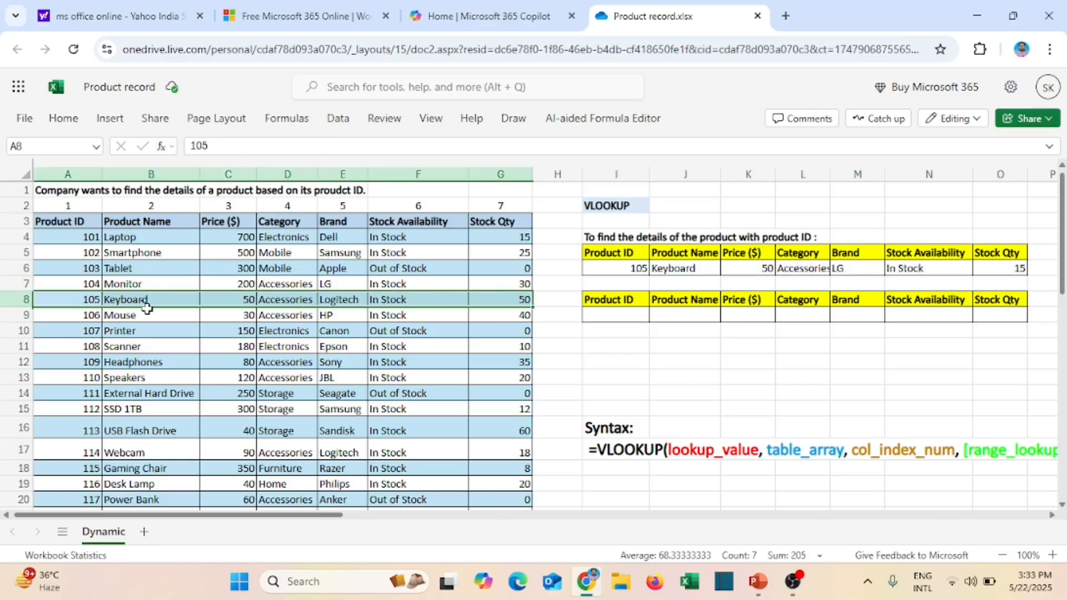
click(147, 309)
click(689, 277)
click(230, 299)
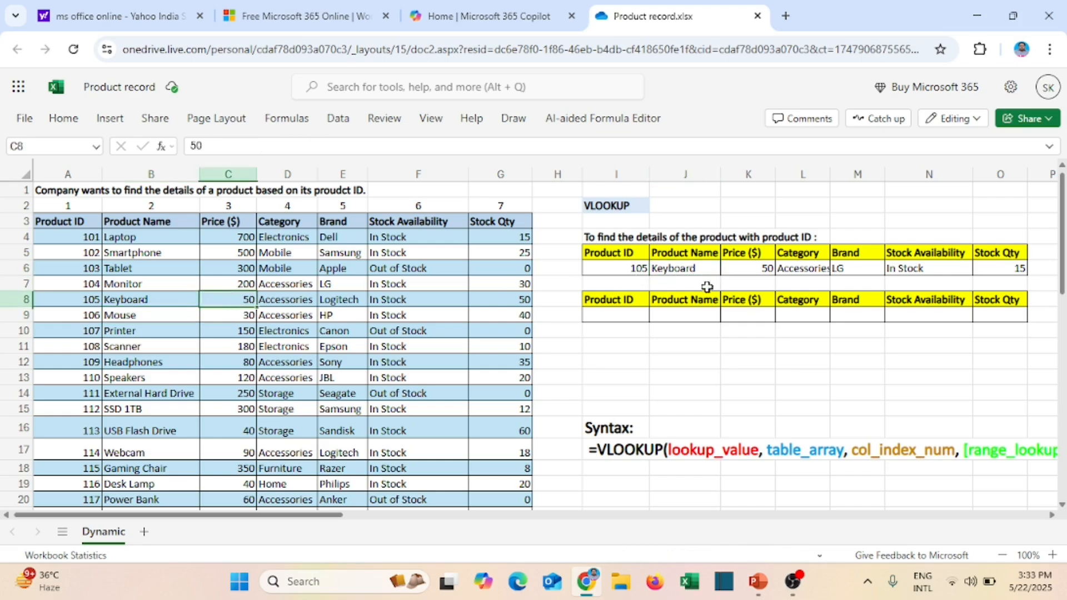
click(286, 303)
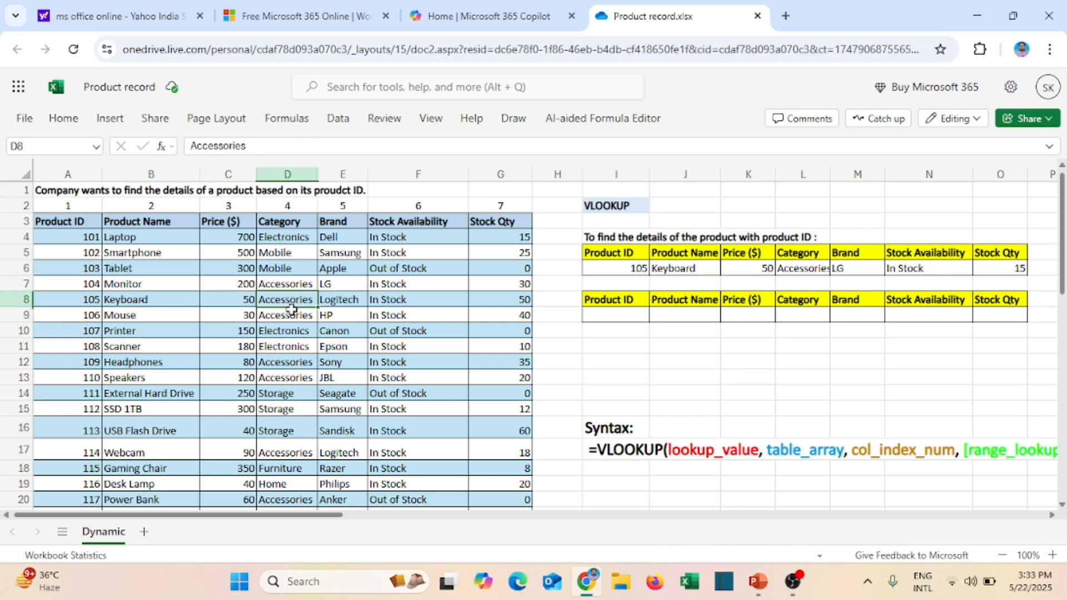
click(809, 265)
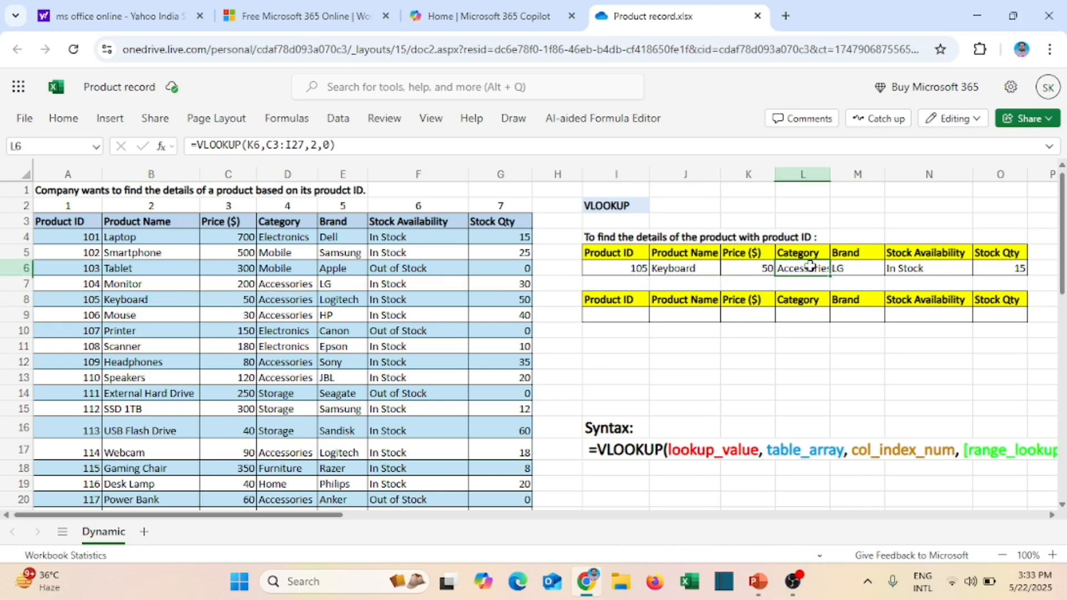
Step: Compare the brand, stock availability and stock quantity returned in M6:O6 with product 105's record
click(335, 300)
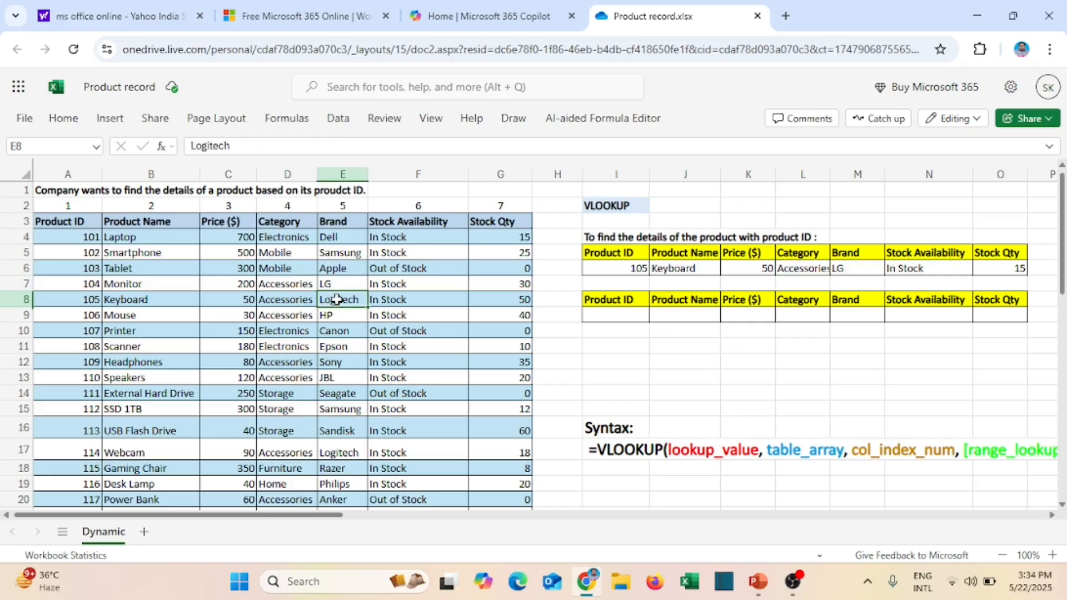
click(848, 269)
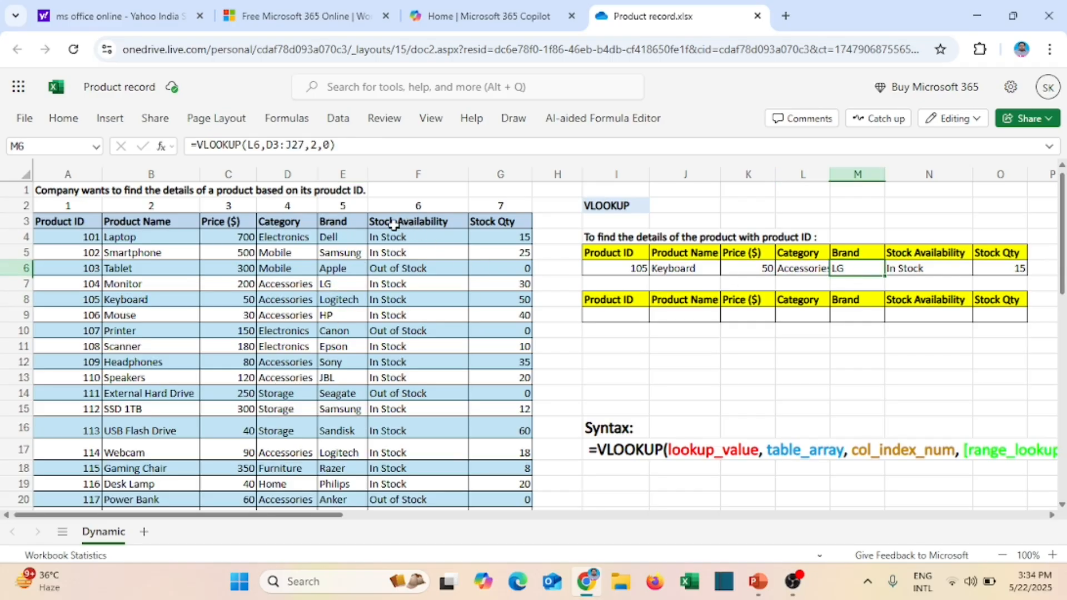
click(416, 297)
click(927, 270)
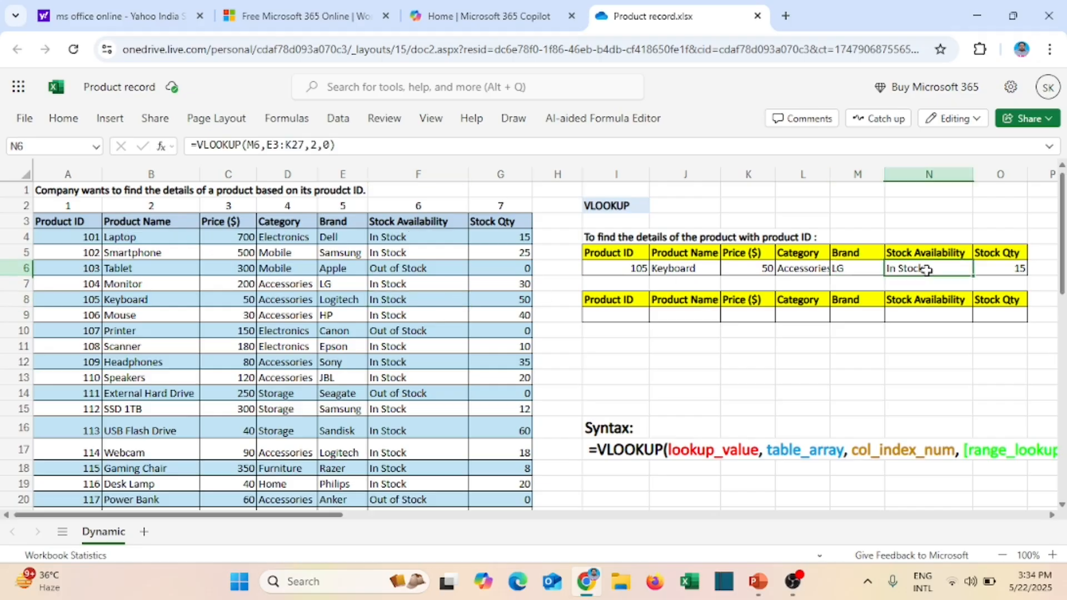
click(488, 221)
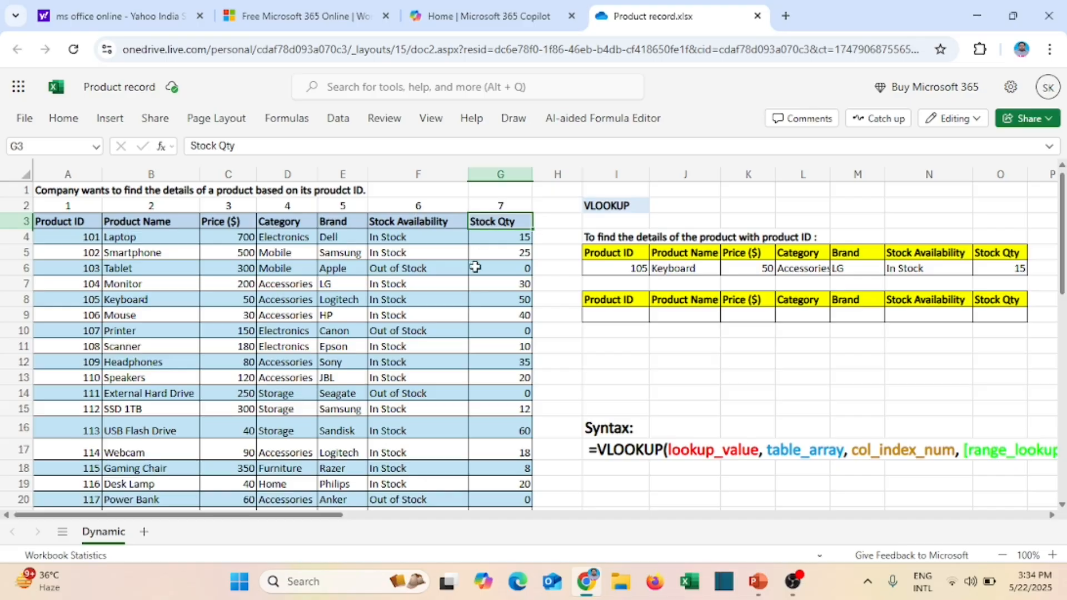
click(504, 298)
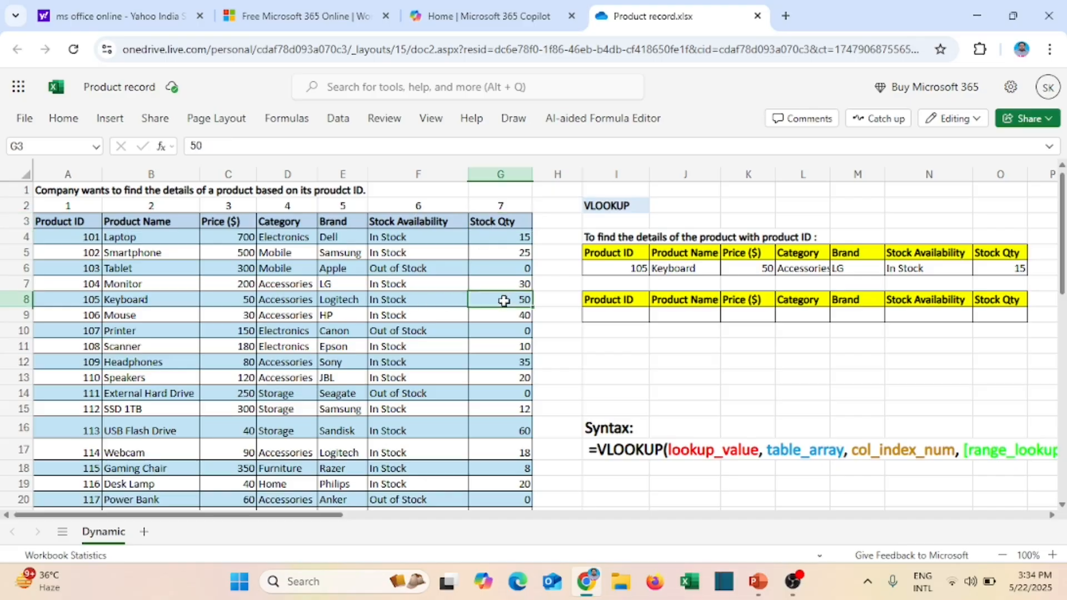
click(990, 269)
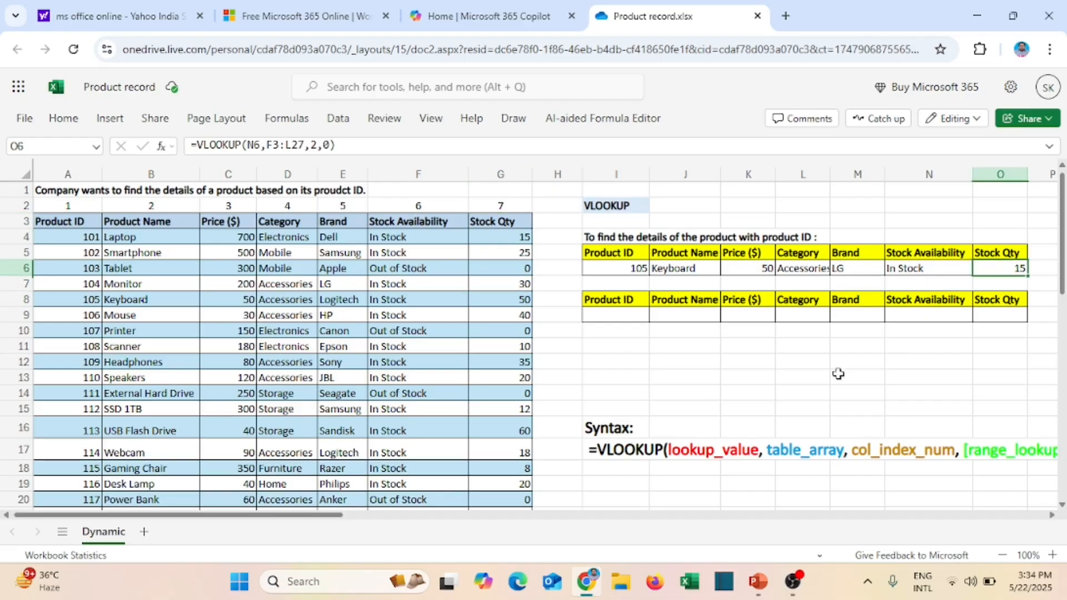
Step: Review product 105's whole table row against the copied formula results in K6:O6
click(817, 376)
click(670, 270)
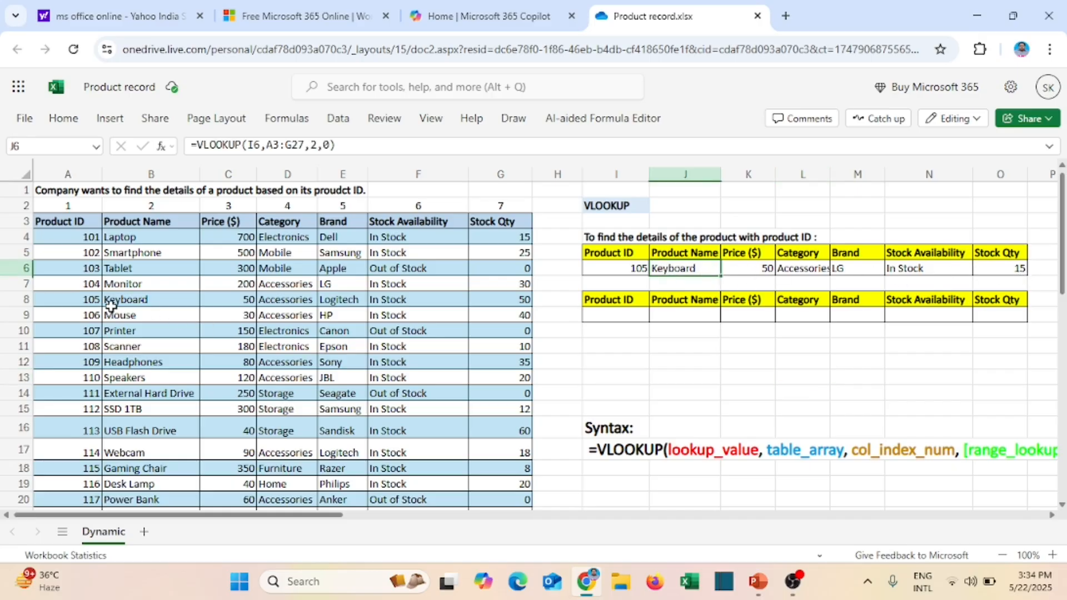
drag(109, 303, 538, 300)
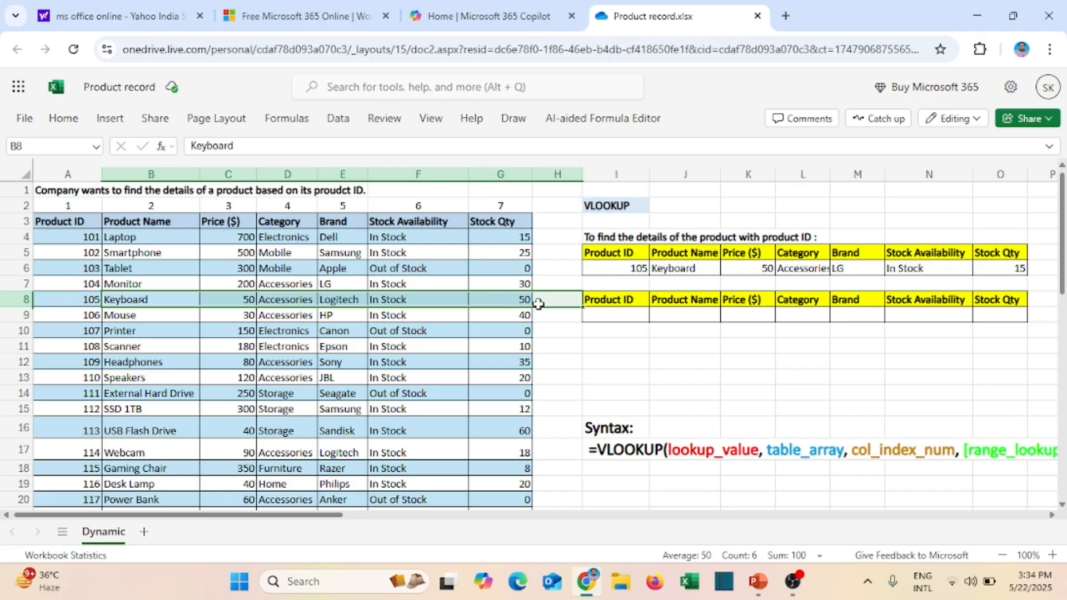
drag(732, 270, 980, 270)
click(716, 402)
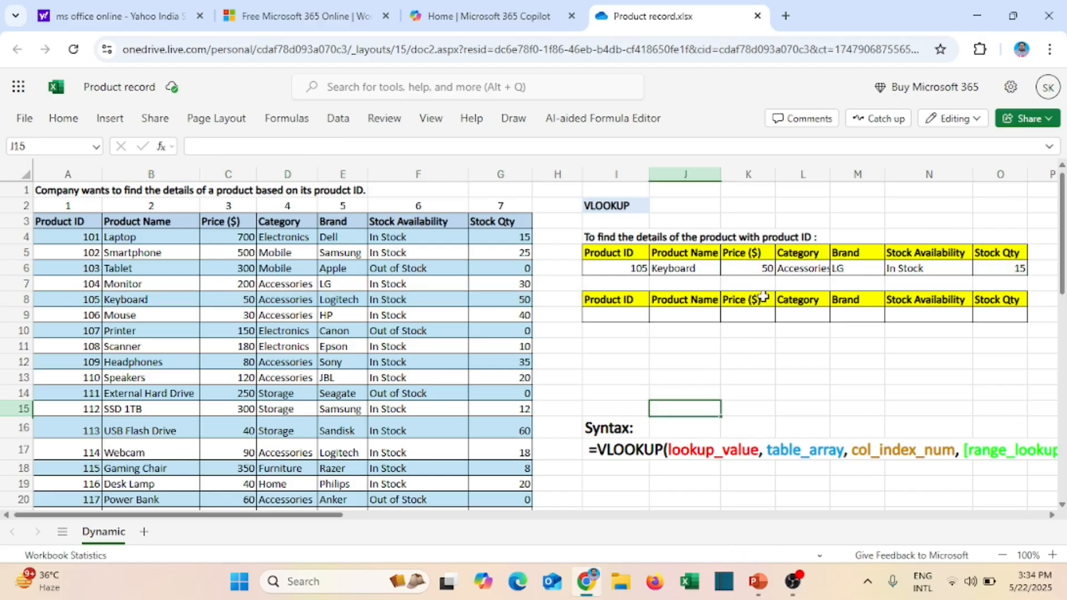
Step: Inspect the lookup value and table range referenced by the copied formula in K6
click(742, 271)
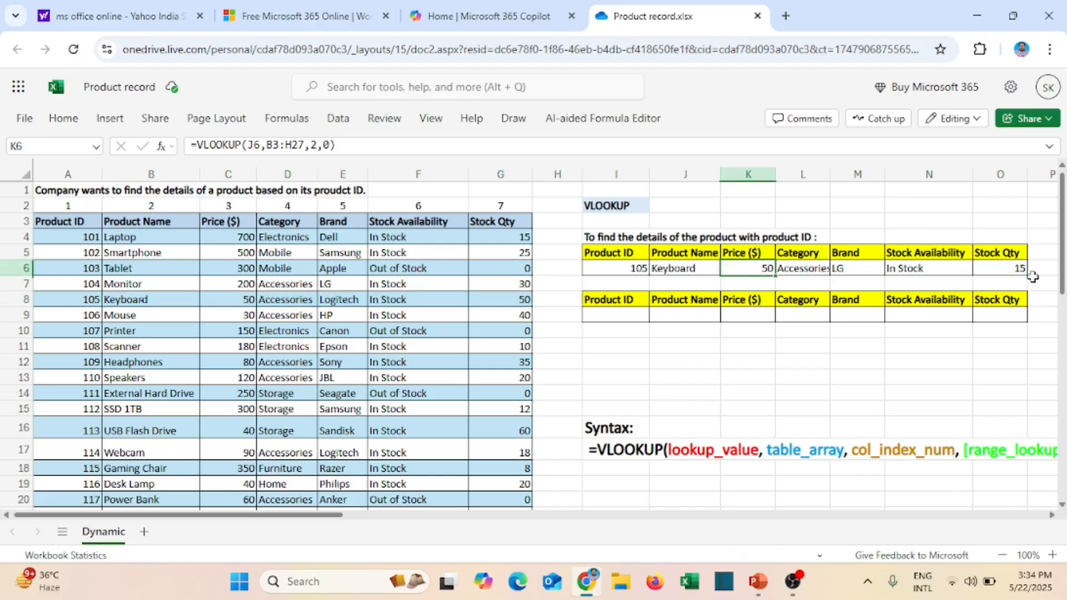
click(344, 145)
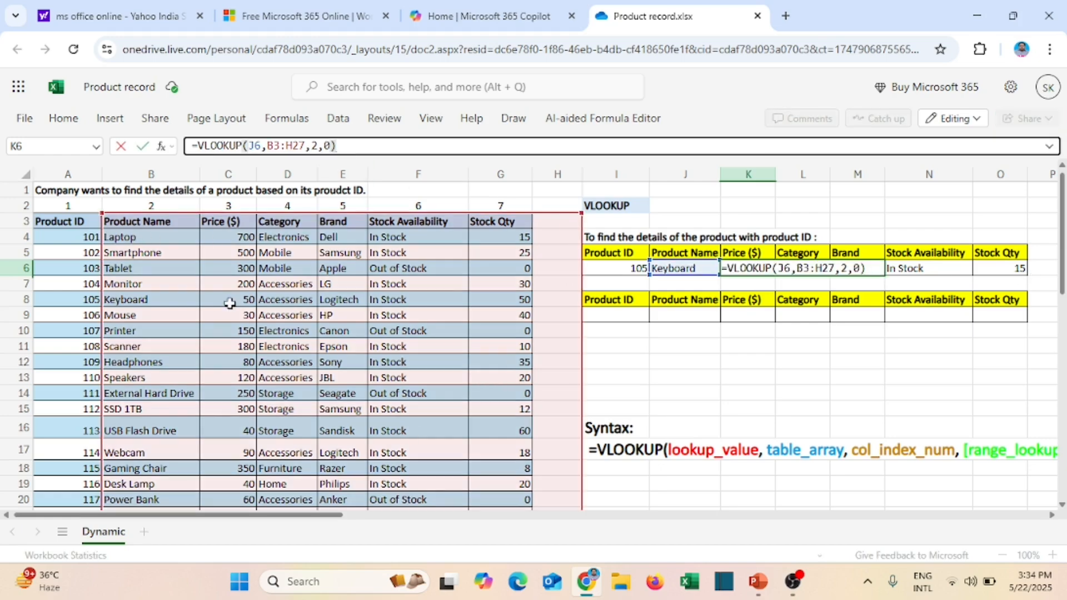
click(593, 269)
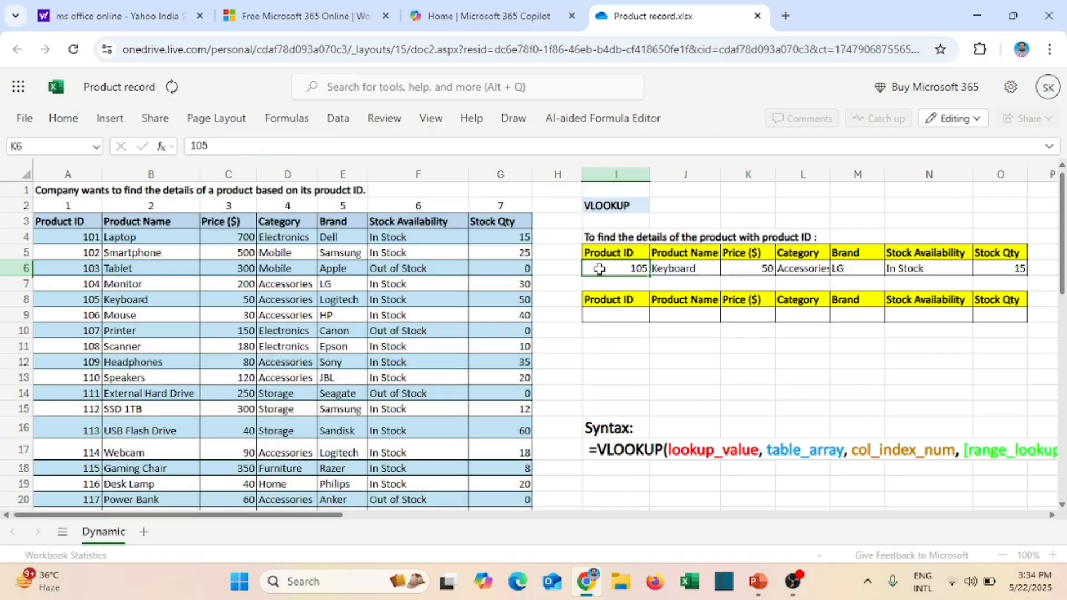
Step: Review the J6 formula and the product table range A3:G27 it refers to
click(688, 269)
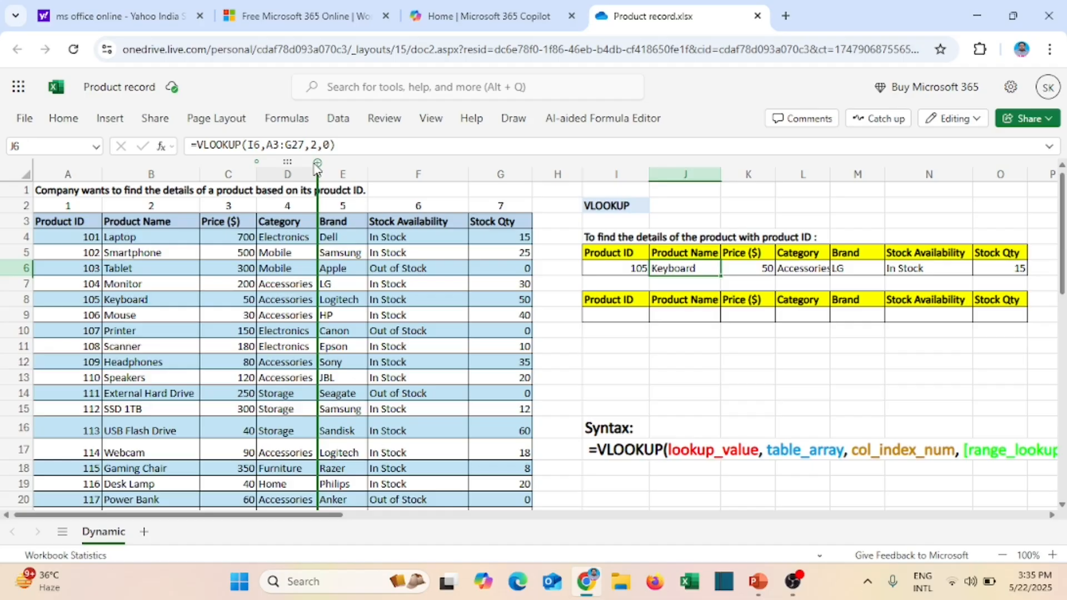
click(278, 346)
drag(59, 221, 503, 473)
click(723, 402)
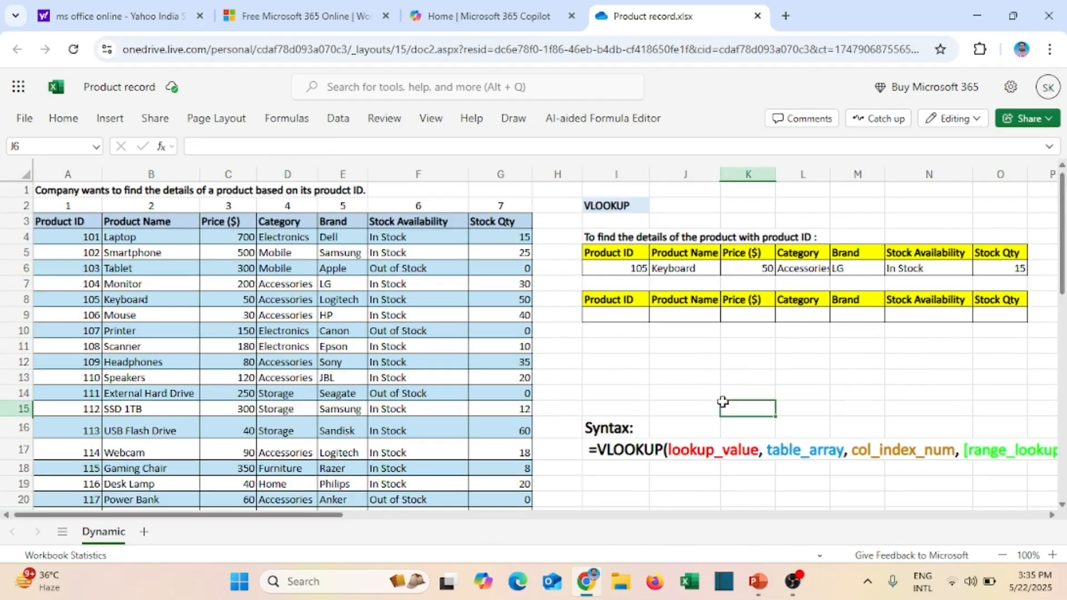
Step: Clear the copied formulas from K6:O6, keeping the product name lookup in J6
click(680, 271)
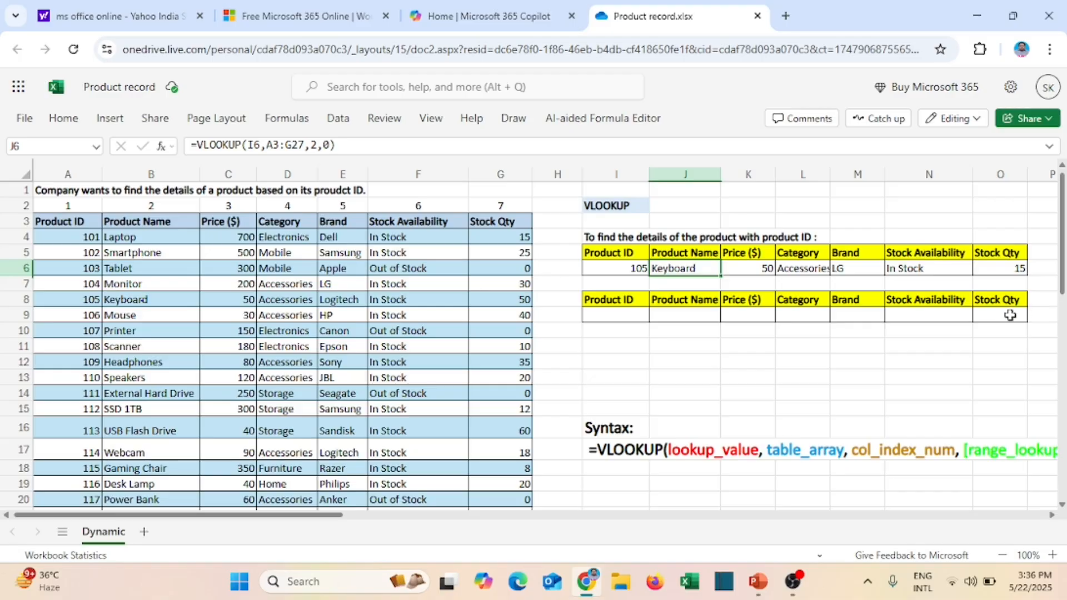
drag(745, 268, 986, 271)
key(Delete)
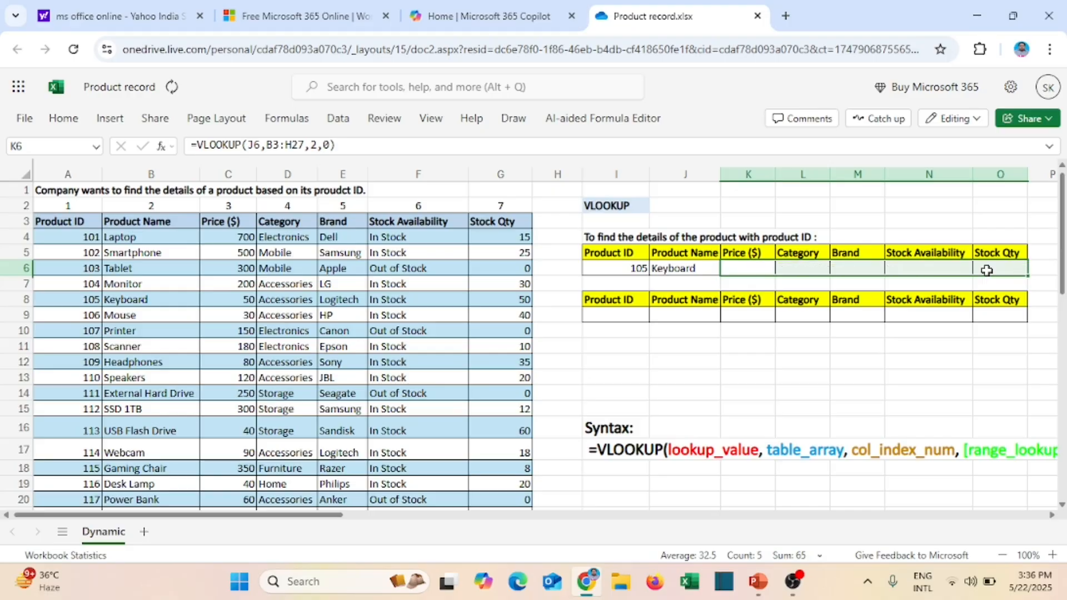
scroll(621, 372, down, 2)
scroll(621, 373, up, 2)
Step: Change the product ID in I6 to 106 and check the product name returned in J6
click(613, 278)
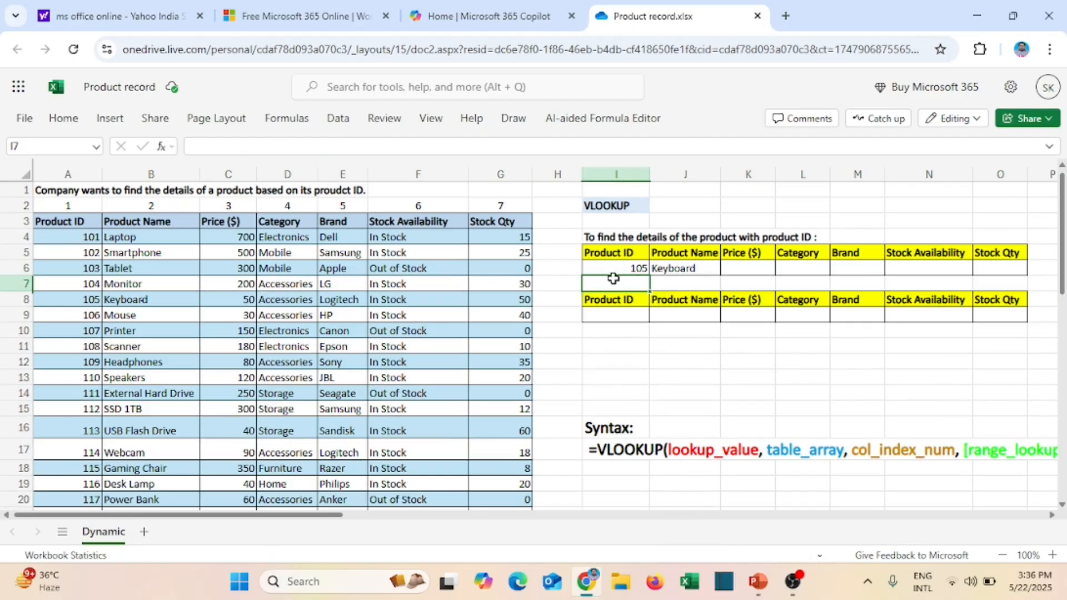
click(610, 268)
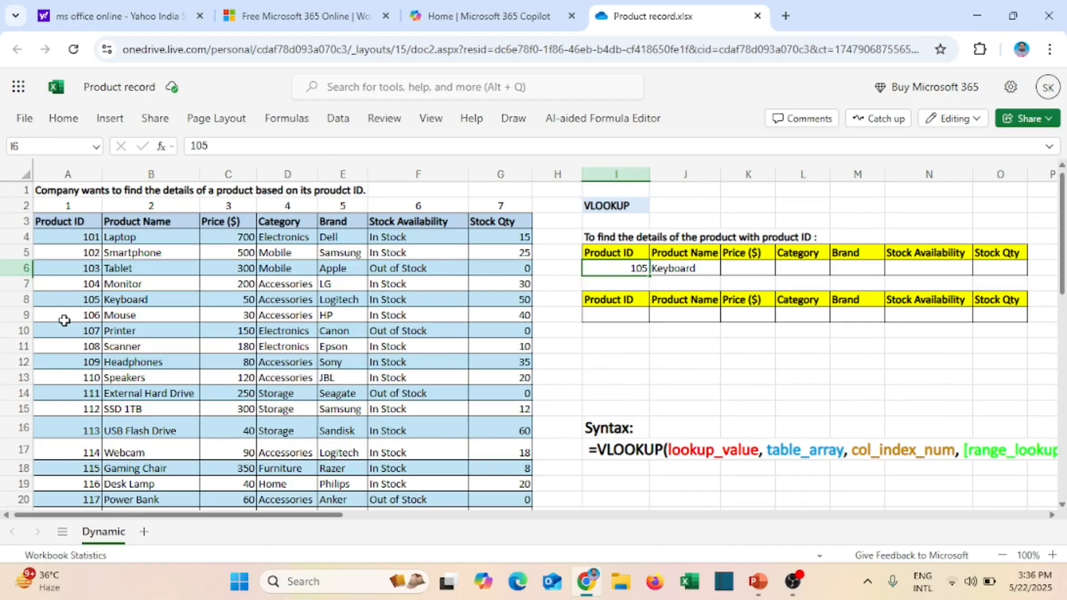
text(106)
key(Return)
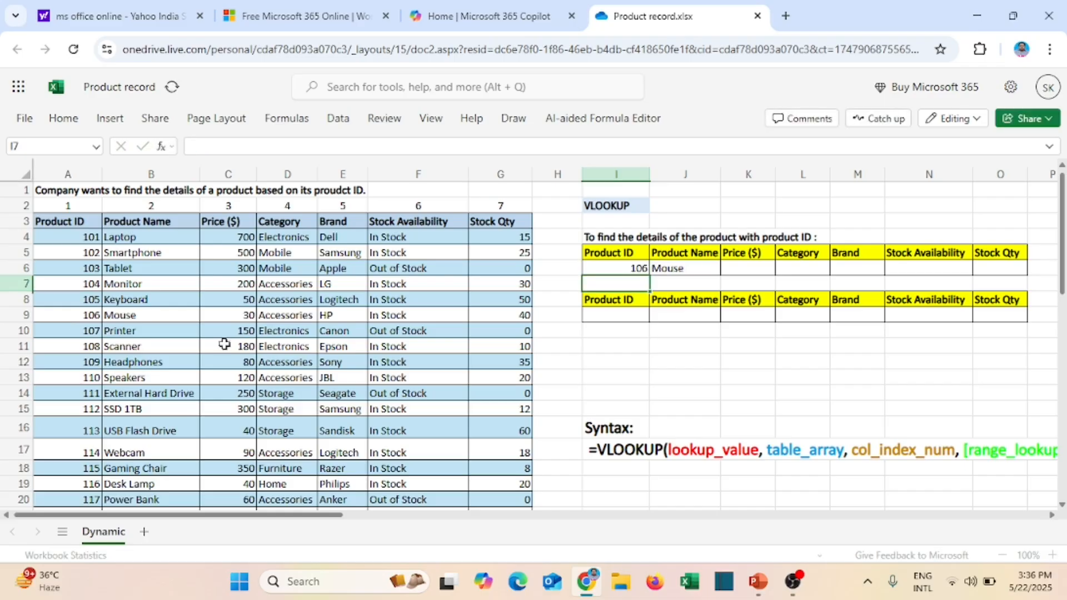
click(678, 269)
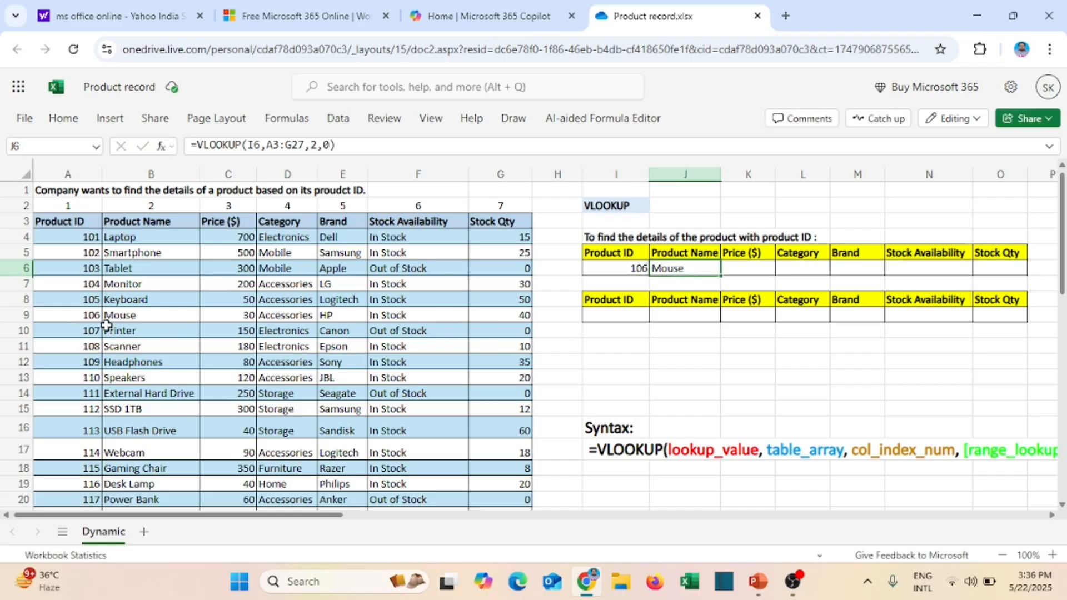
Step: Copy the Gaming Console record from L38:R38 into the first empty row beneath the product table, starting at A28
click(147, 316)
click(679, 269)
scroll(419, 378, down, 5)
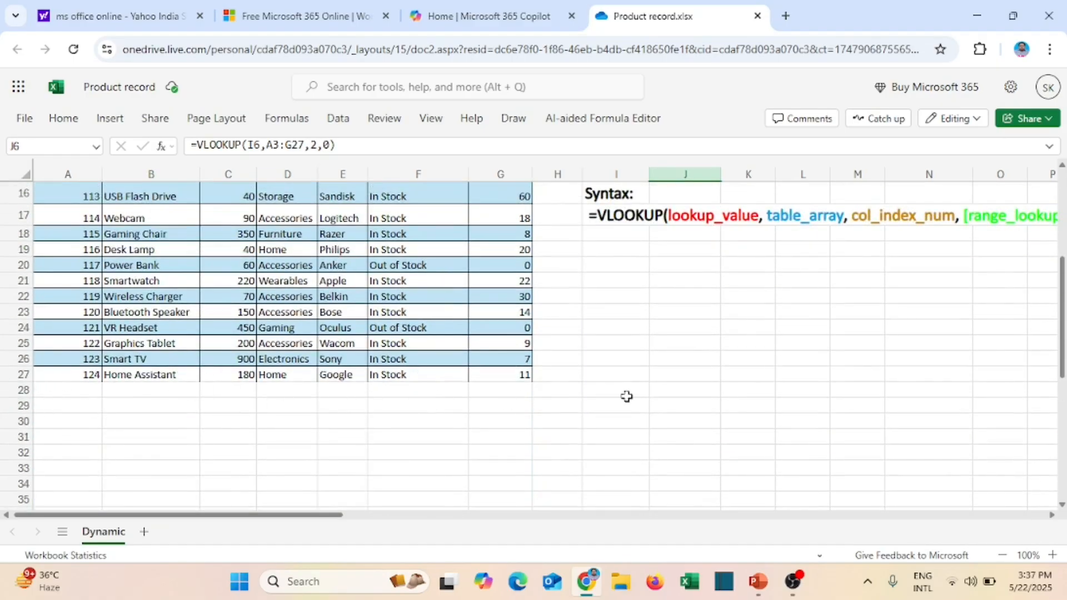
scroll(627, 396, down, 5)
drag(806, 312, 454, 310)
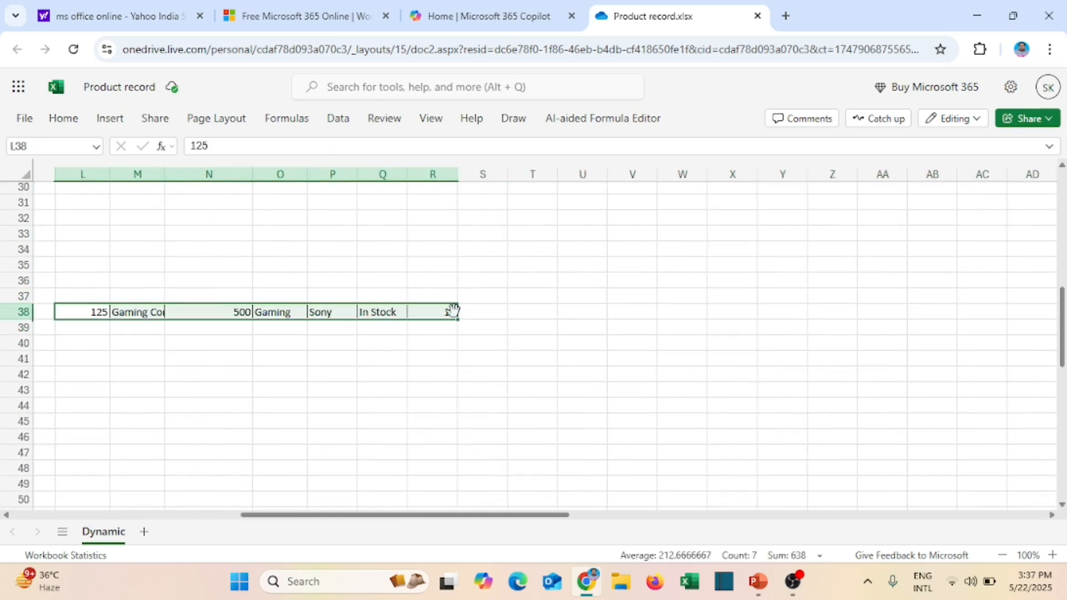
key(ctrl+c)
click(83, 390)
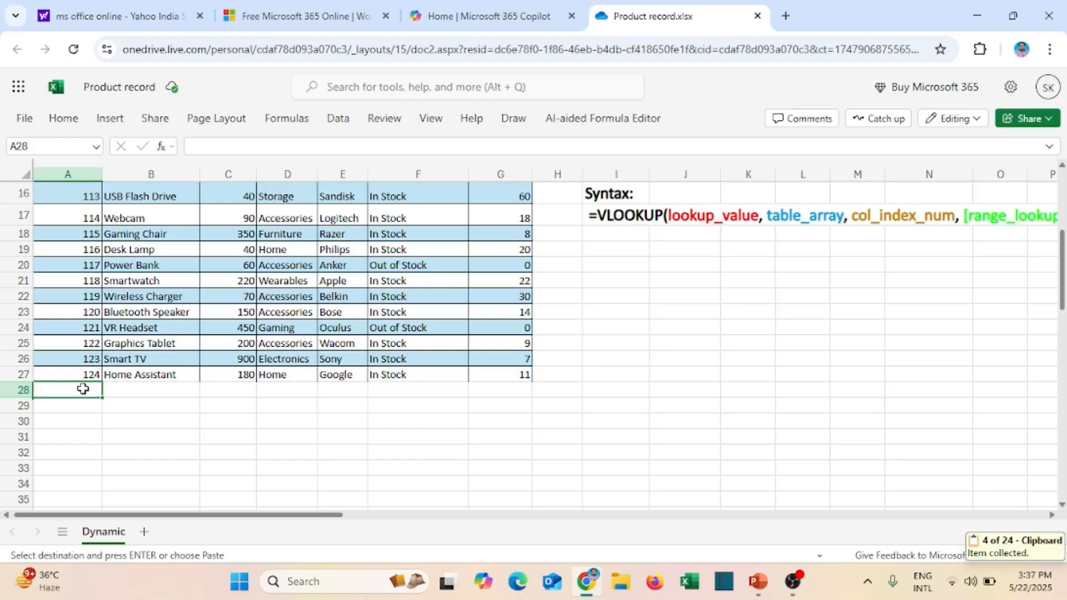
key(ctrl+v)
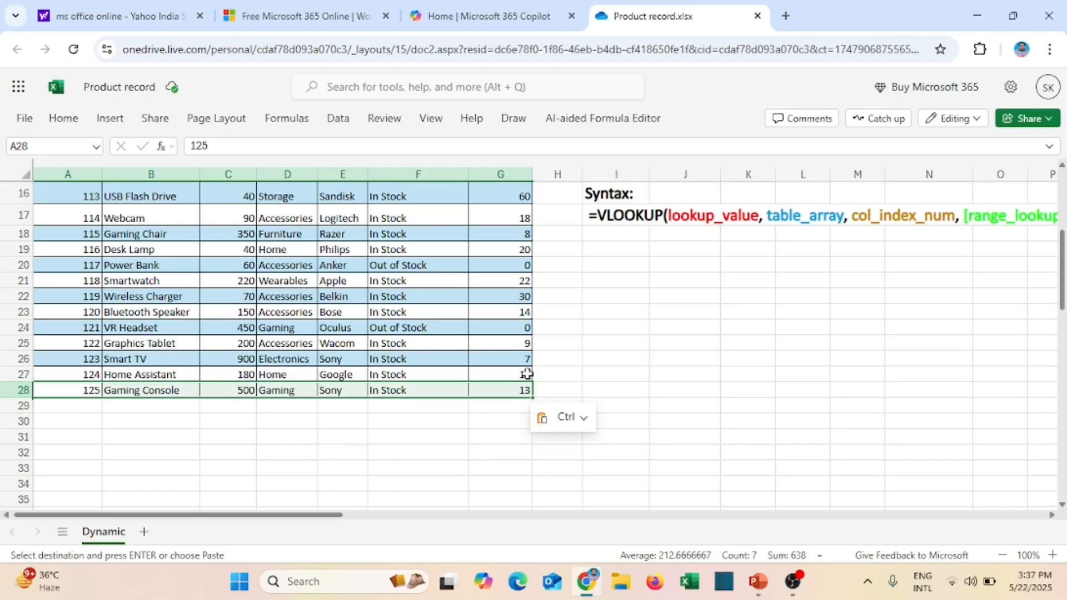
Step: Set the product ID in I6 to 125
scroll(528, 373, up, 4)
click(599, 279)
click(600, 271)
text(12)
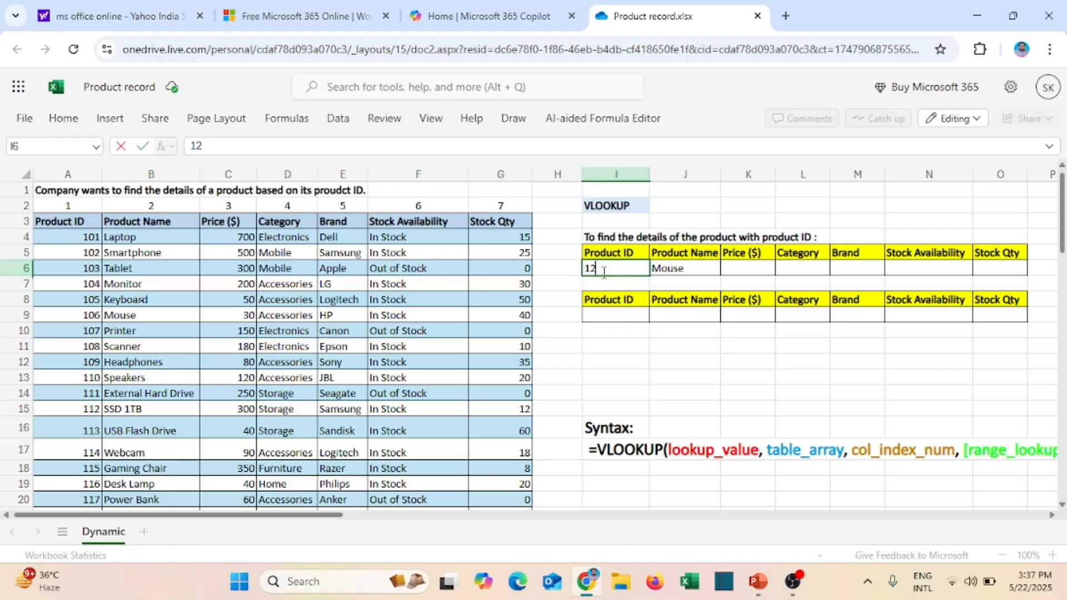
text(5)
key(Return)
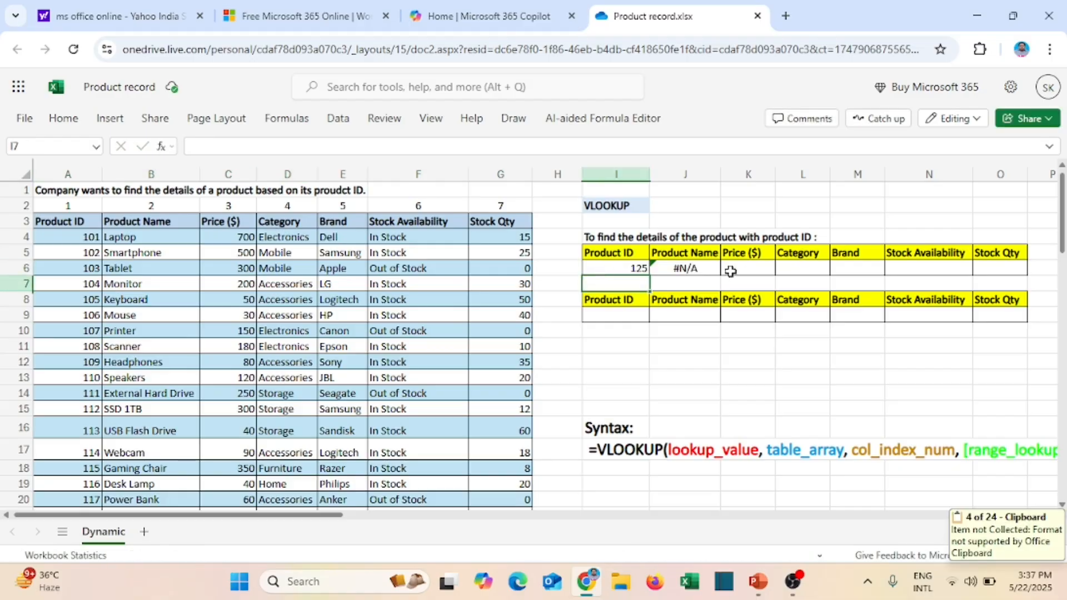
Step: Compare the table range in the J6 formula with the last rows of the product table
click(706, 270)
scroll(286, 412, down, 4)
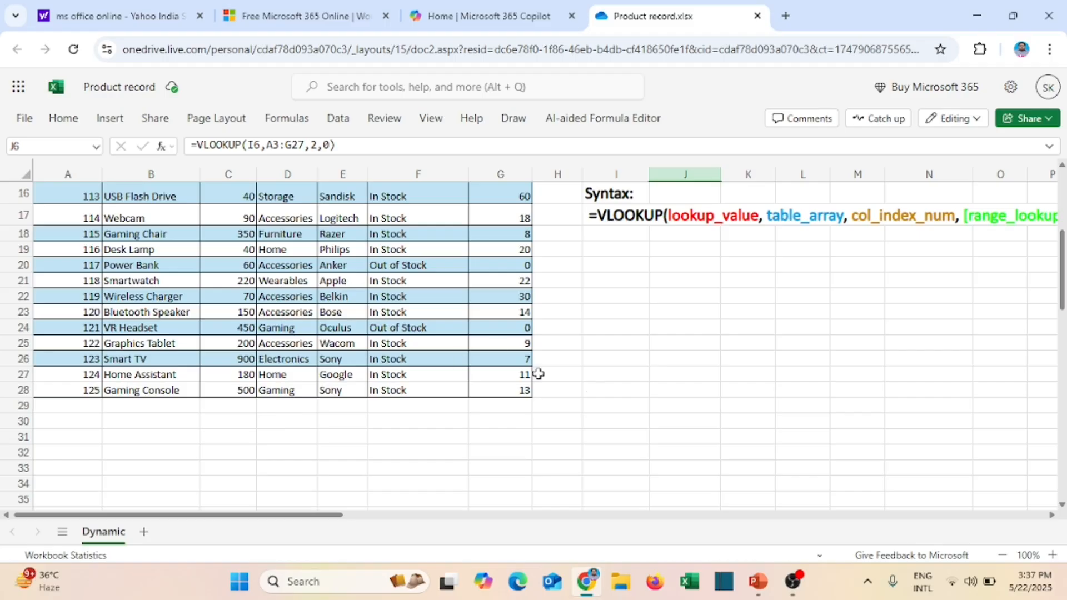
scroll(538, 374, up, 4)
Step: Set the product ID in I6 to 105, fill the J6 formula across to O6 and inspect the copied formulas in K6:M6
click(627, 273)
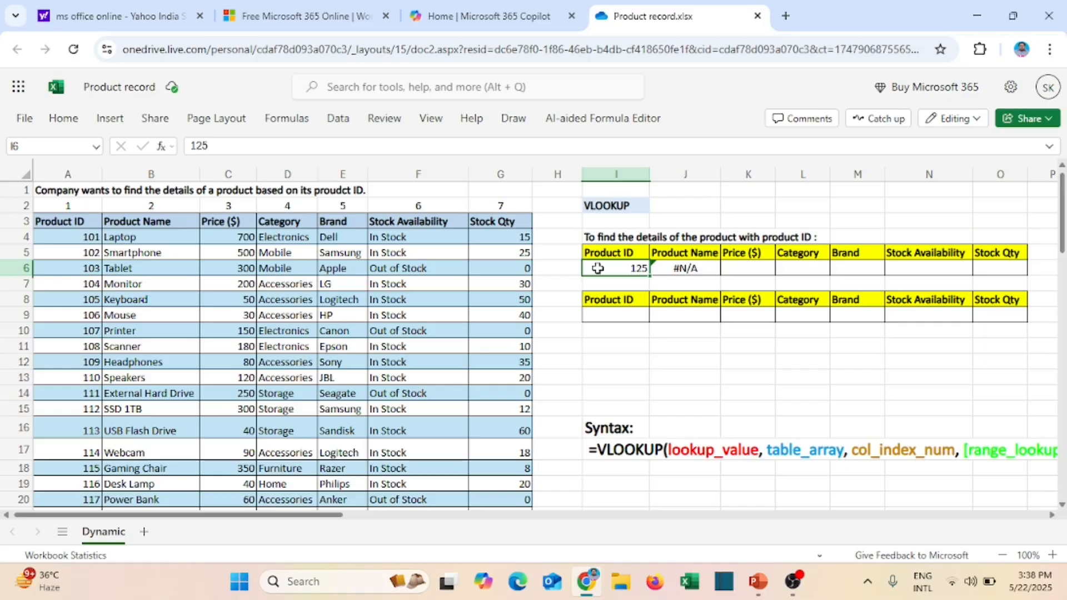
text(105)
key(Return)
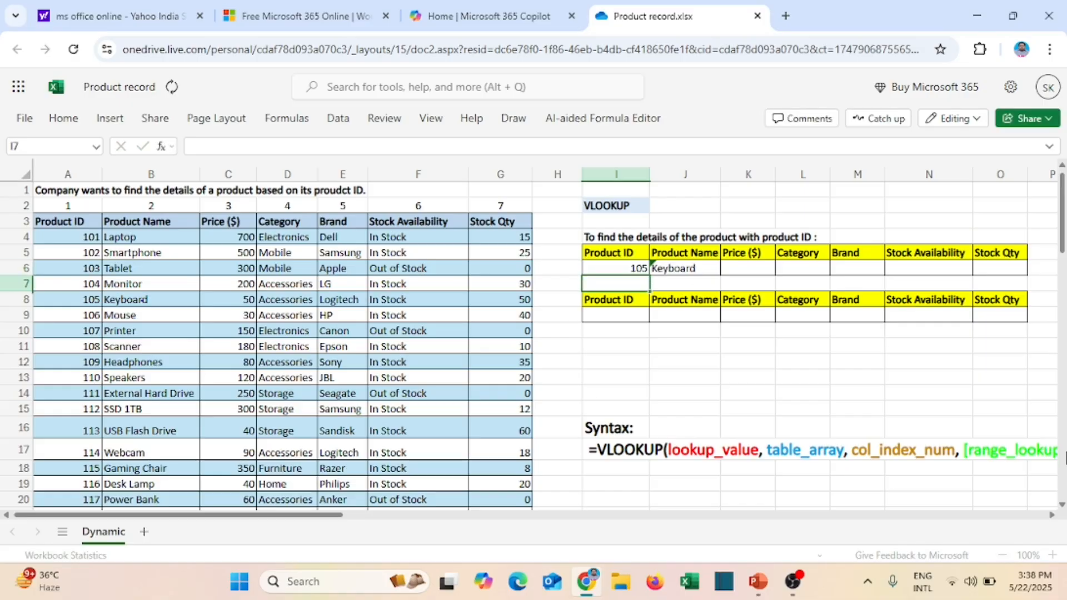
click(685, 265)
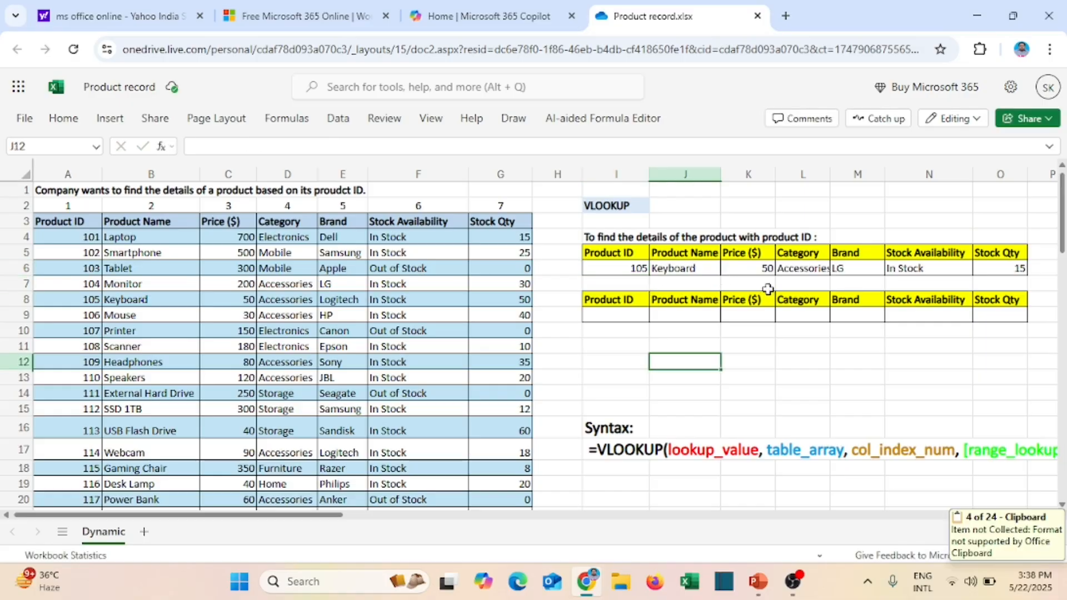
click(750, 269)
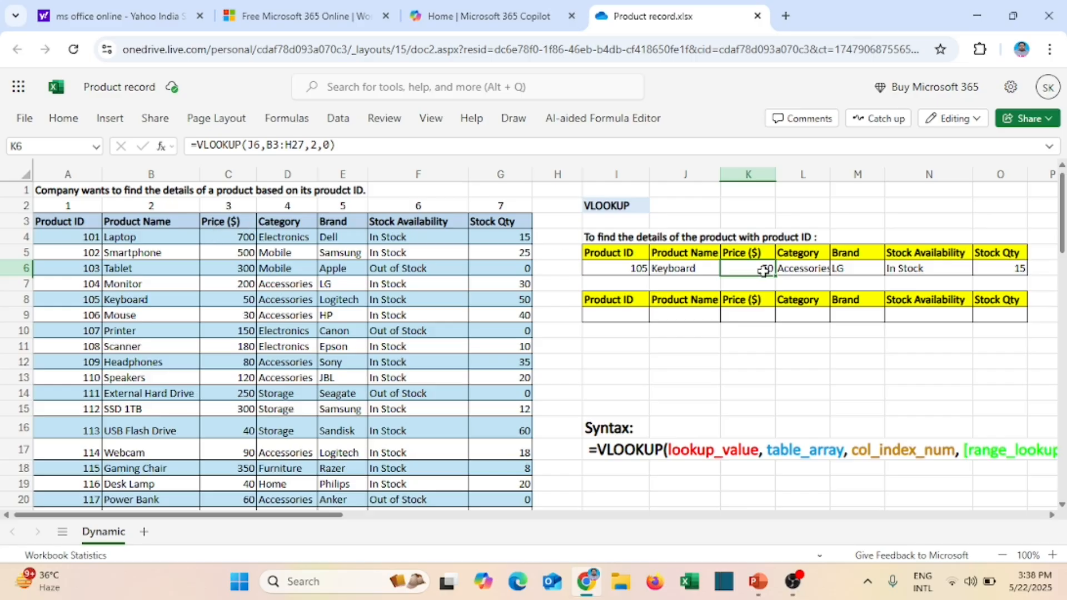
click(819, 269)
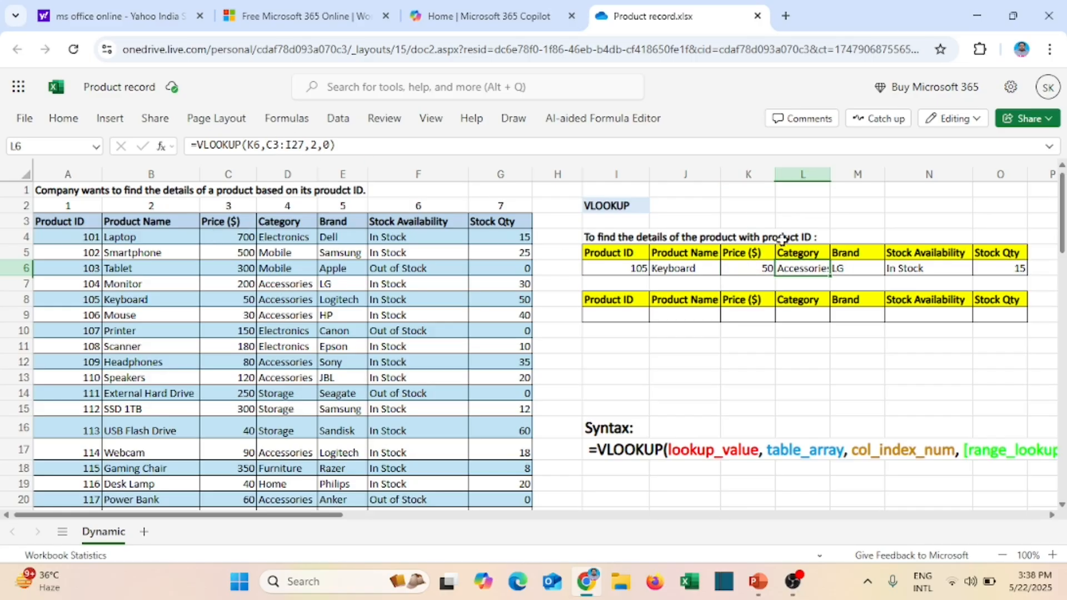
click(793, 255)
click(812, 269)
click(841, 273)
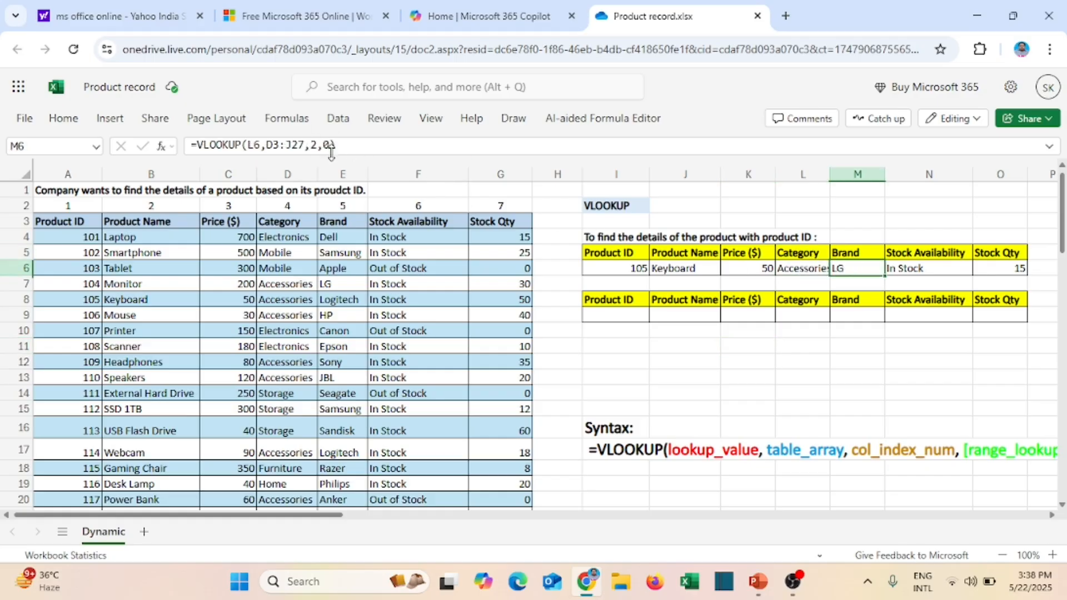
Step: Review the column index numbers in row 2 above the Price to Stock Qty headers
click(225, 202)
click(287, 222)
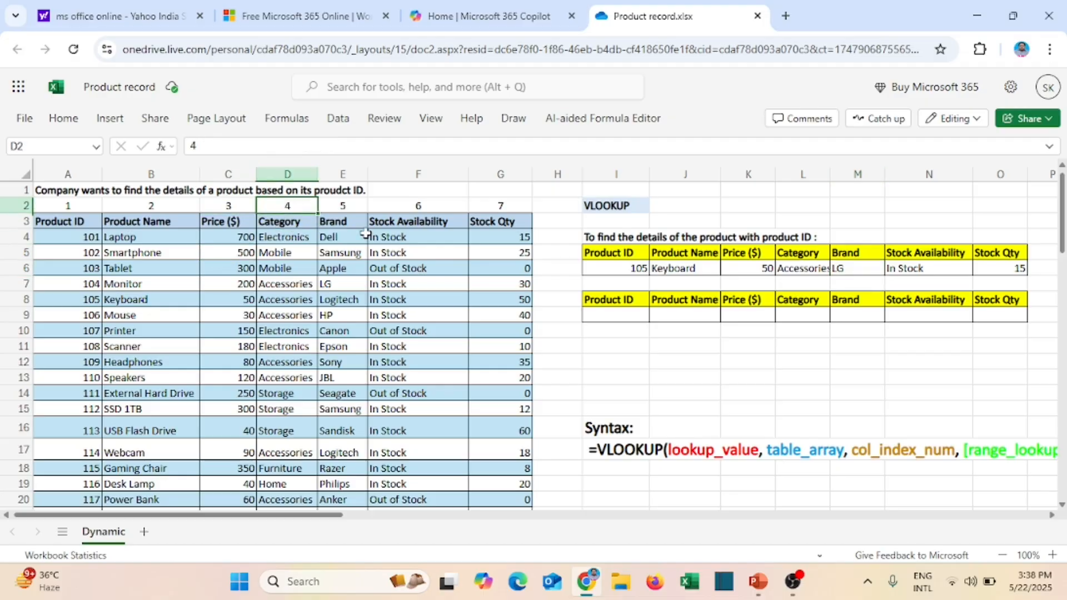
click(344, 203)
click(423, 223)
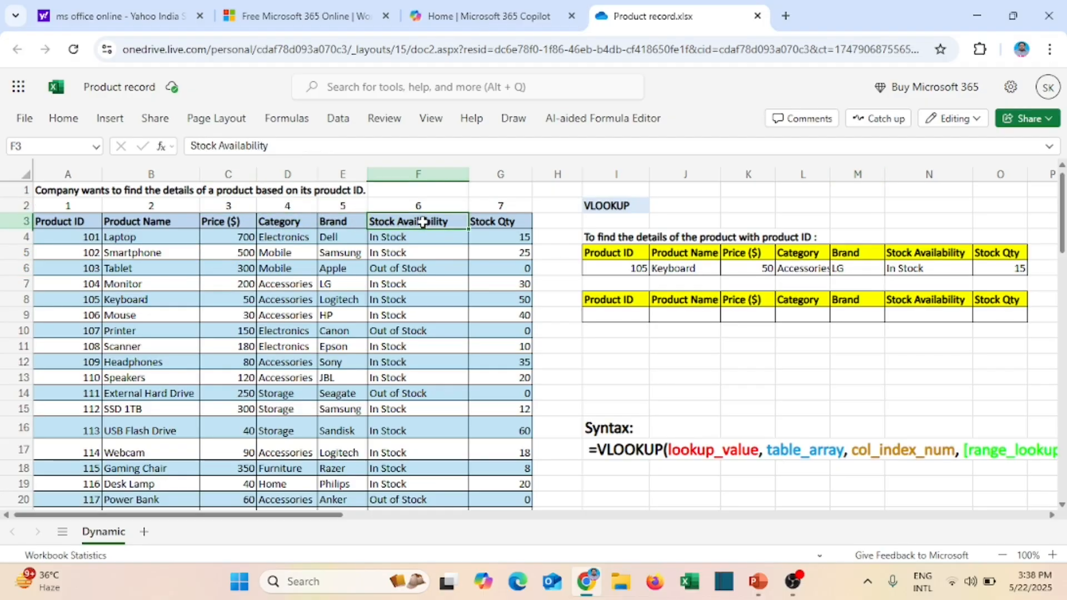
click(422, 205)
click(494, 228)
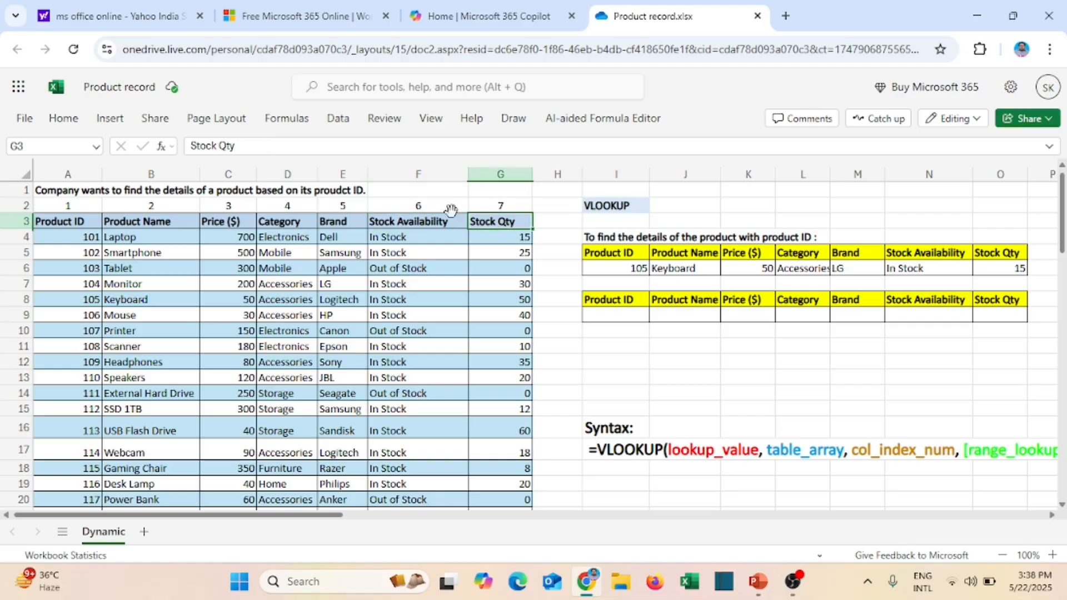
click(488, 208)
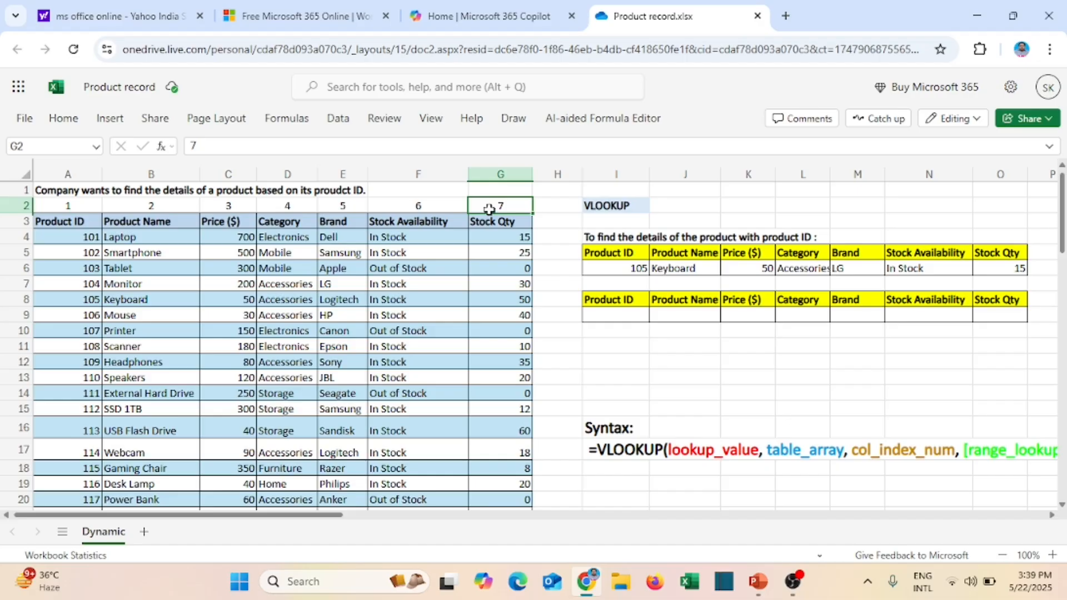
Step: Set the product ID in I6 to 126 and check the lookup results in J6:O6
click(621, 270)
scroll(624, 353, down, 3)
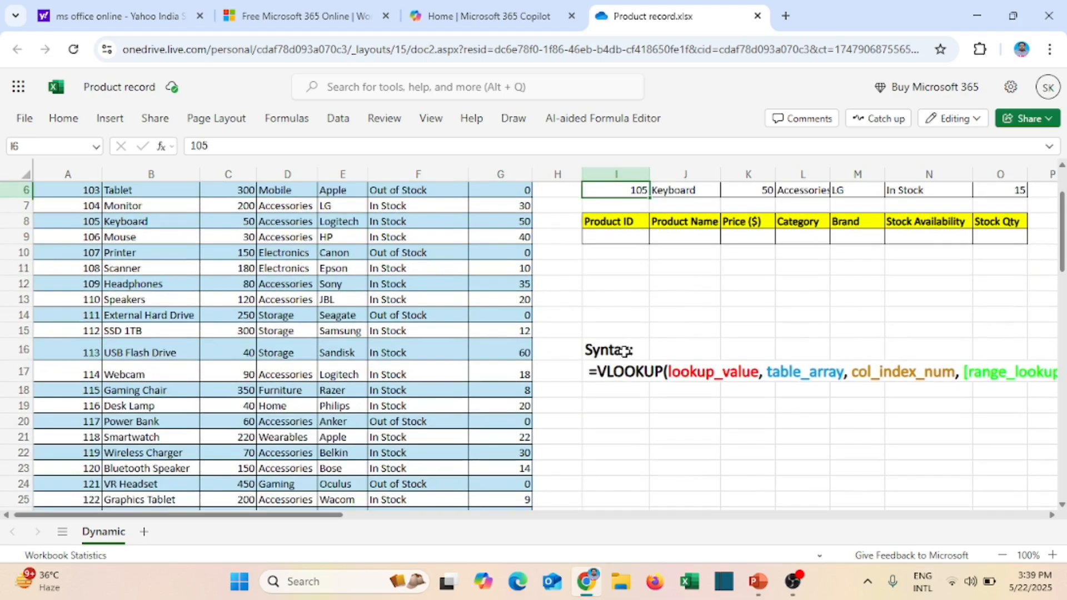
scroll(624, 353, up, 3)
scroll(633, 359, down, 5)
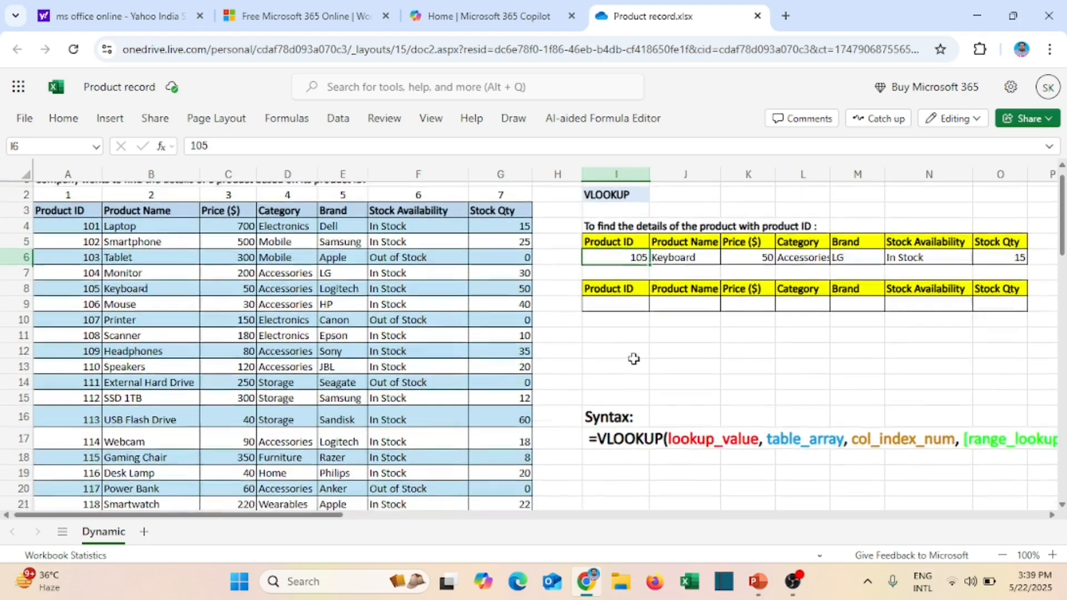
scroll(422, 410, up, 5)
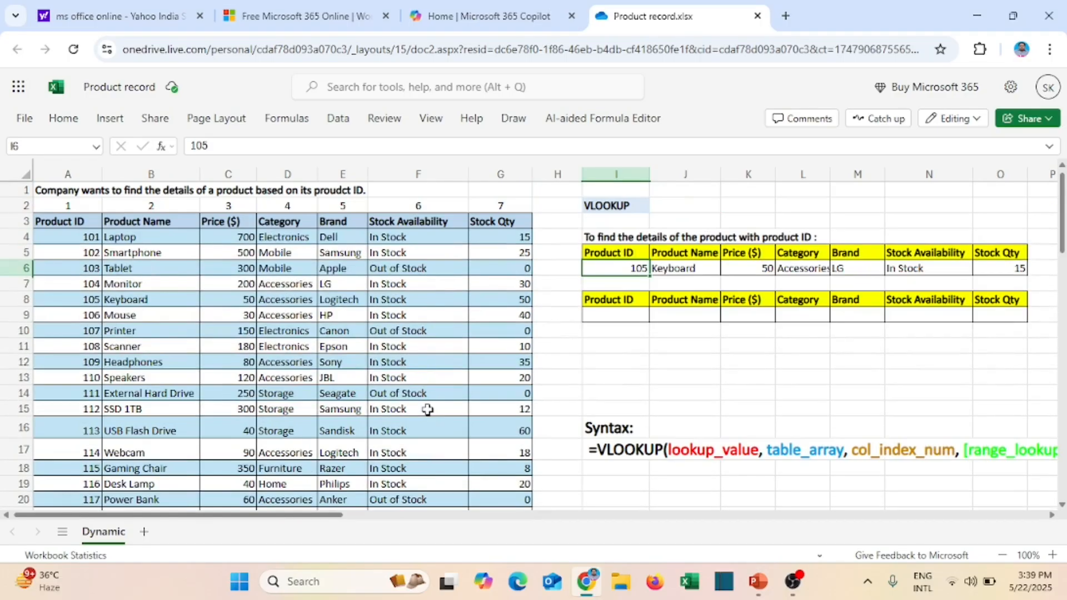
text(126)
key(Return)
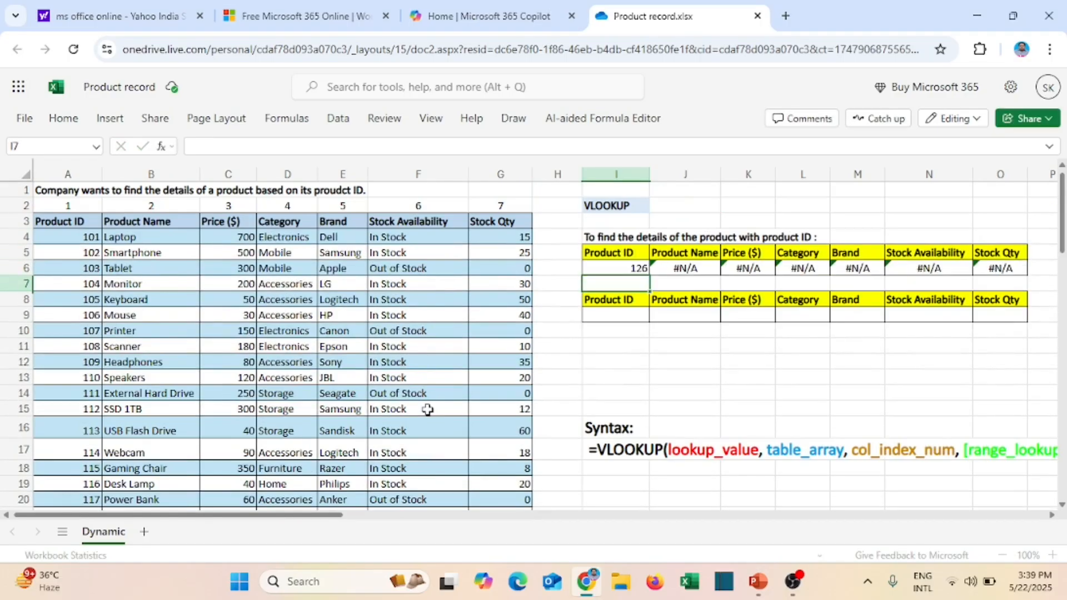
drag(683, 268, 1008, 269)
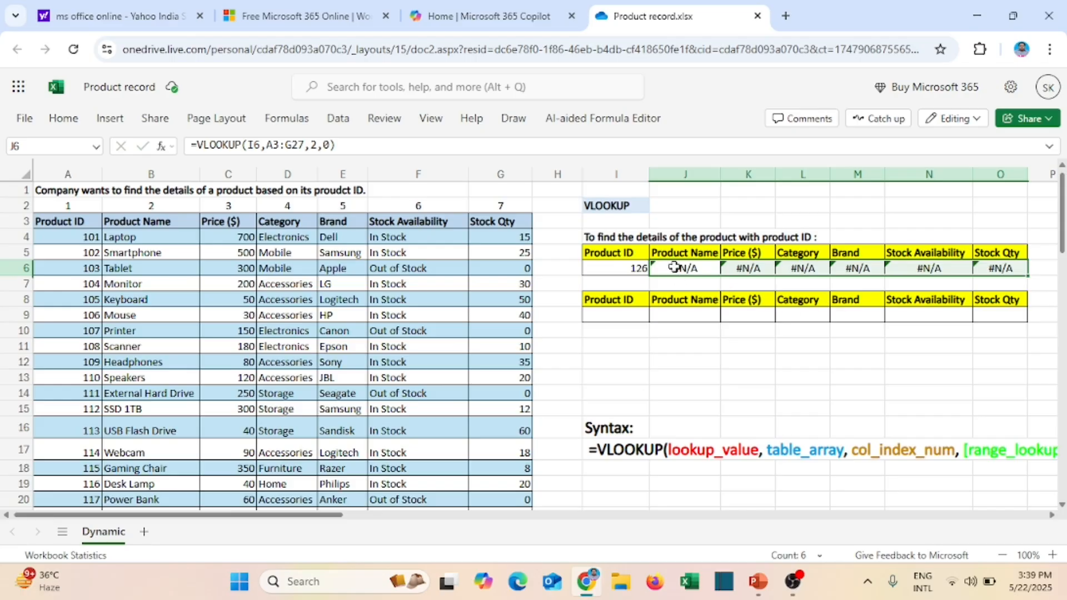
click(693, 358)
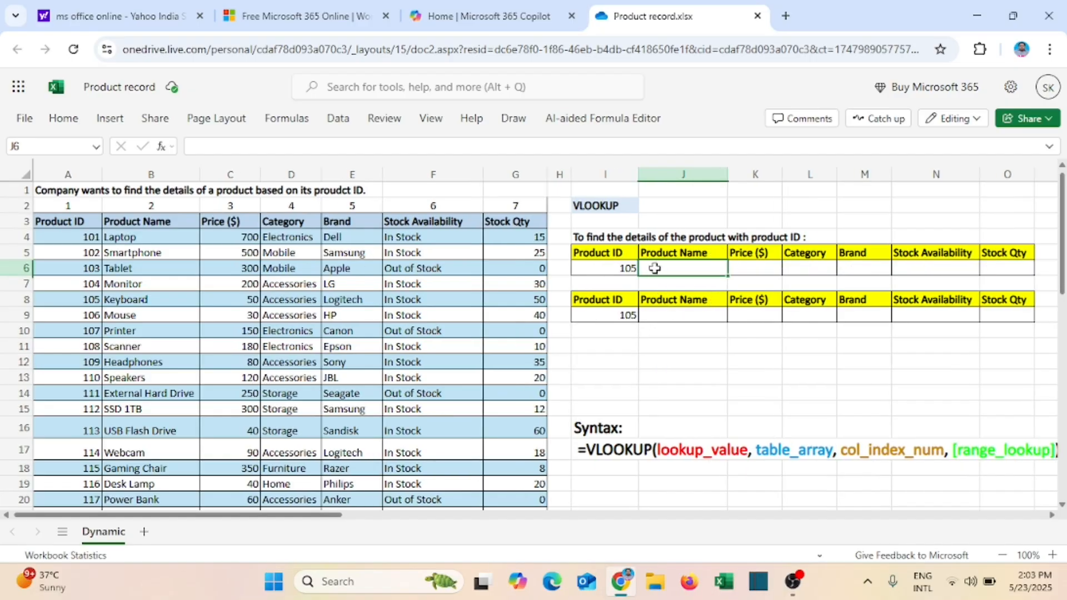
Step: Review the empty result cells J6:O6 and the product table they should draw from
drag(654, 267, 989, 270)
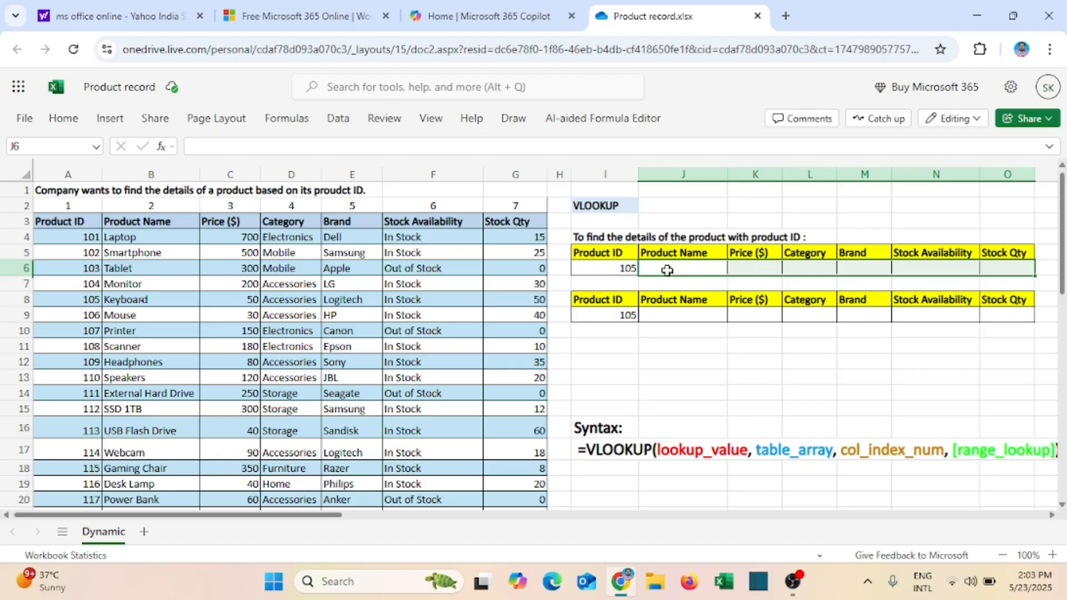
scroll(84, 261, down, 1)
scroll(62, 234, up, 1)
drag(56, 221, 517, 453)
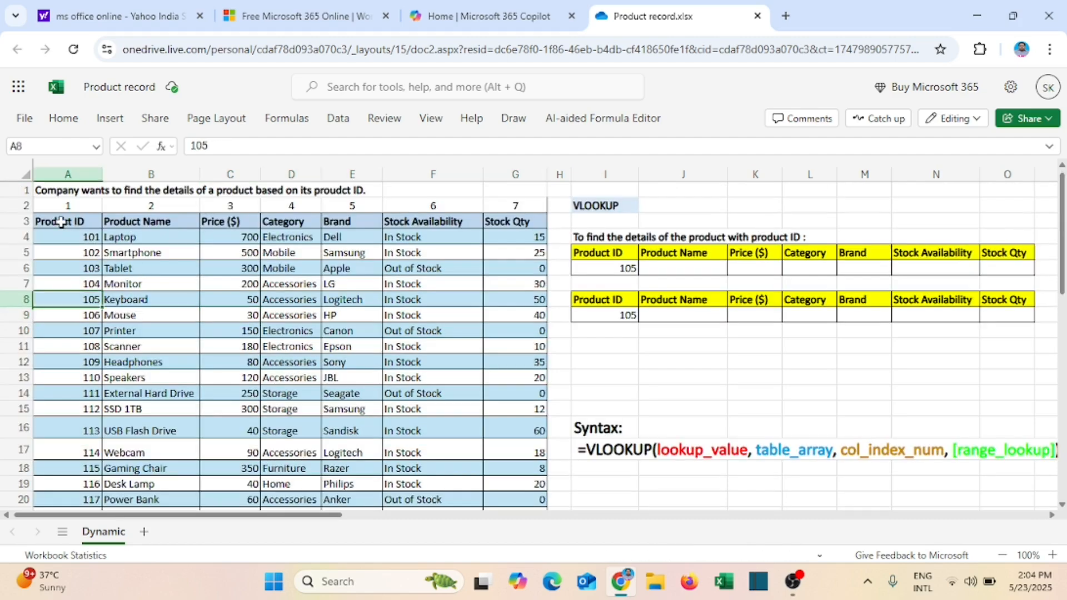
Step: Format the product range A3:G27 as a table using the blue Light style with a solid header row
click(61, 221)
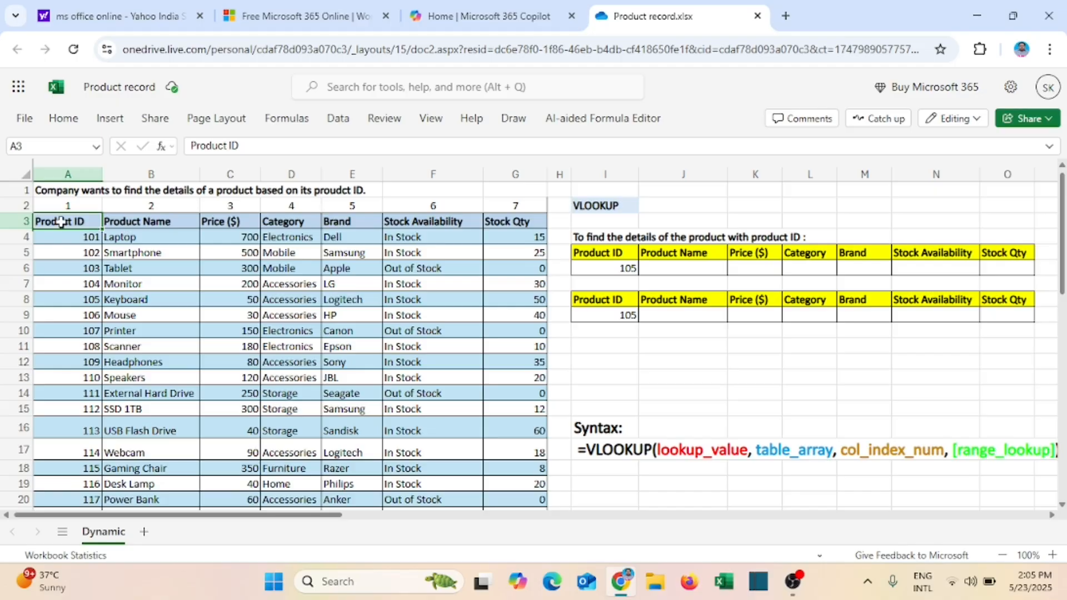
key(ctrl+shift+Right)
key(ctrl+shift+Down)
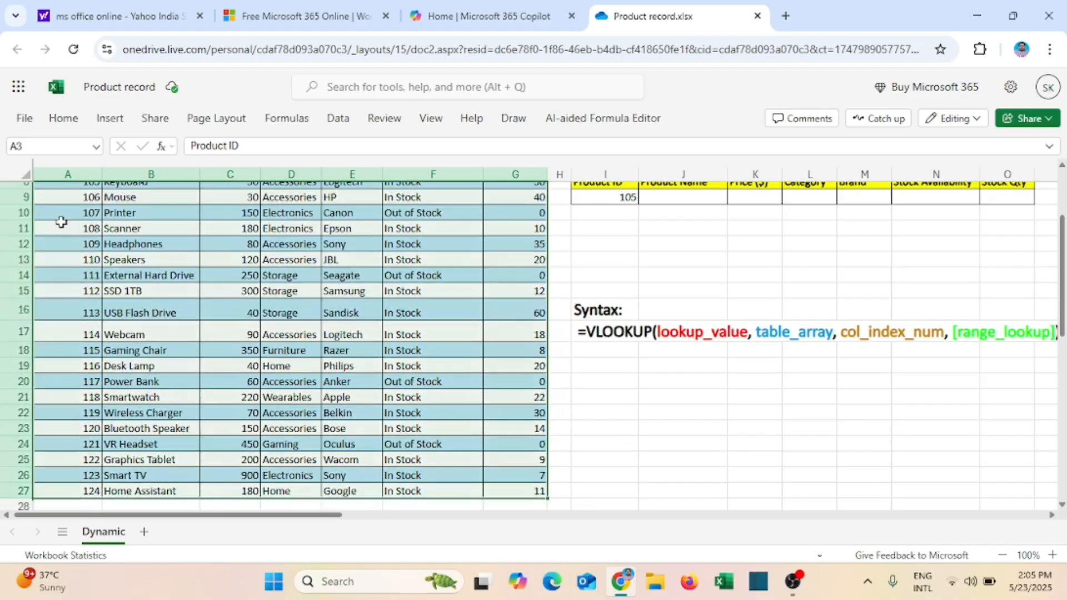
scroll(162, 317, up, 3)
scroll(96, 287, down, 5)
scroll(67, 292, up, 5)
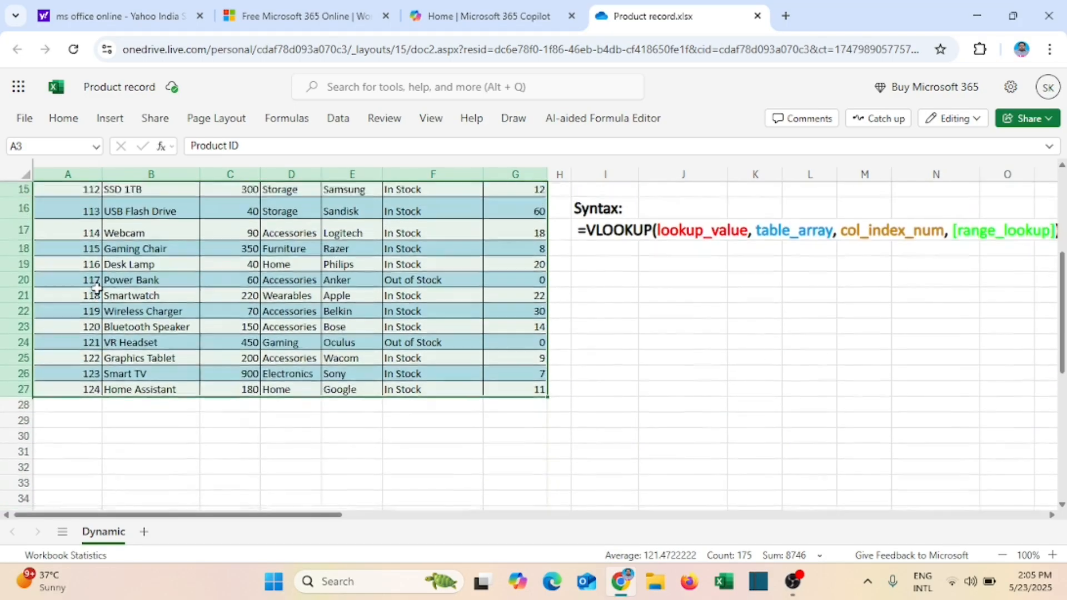
scroll(409, 416, down, 3)
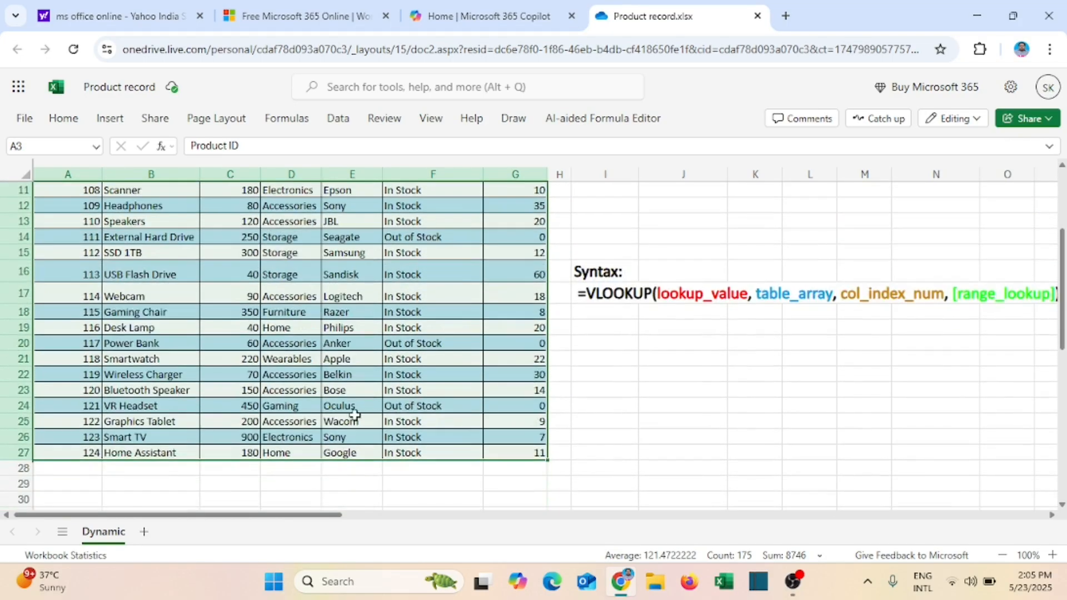
scroll(452, 419, up, 3)
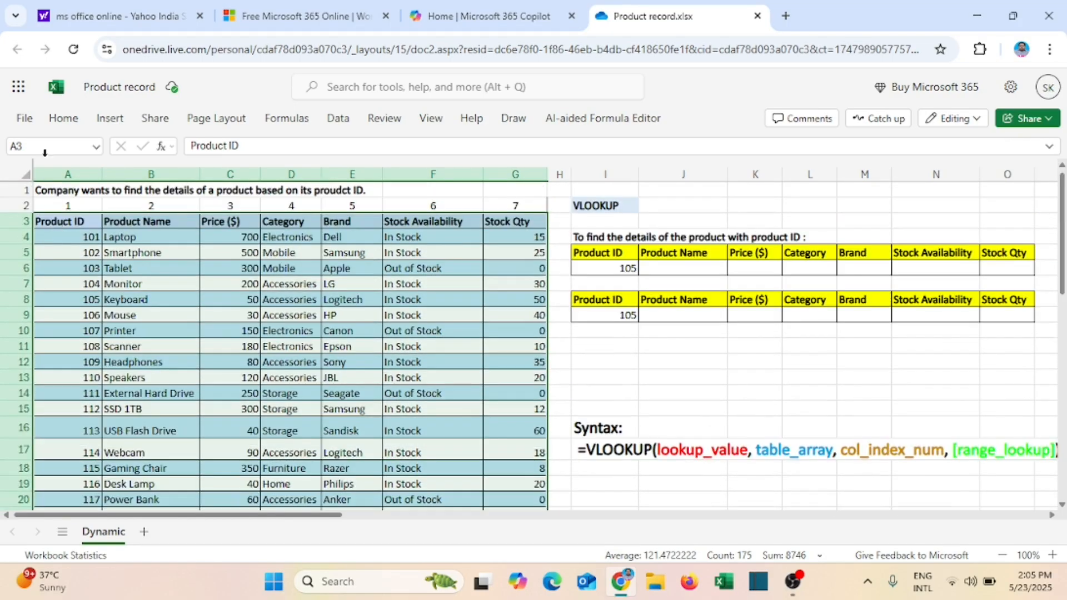
click(65, 119)
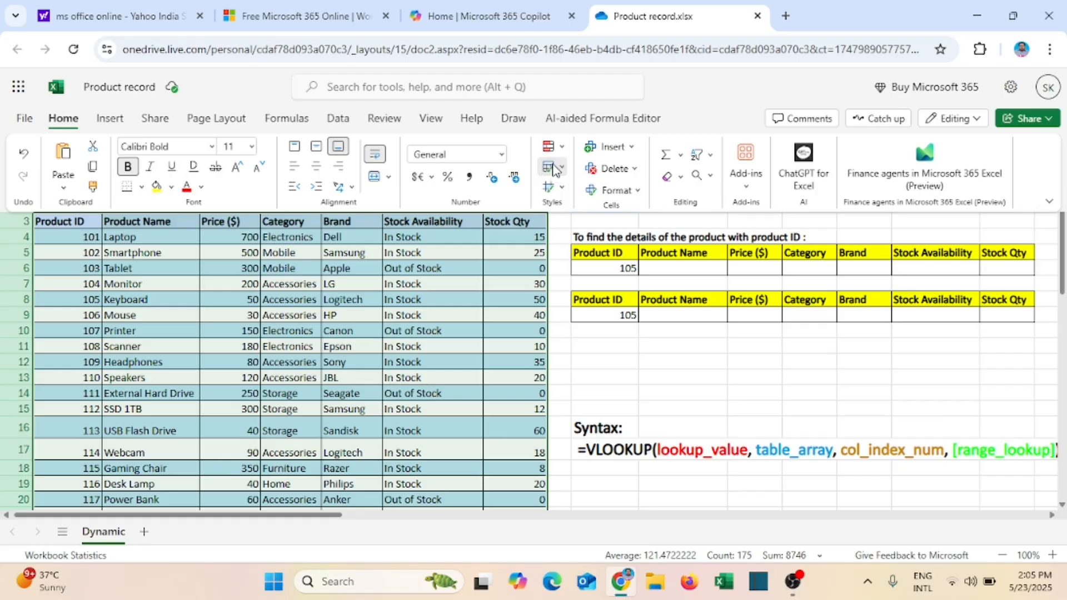
click(554, 170)
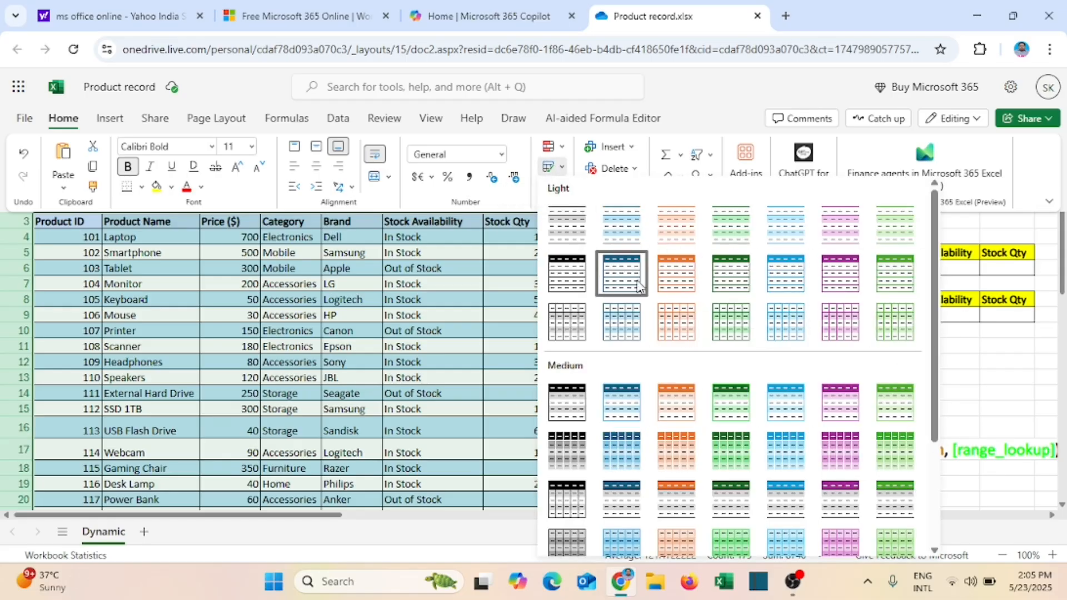
click(627, 280)
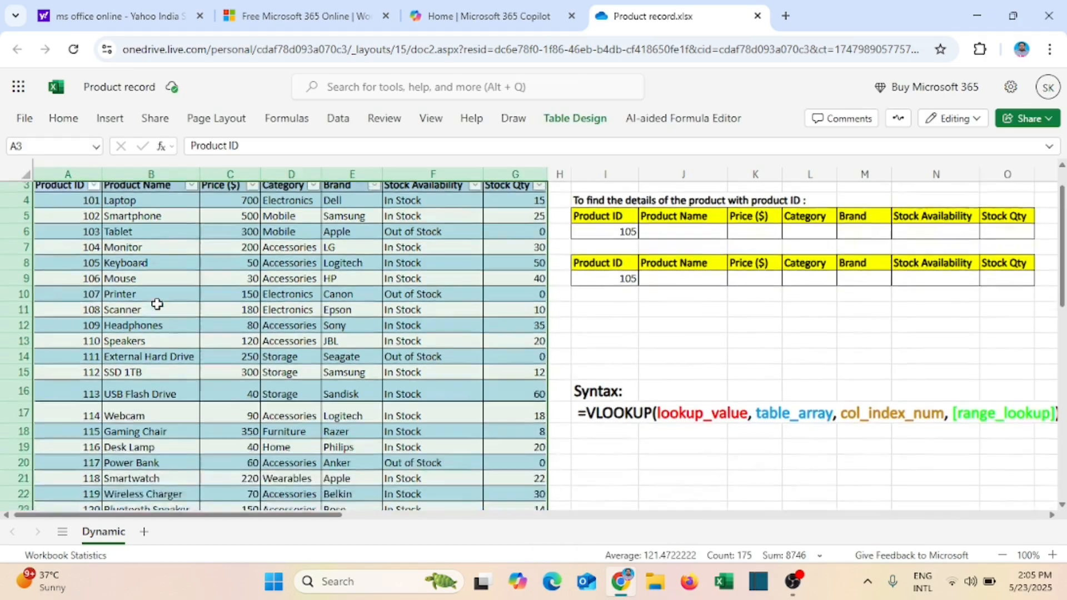
Step: Review the formatted product table and open the filter options of the Product ID column
scroll(158, 304, down, 6)
scroll(157, 304, up, 7)
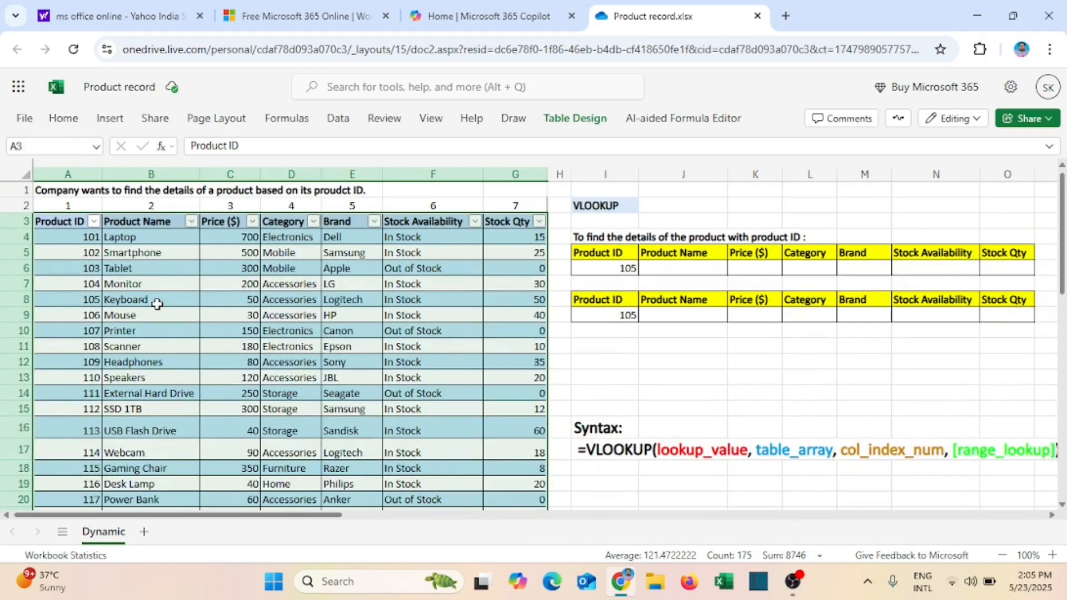
click(94, 222)
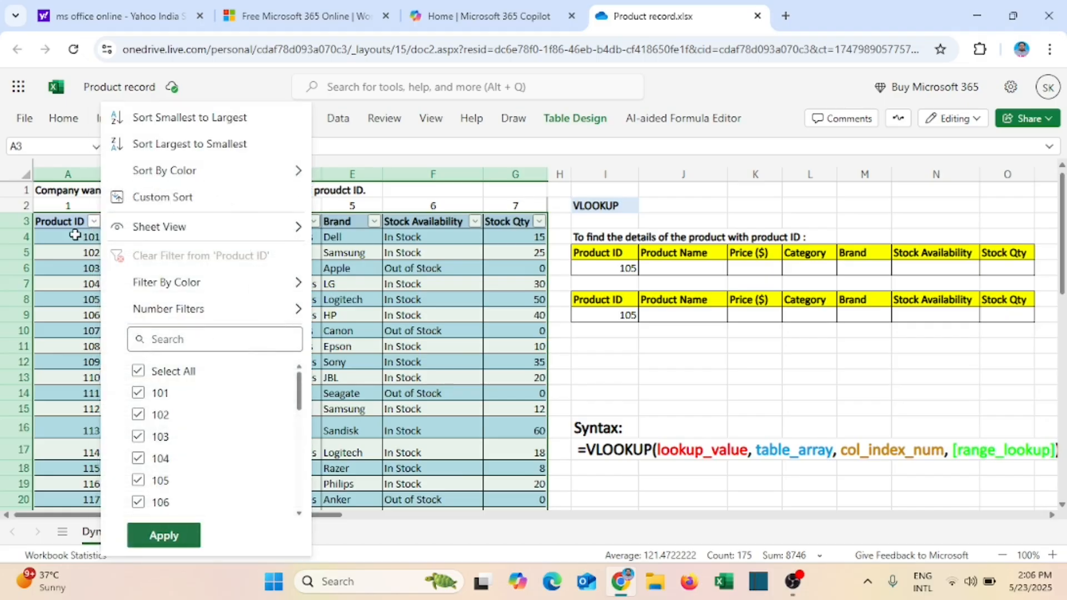
Step: Close the filter options and compare the empty result cells J6:O6 with the column numbers in row 2 of the product table
click(81, 236)
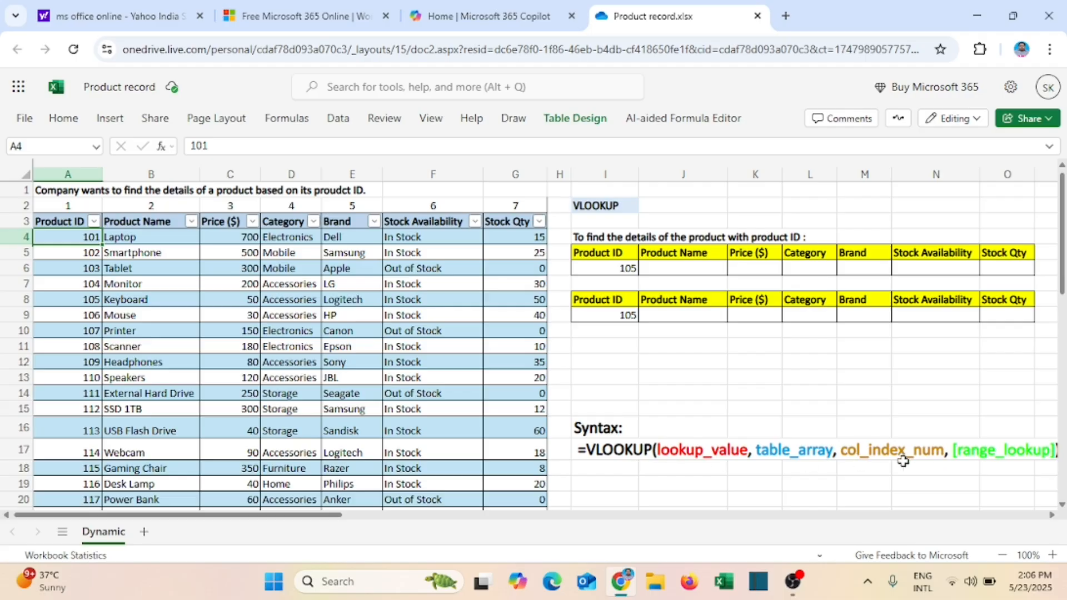
click(669, 269)
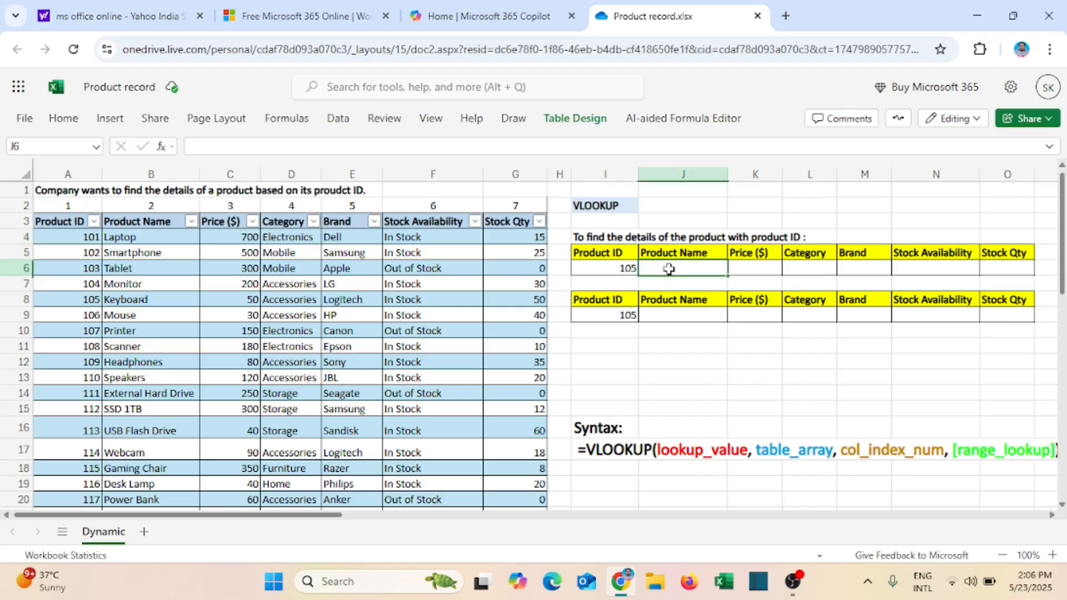
click(147, 206)
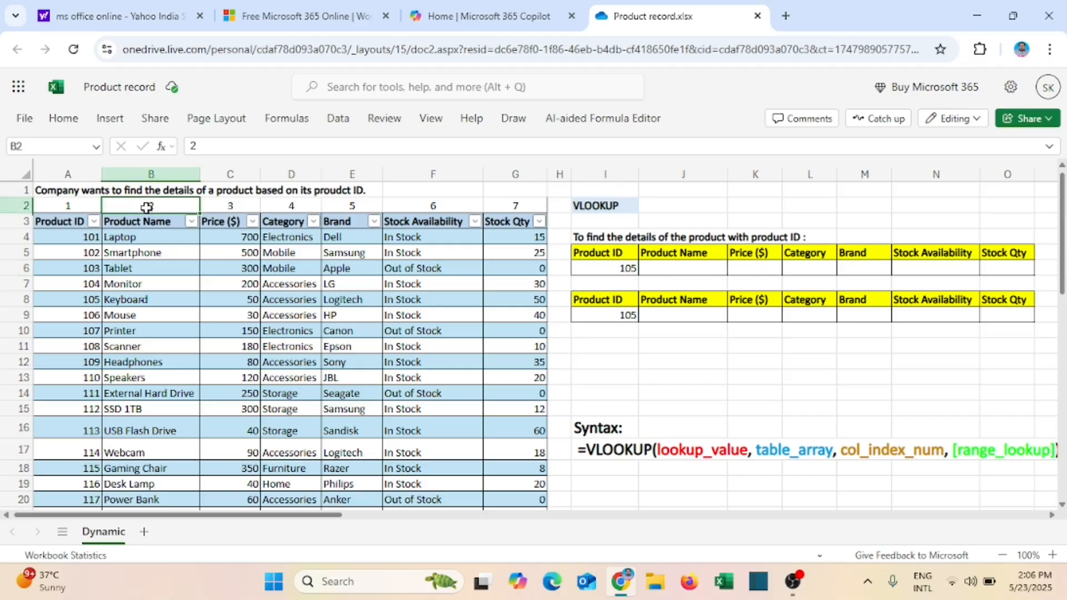
click(772, 270)
click(214, 206)
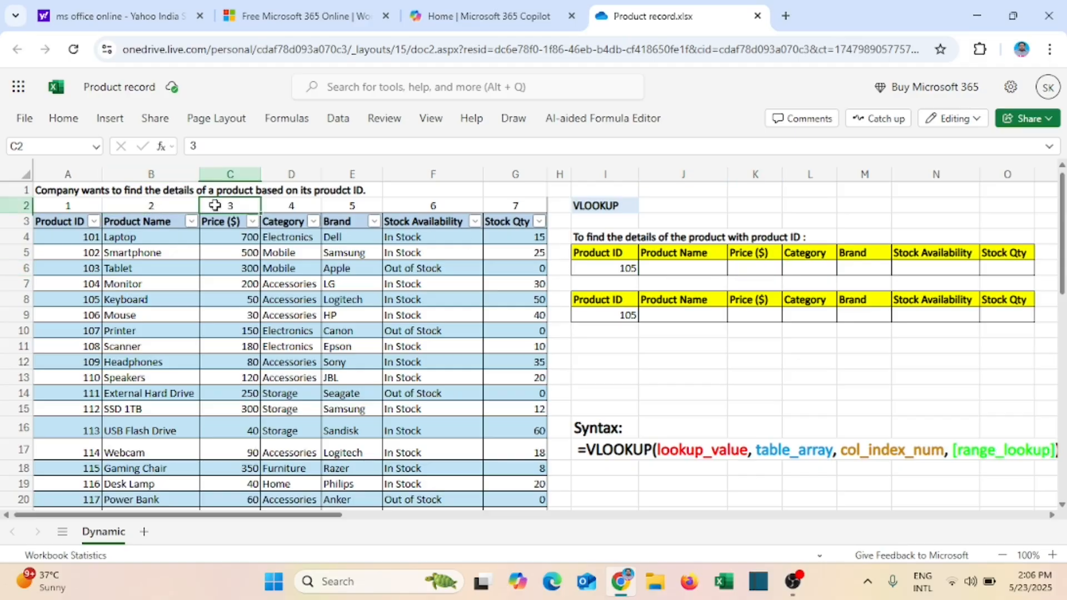
click(809, 270)
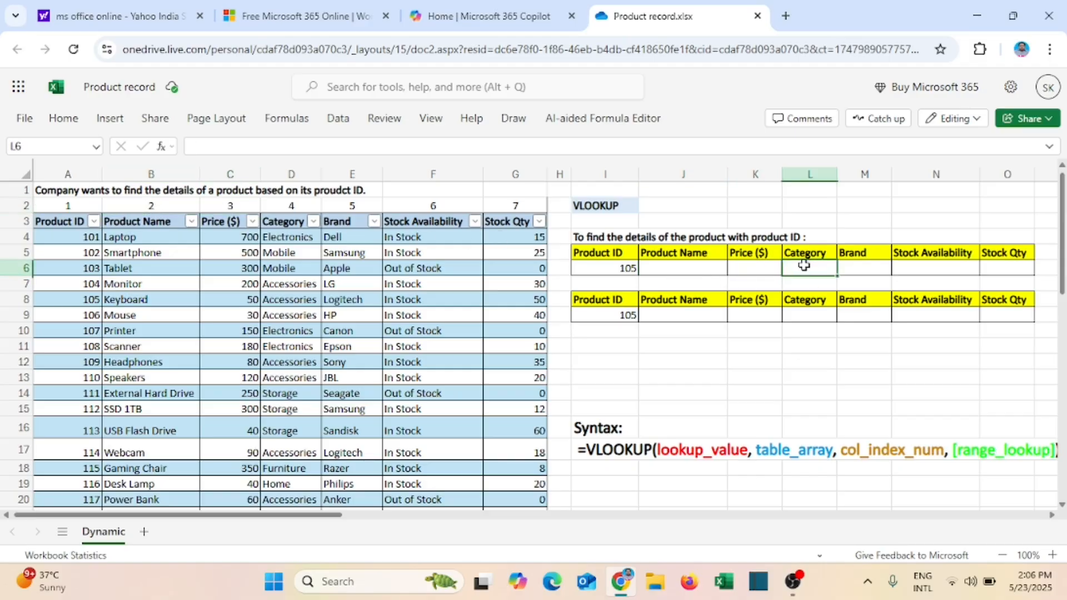
click(274, 206)
click(939, 271)
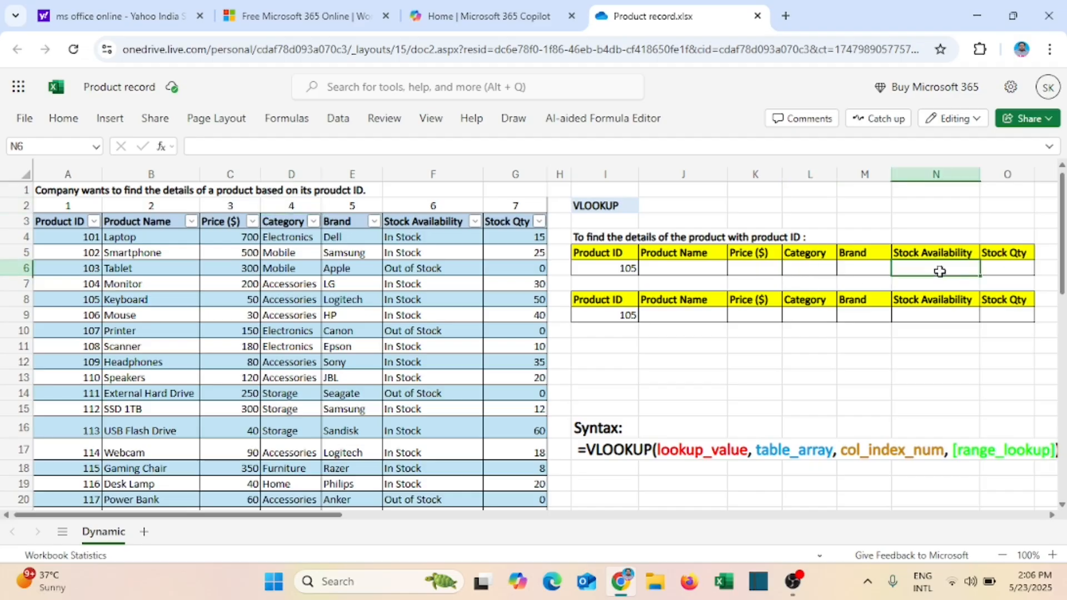
click(1017, 269)
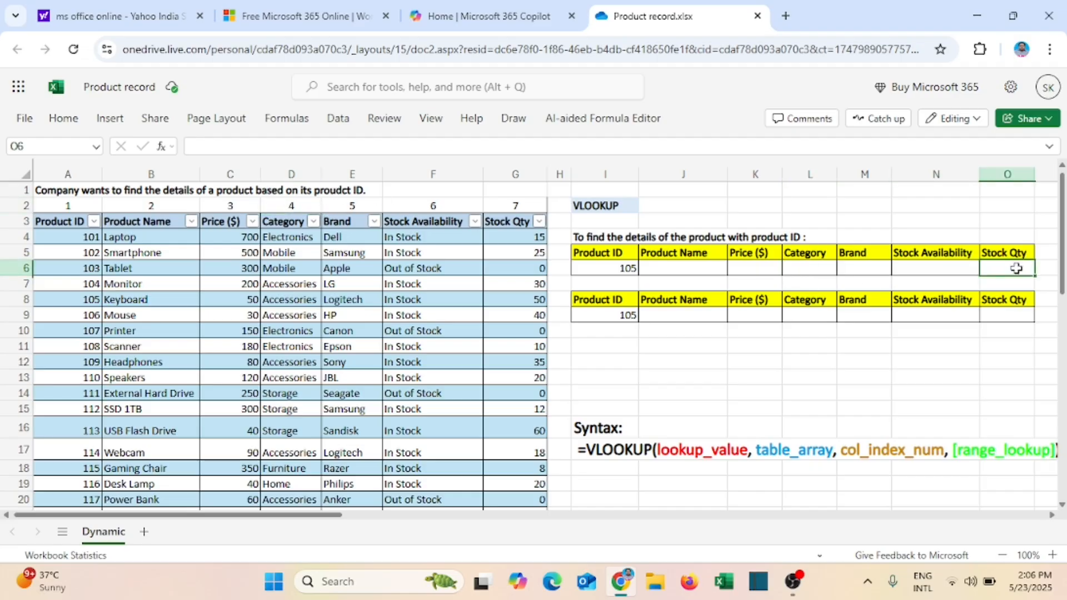
click(512, 203)
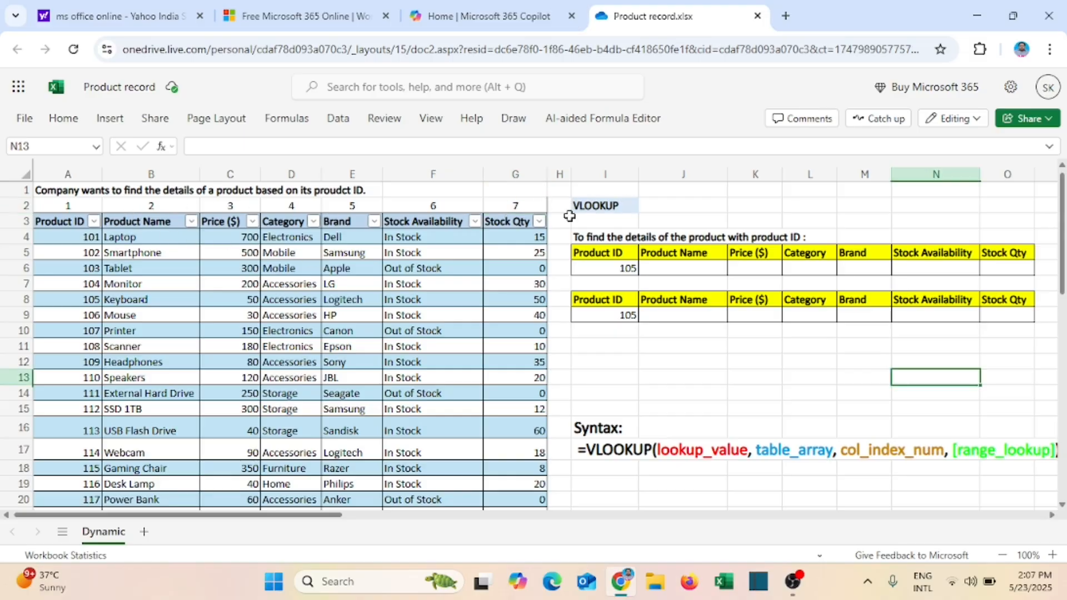
click(695, 271)
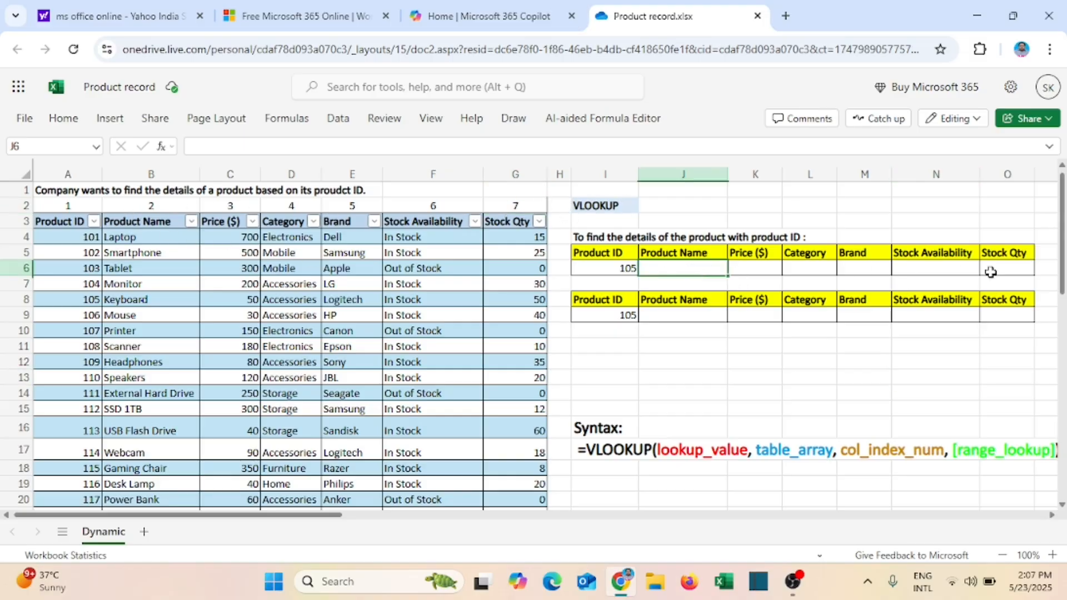
Step: Enter a MATCH formula in J12 that finds the Product Name header's position in the Table1 header row with exact match (0)
click(666, 363)
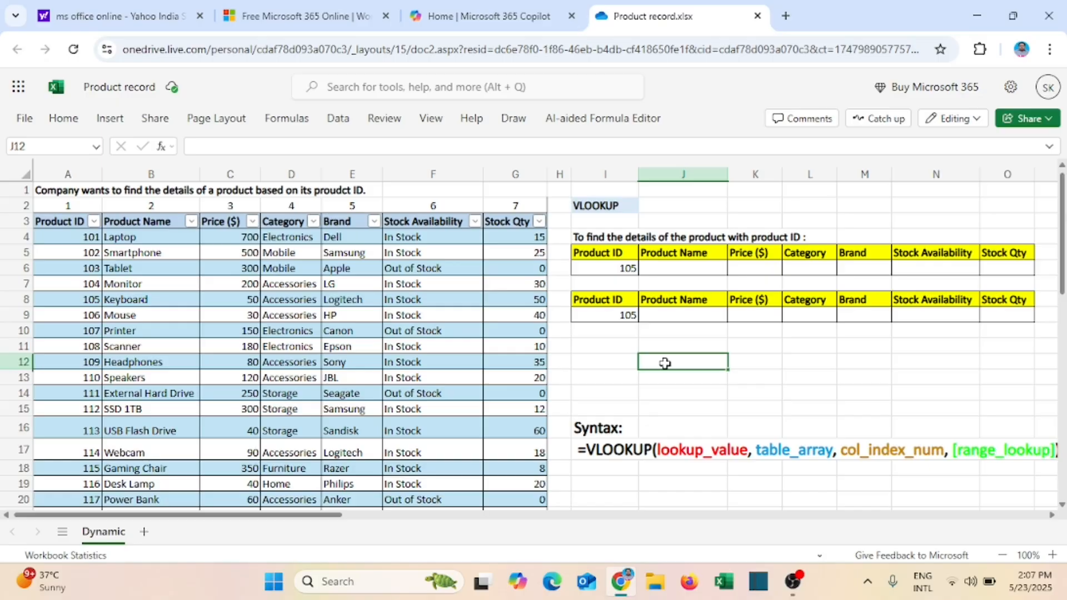
text(=mat)
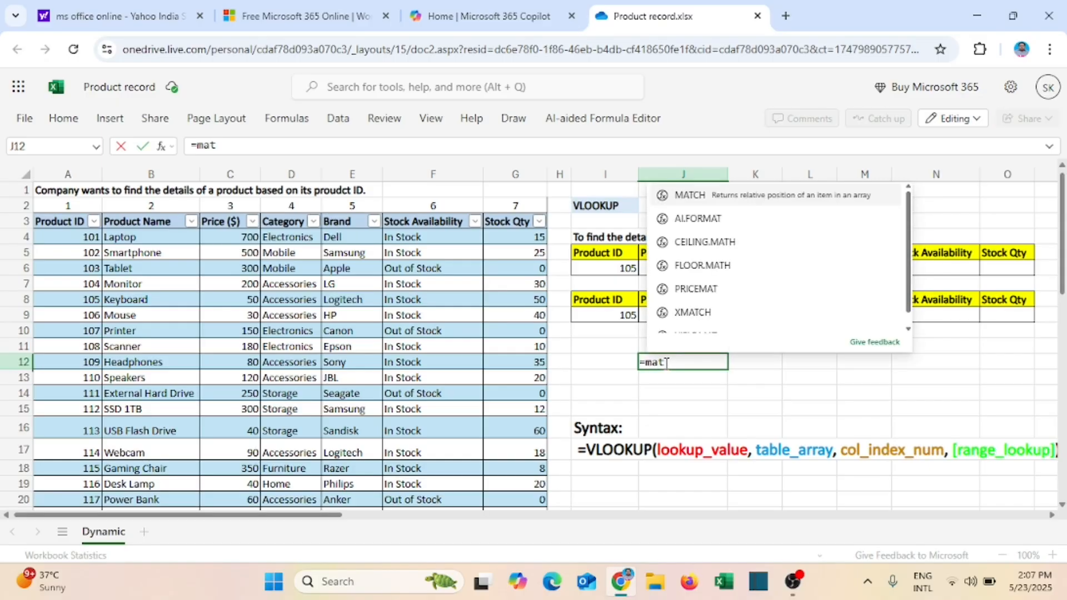
key(Tab)
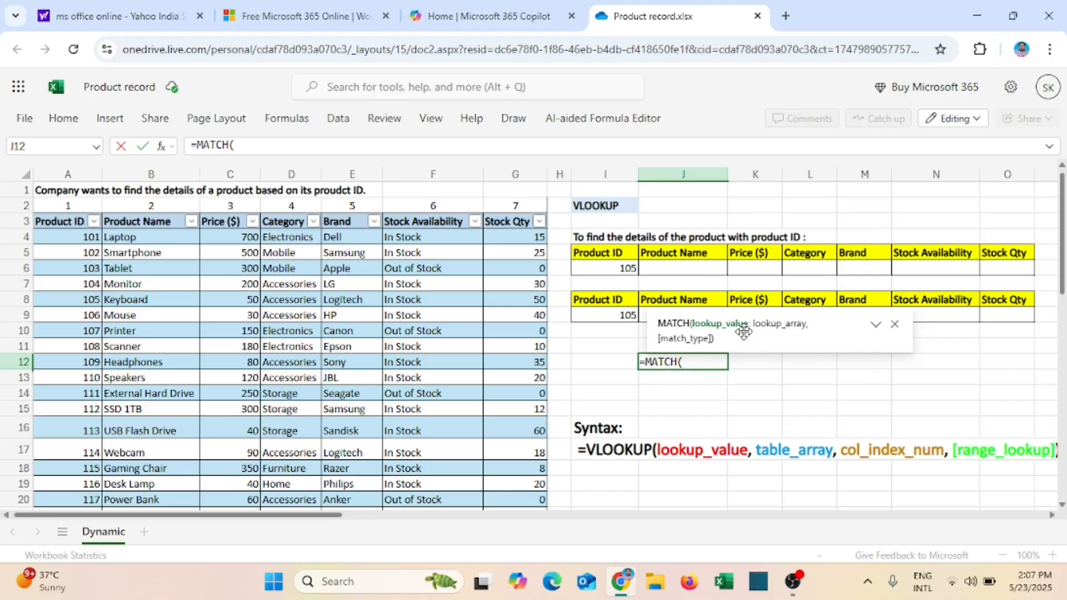
click(130, 218)
text(,)
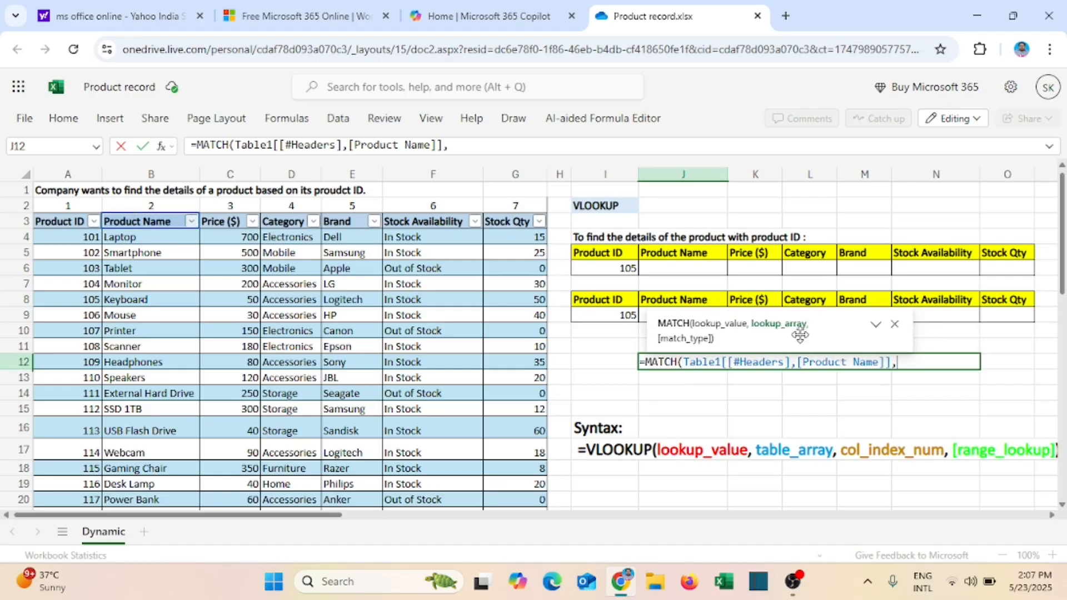
click(83, 220)
key(ctrl+shift+Right)
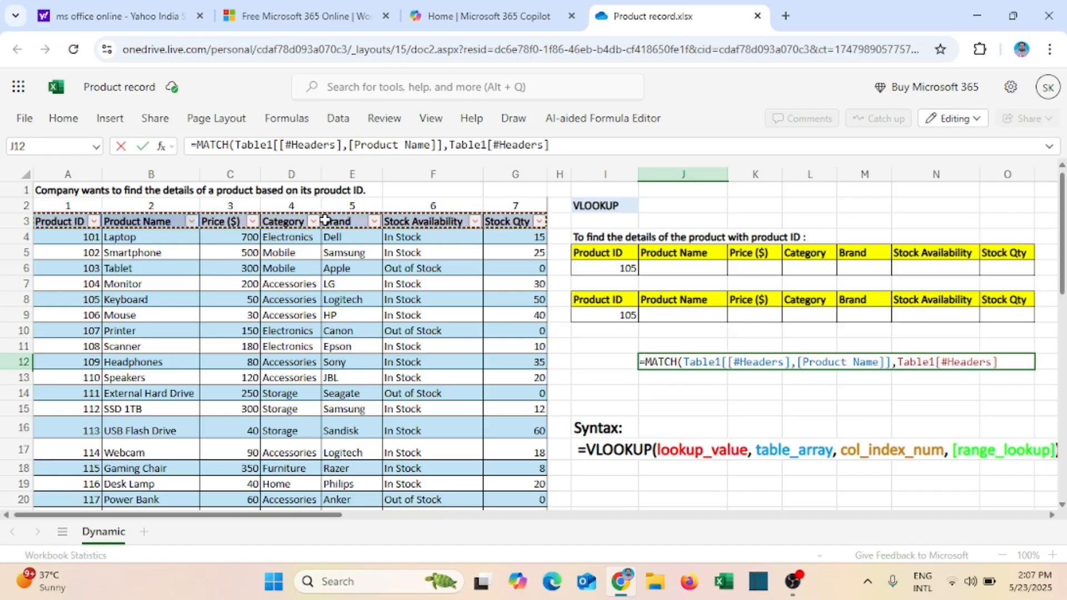
text(,)
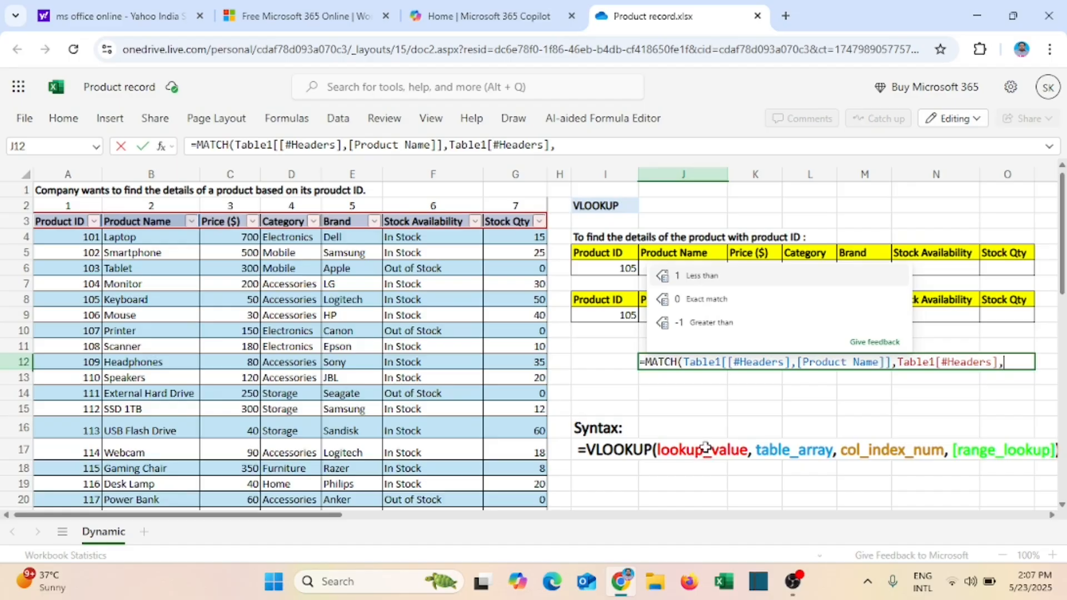
click(692, 305)
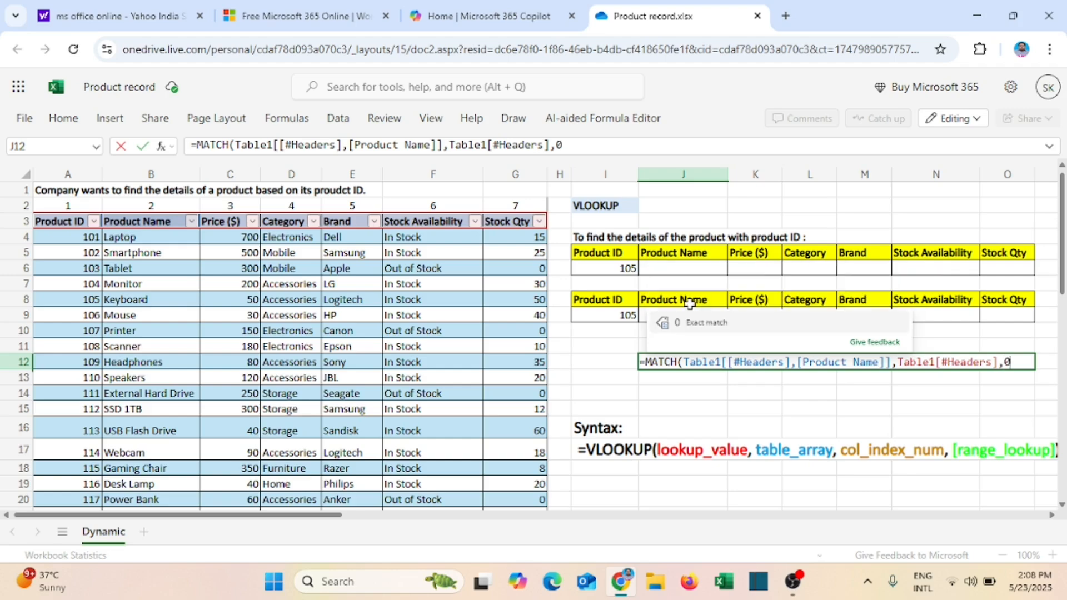
text())
key(Return)
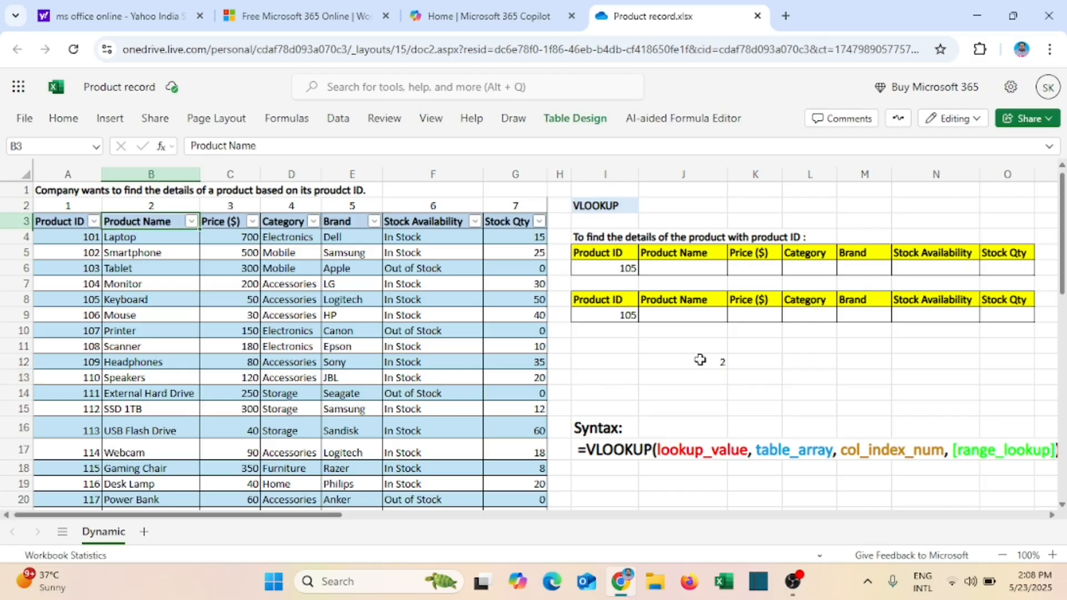
Step: Check J12's MATCH formula against the Product Name header and fill it across to O12
click(700, 360)
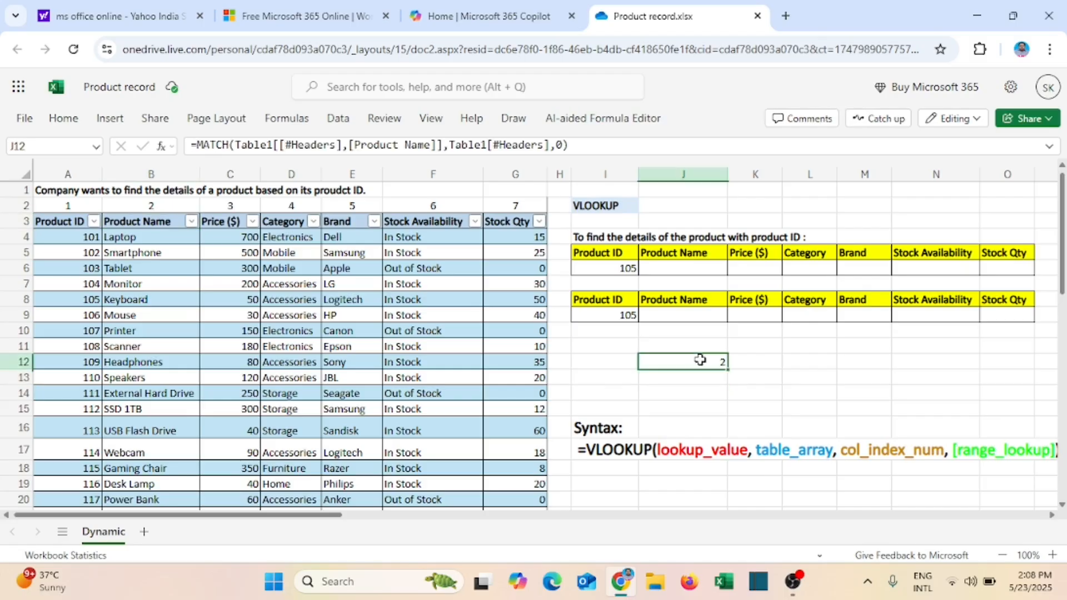
click(147, 221)
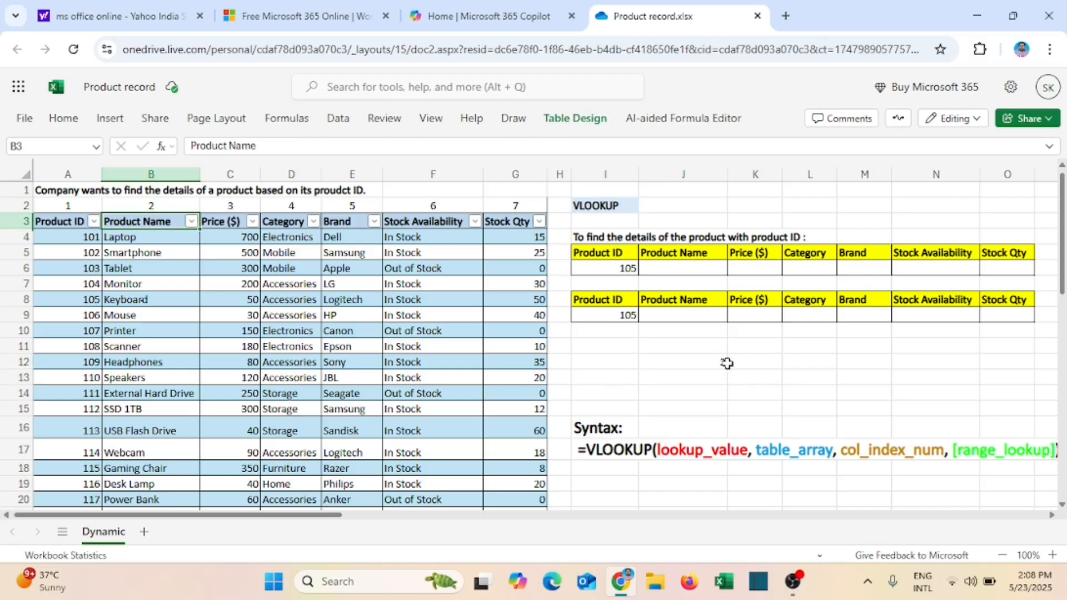
click(697, 361)
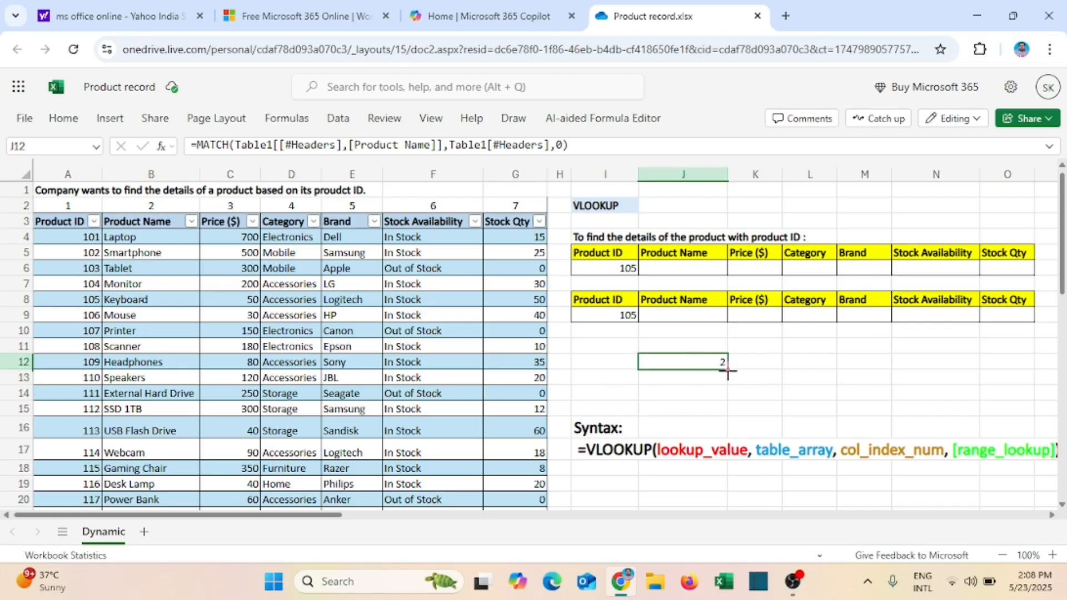
drag(727, 369, 1006, 373)
Step: Compare the MATCH results in K12:O12 with the table headers from Price ($) to Stock Qty
click(221, 221)
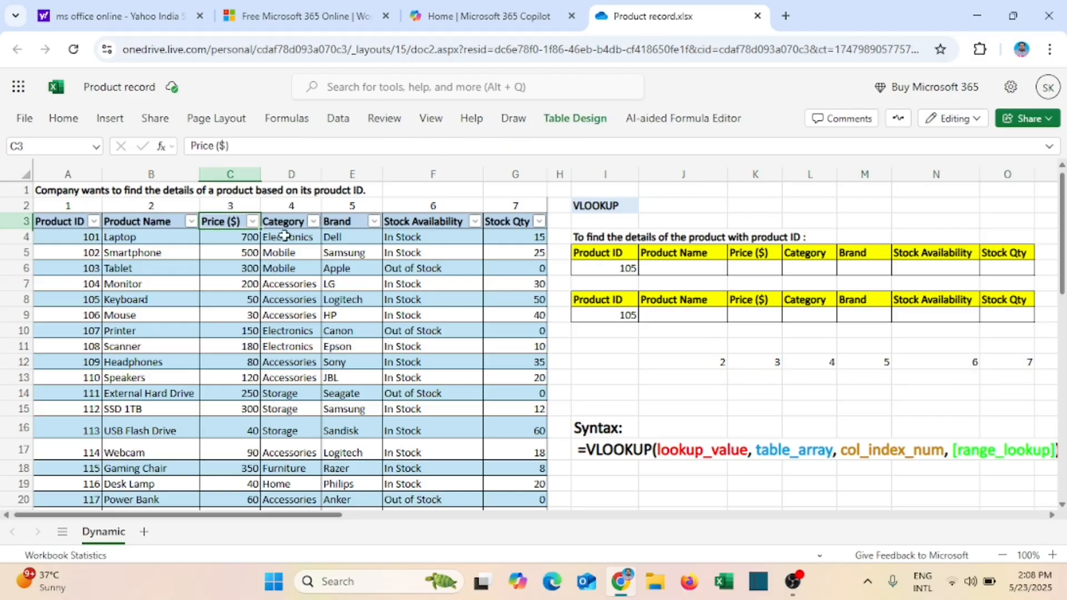
click(767, 359)
click(290, 224)
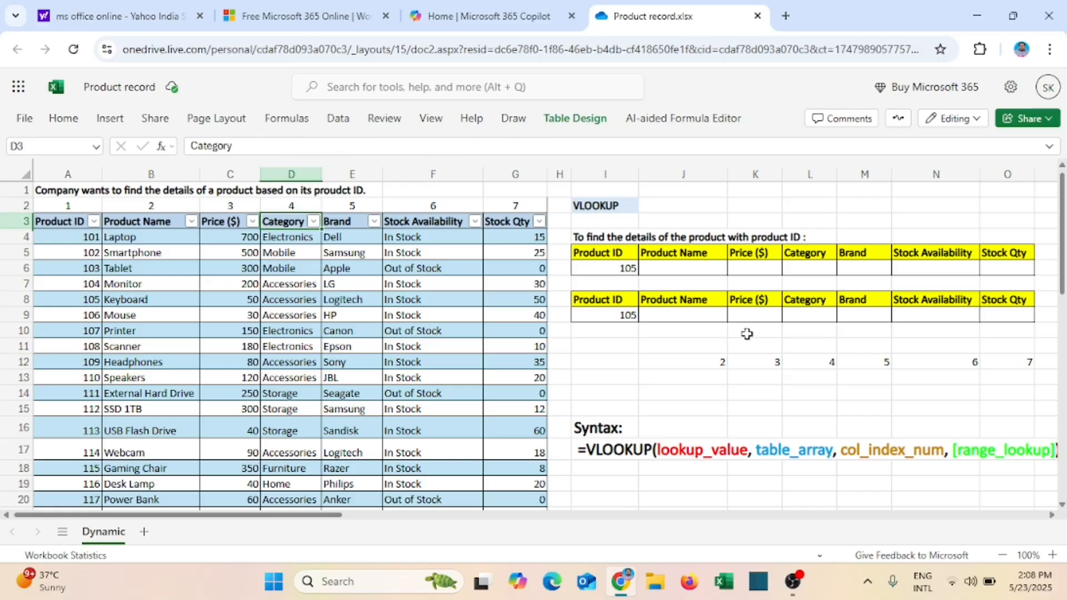
click(808, 361)
click(345, 221)
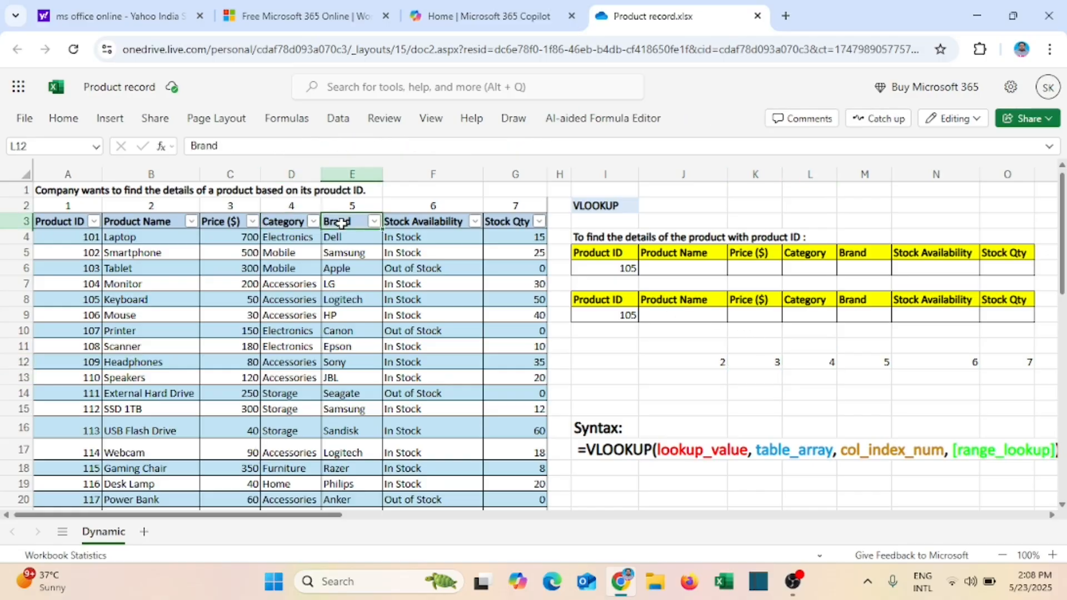
click(877, 361)
click(434, 224)
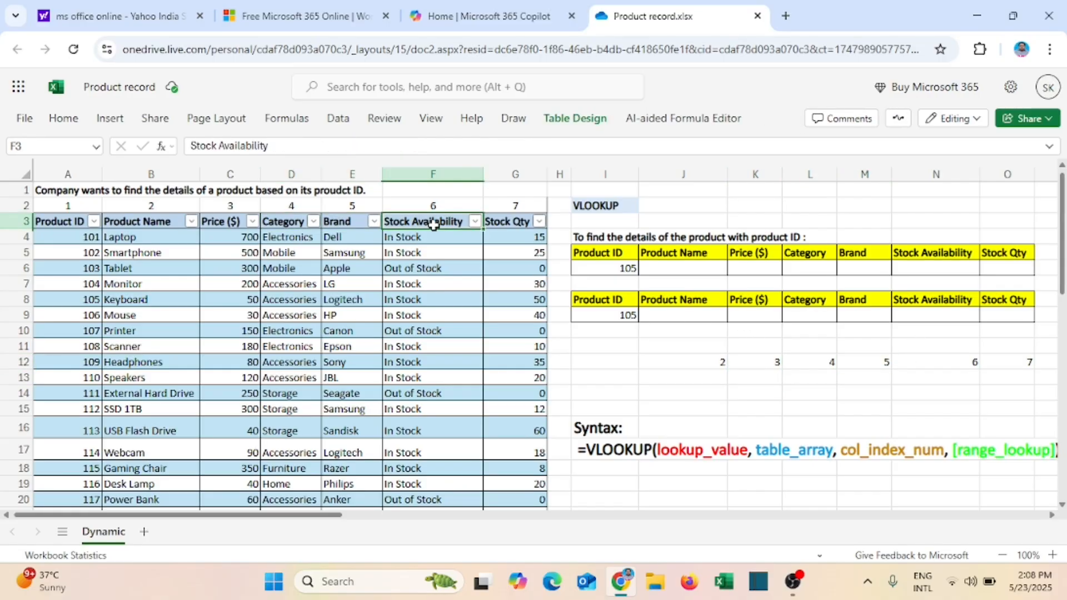
click(961, 362)
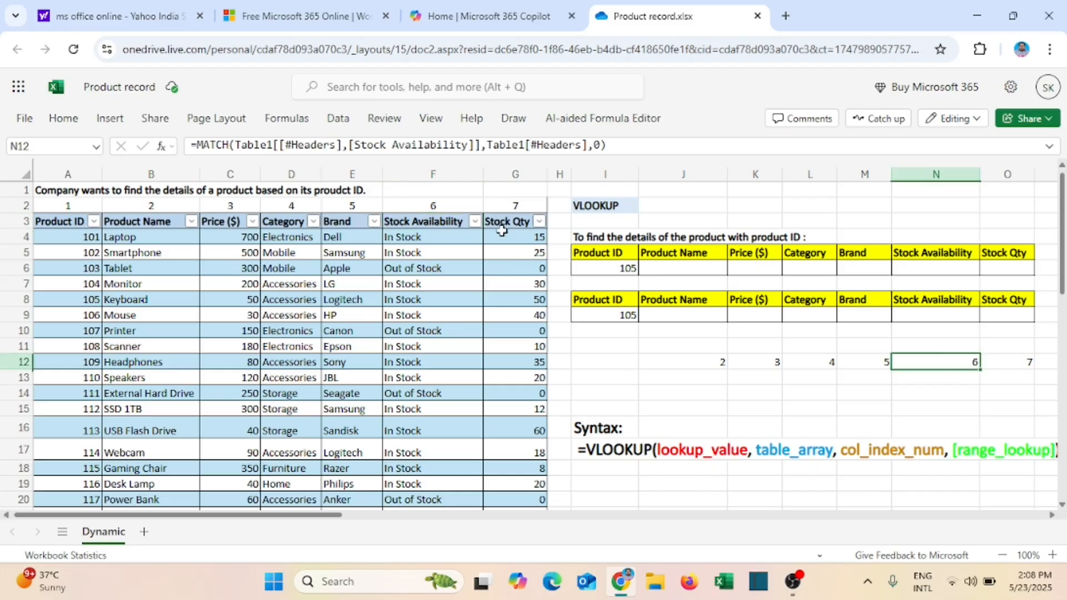
click(502, 229)
click(1012, 363)
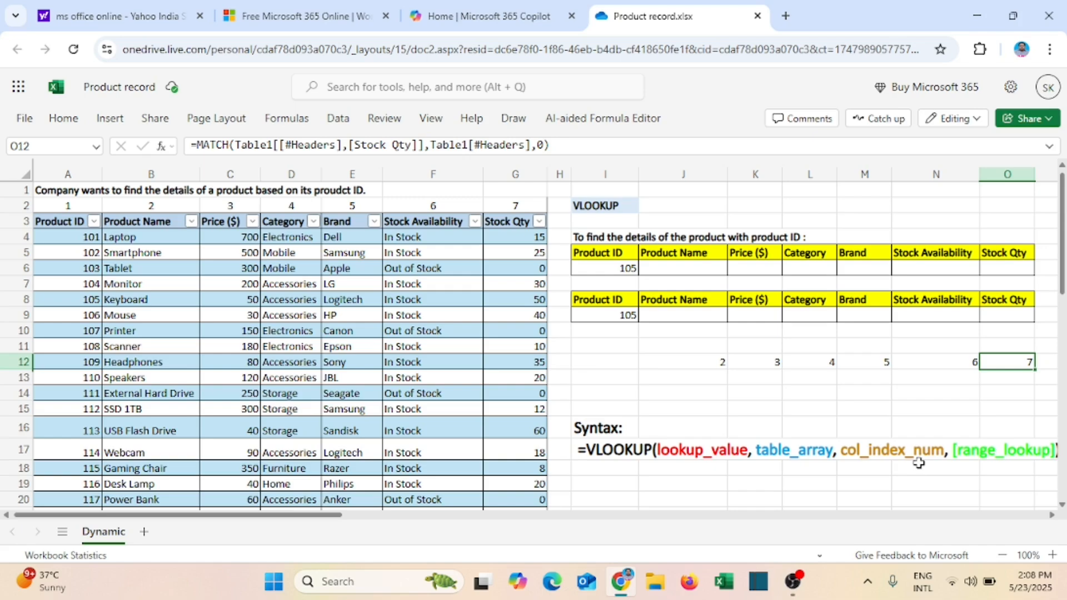
Step: Start a VLOOKUP formula in J6 with the absolute reference $I$6 as the lookup value
click(663, 269)
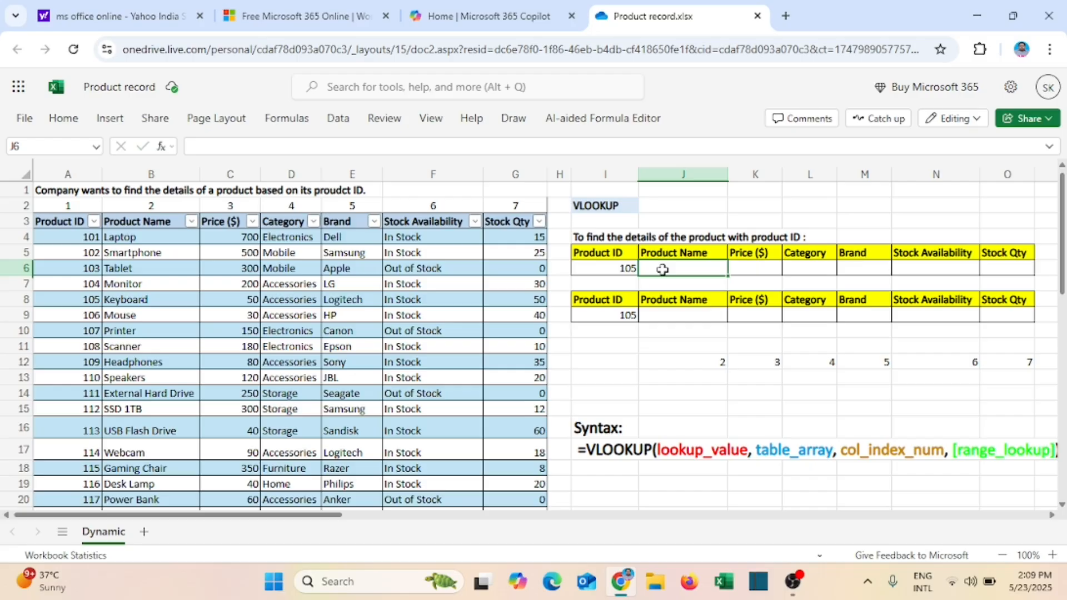
text(=vl1)
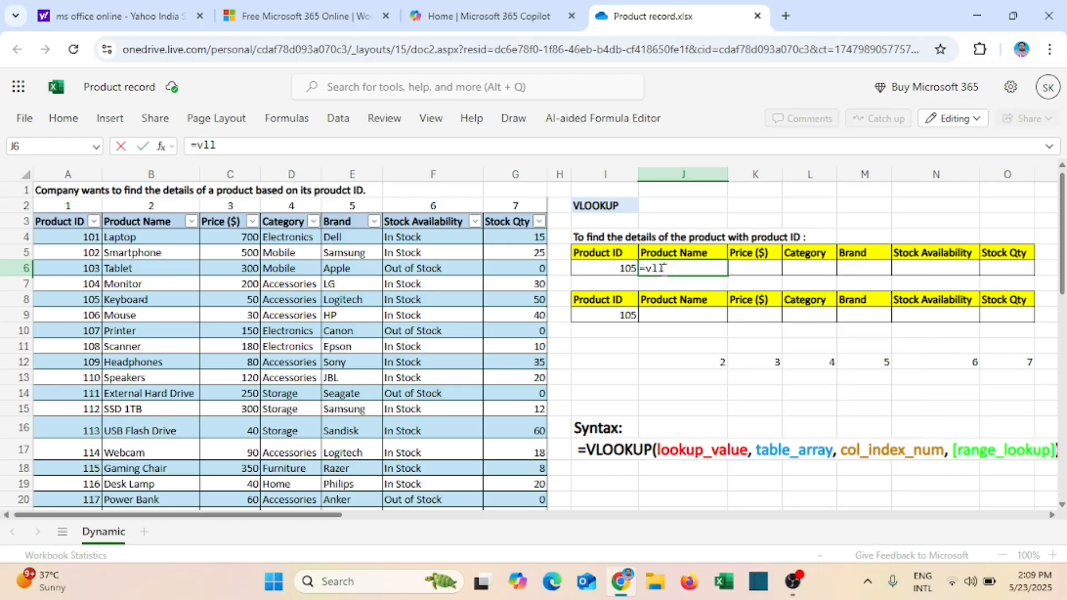
key(BackSpace)
text(o)
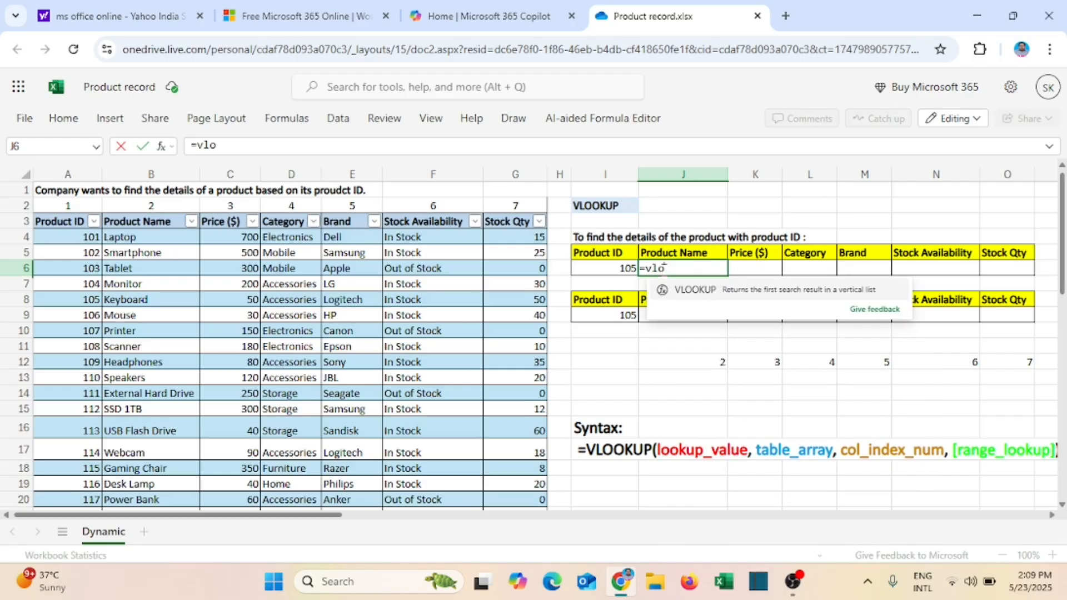
key(Tab)
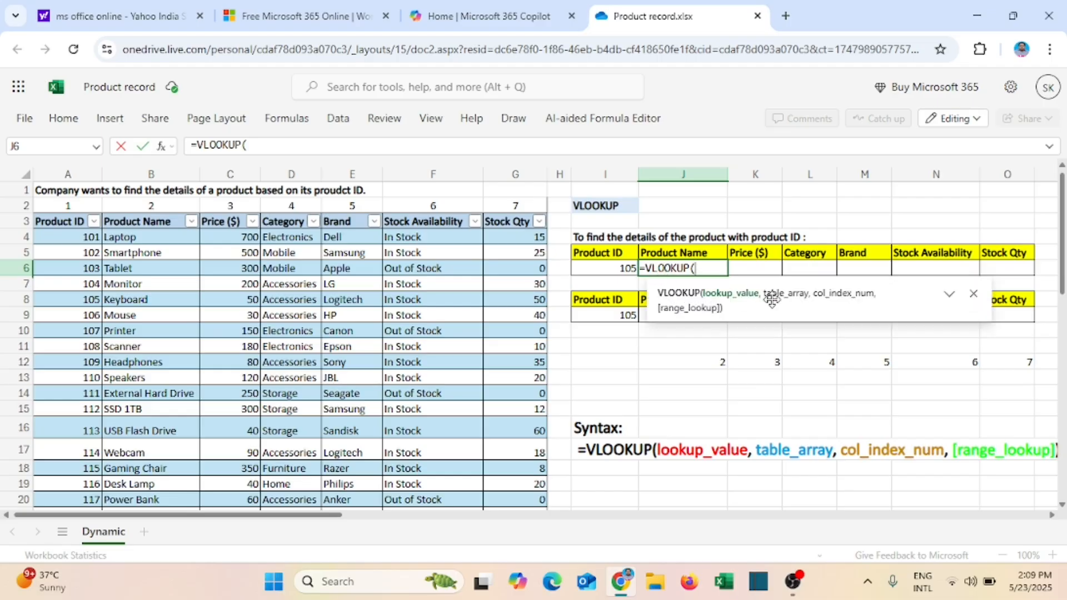
click(579, 264)
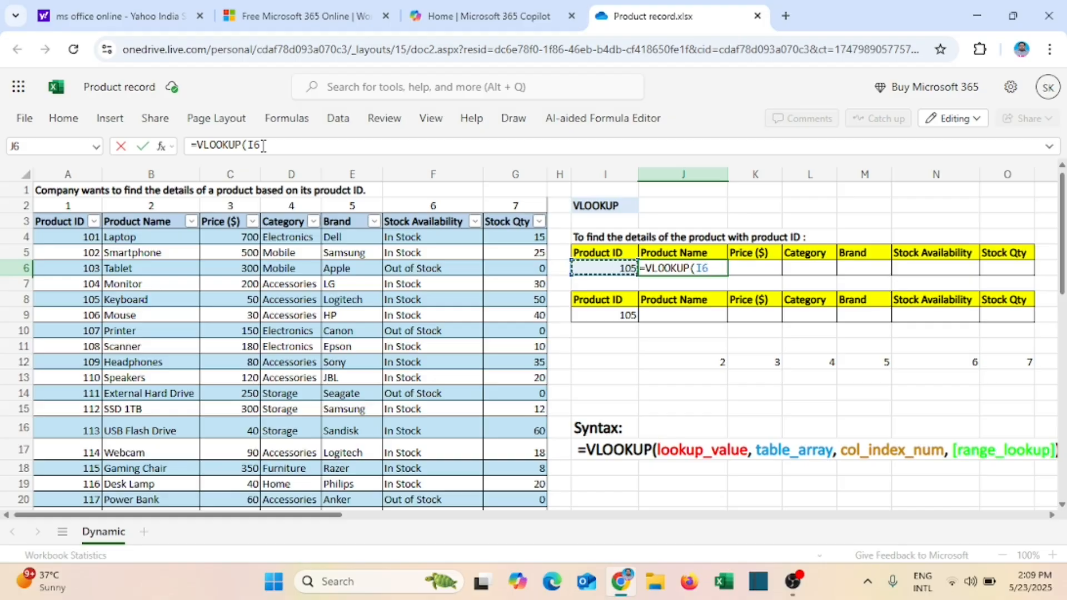
key(F4)
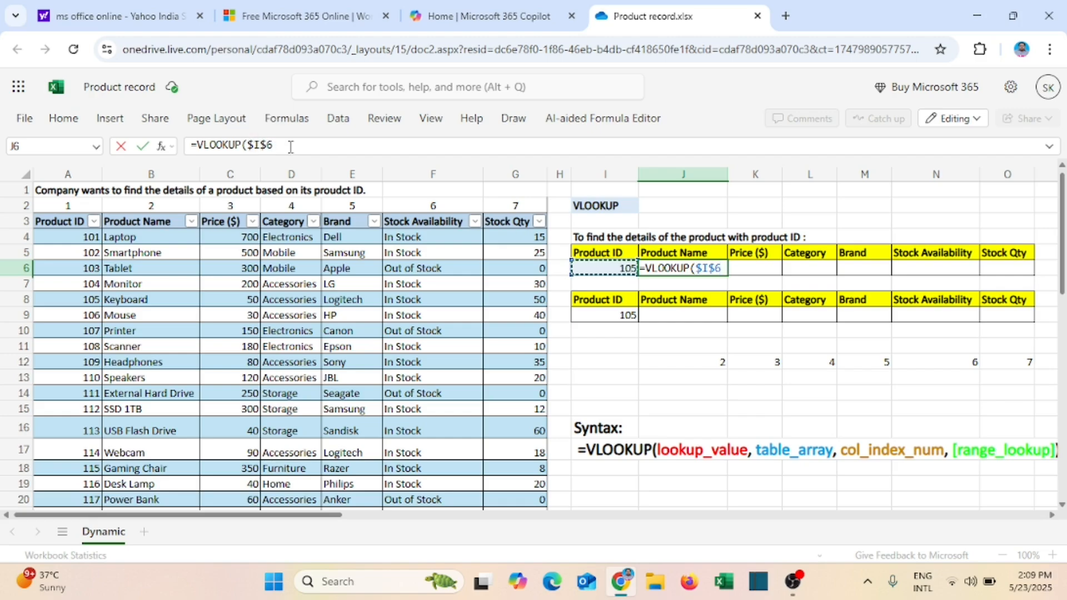
Step: Add Table1 as the table array of the VLOOKUP formula in J6
click(290, 146)
text(,)
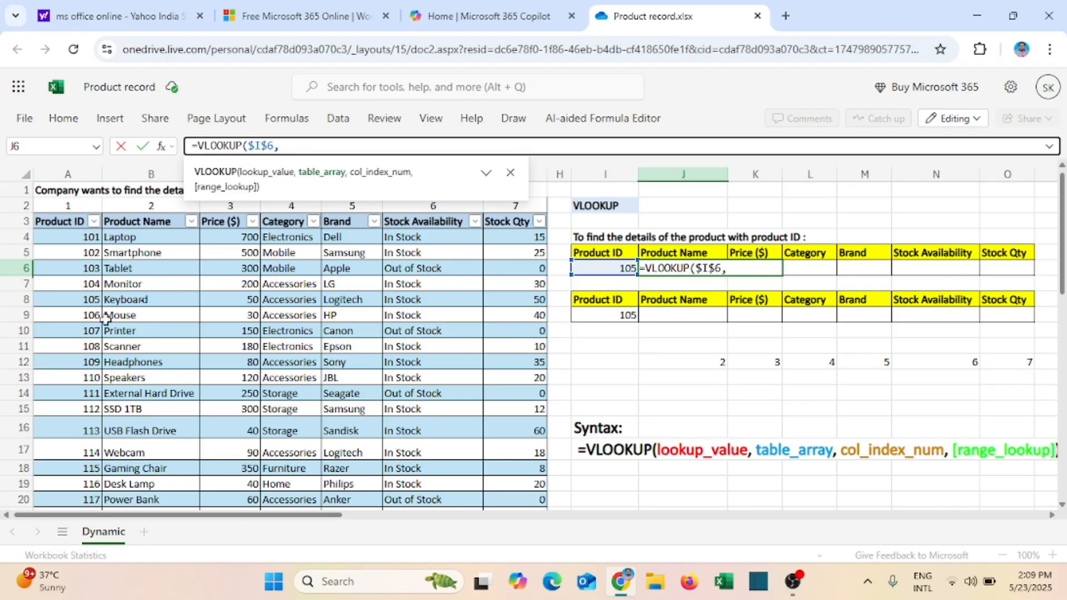
text(ta)
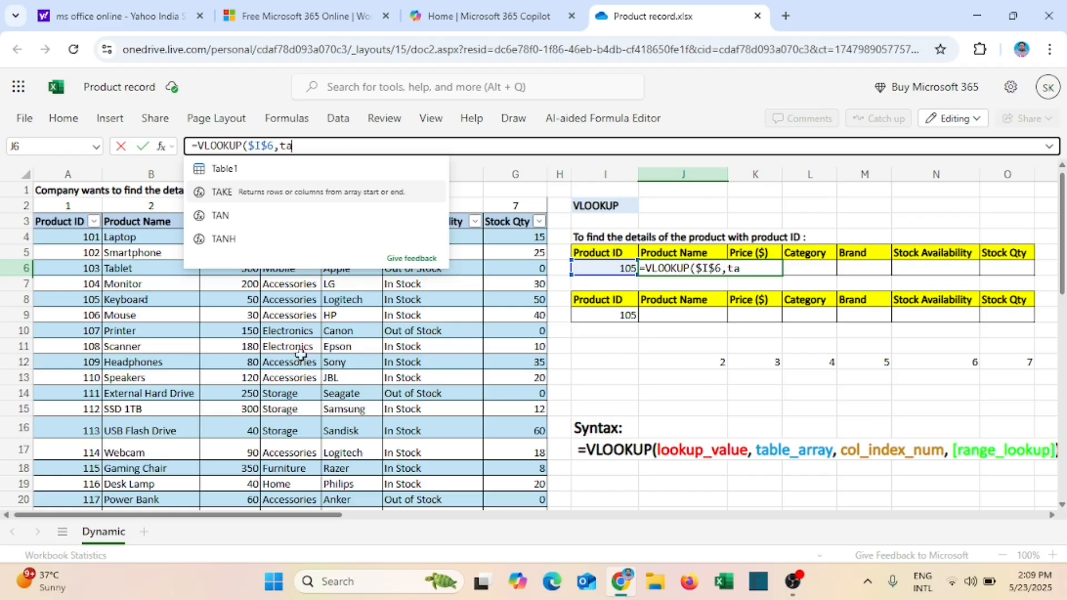
click(224, 171)
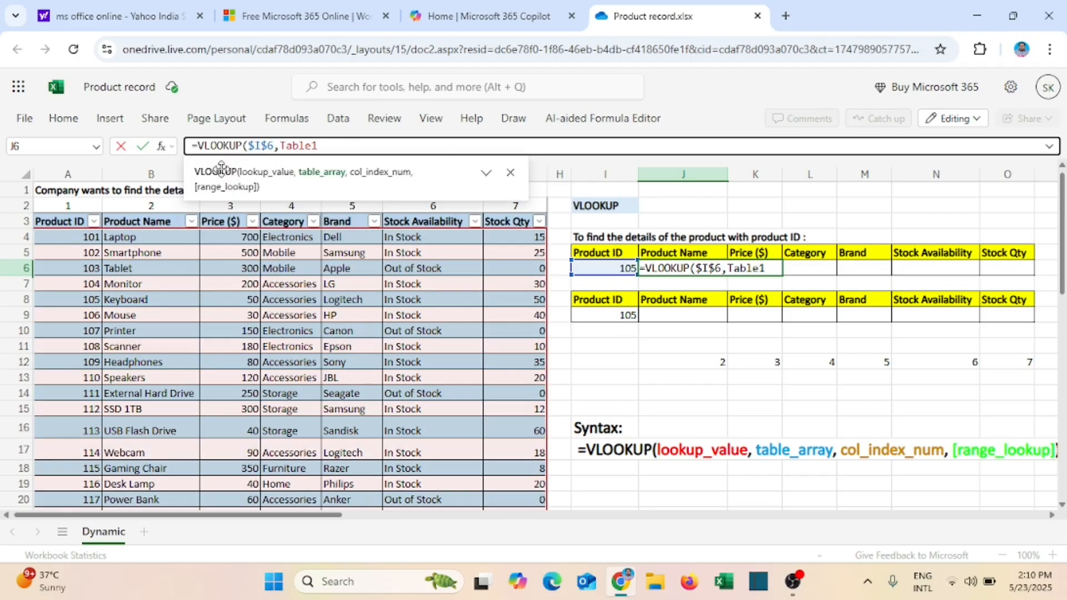
Step: Nest MATCH as J6's column index, using the Product Name header as lookup value, Table1's header row as array and match type 0
text(,)
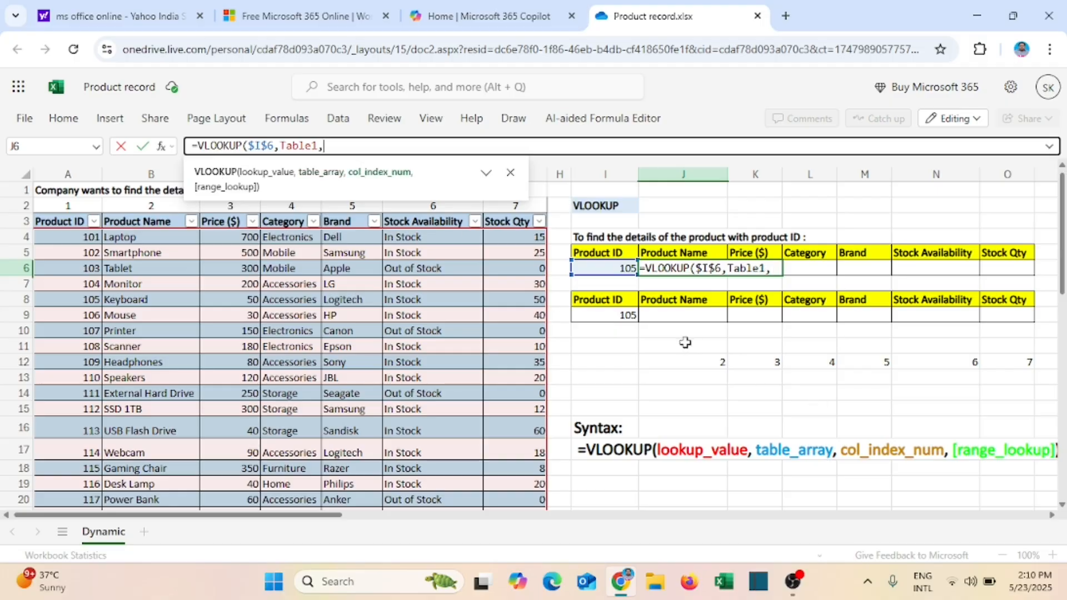
text(mat)
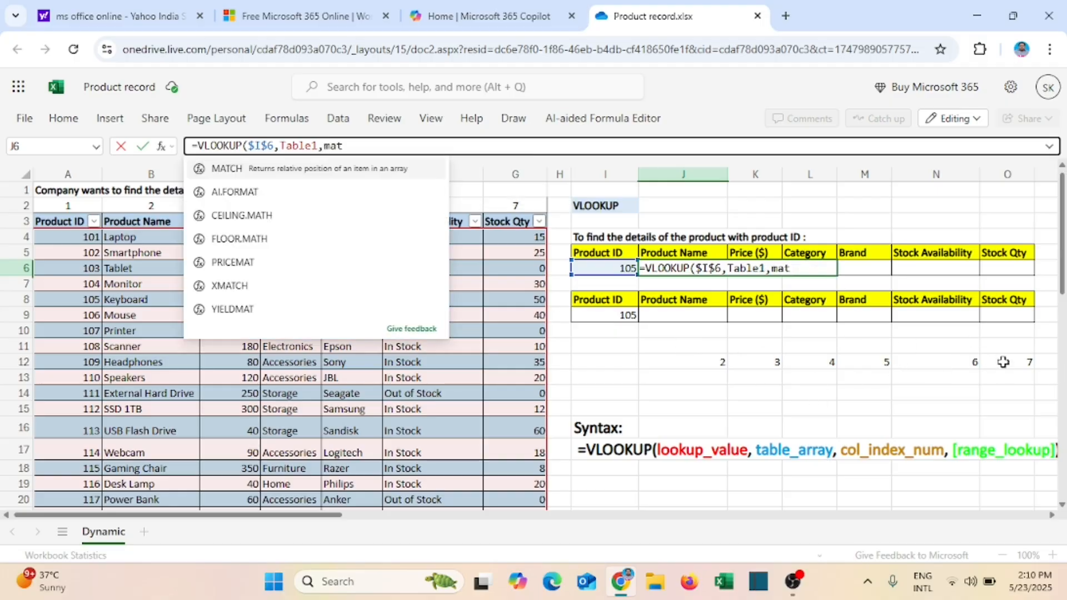
key(Tab)
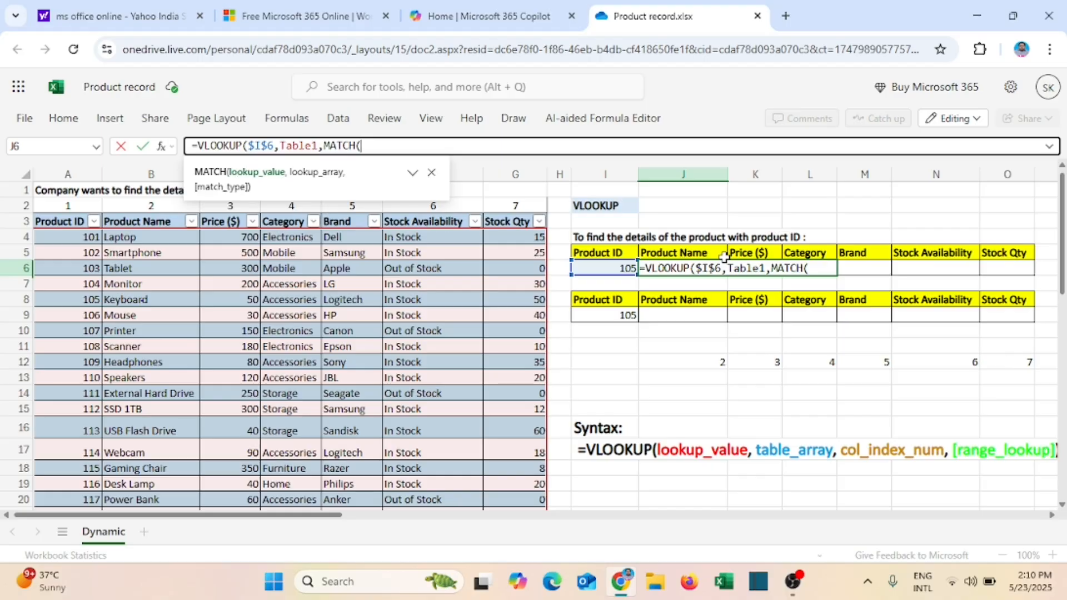
click(127, 221)
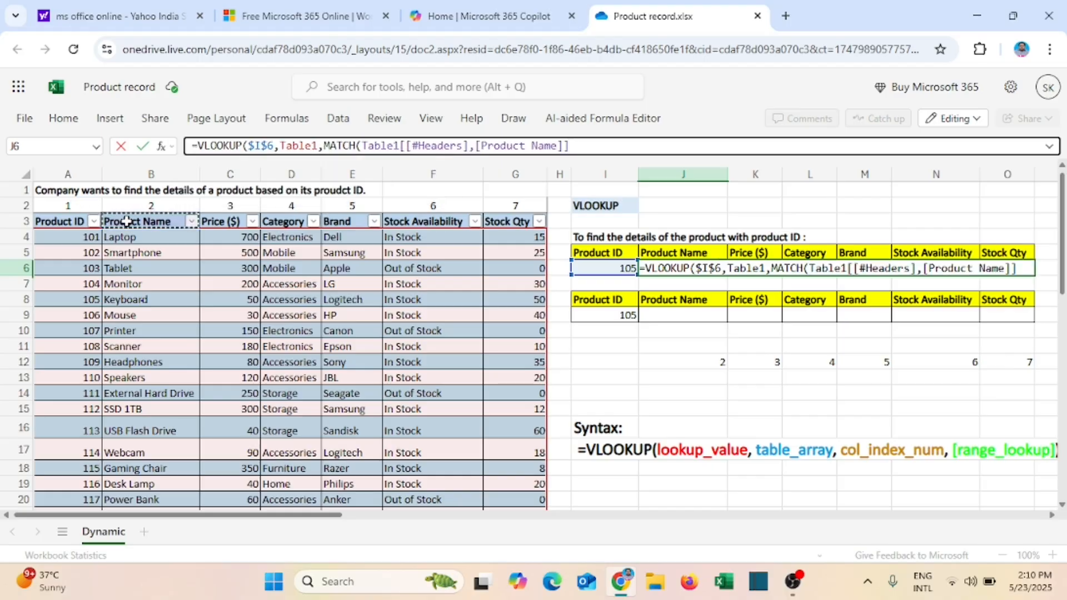
text(,)
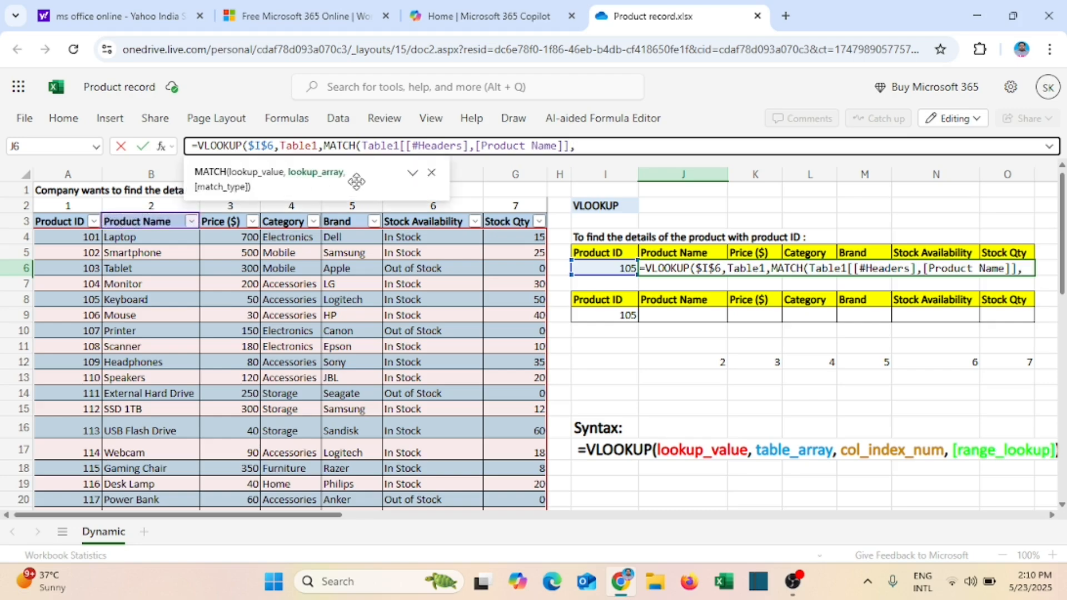
drag(56, 226, 532, 221)
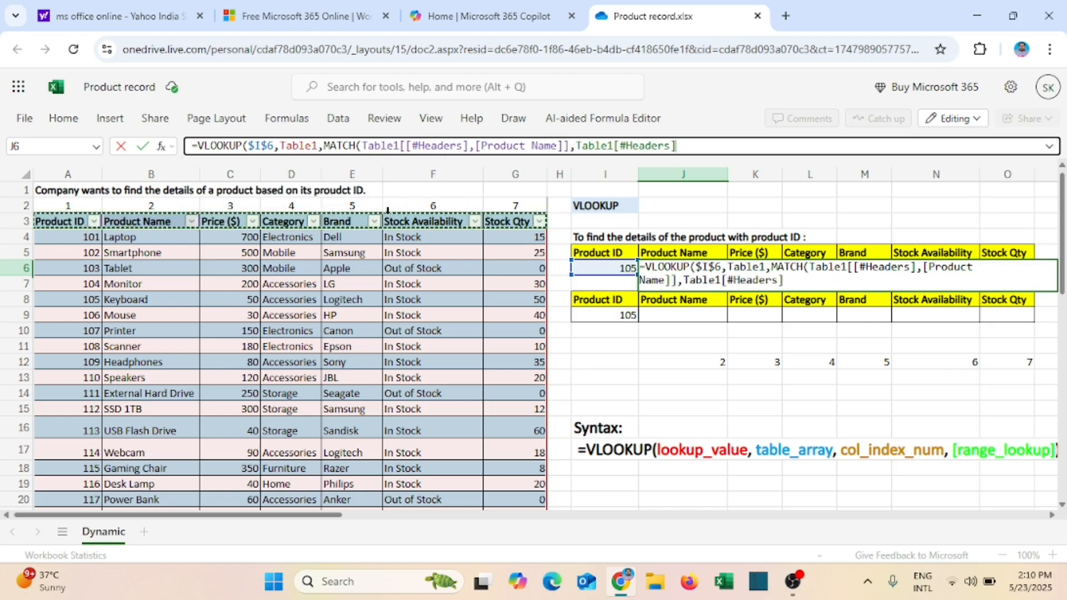
text(,)
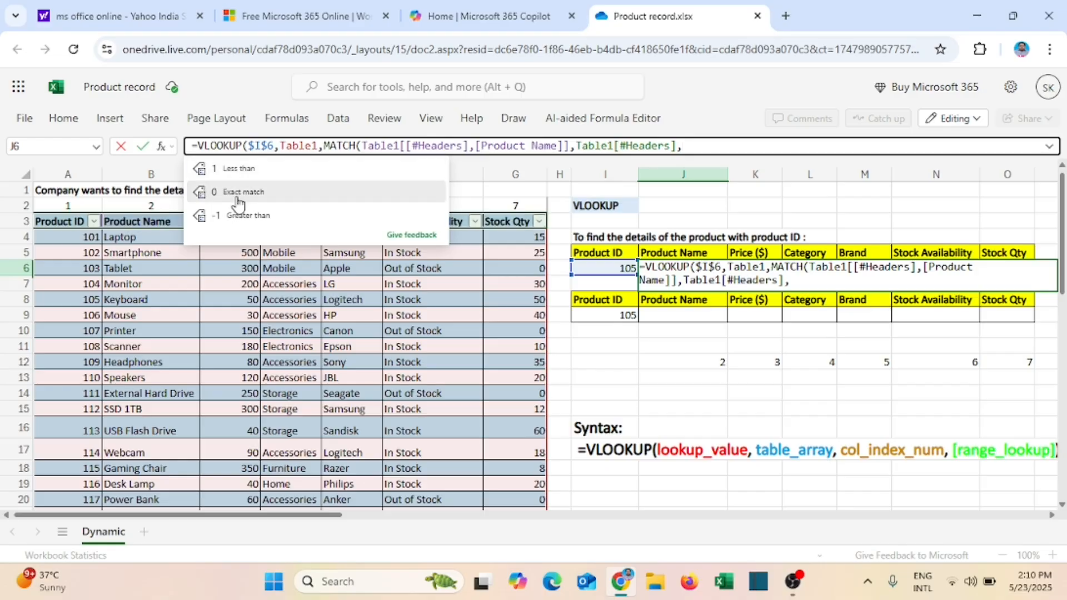
text(0)
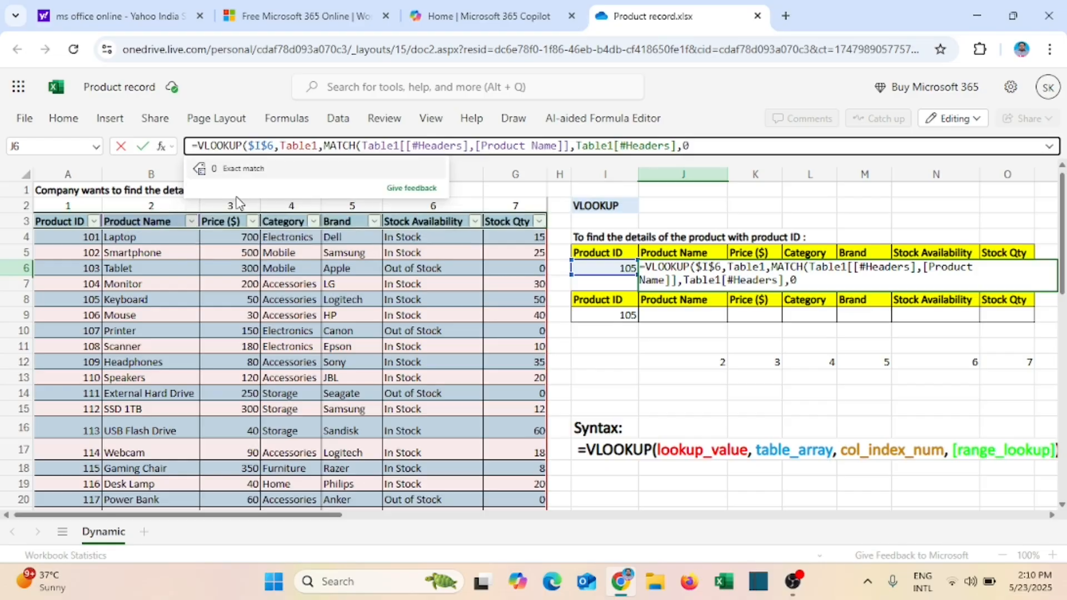
text(),)
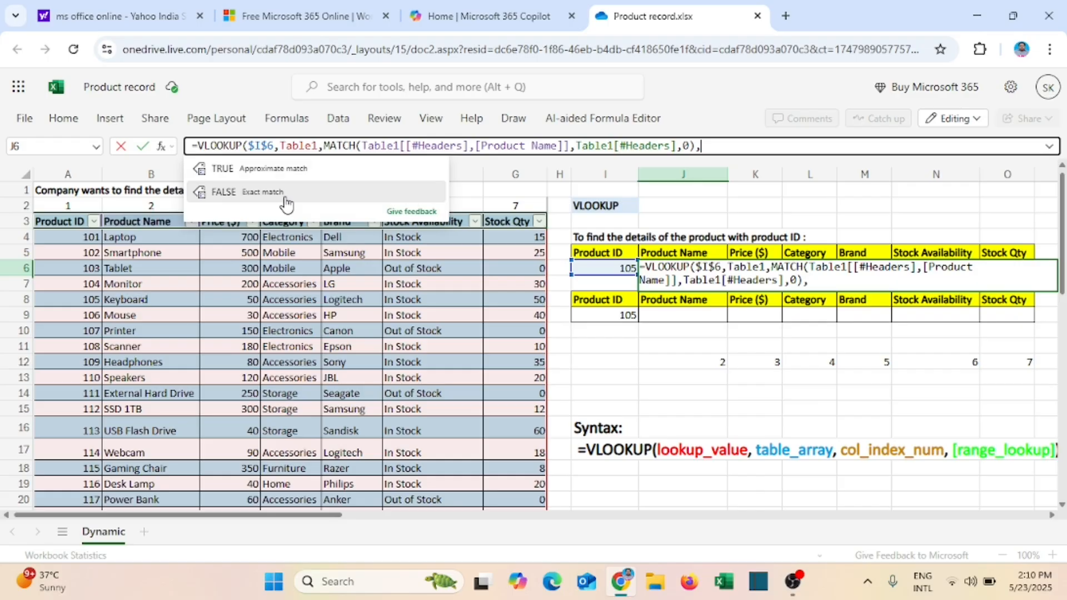
Step: Finish J6's VLOOKUP with exact match 0, check it against product 105 in the table and fill it across to O6
text(0))
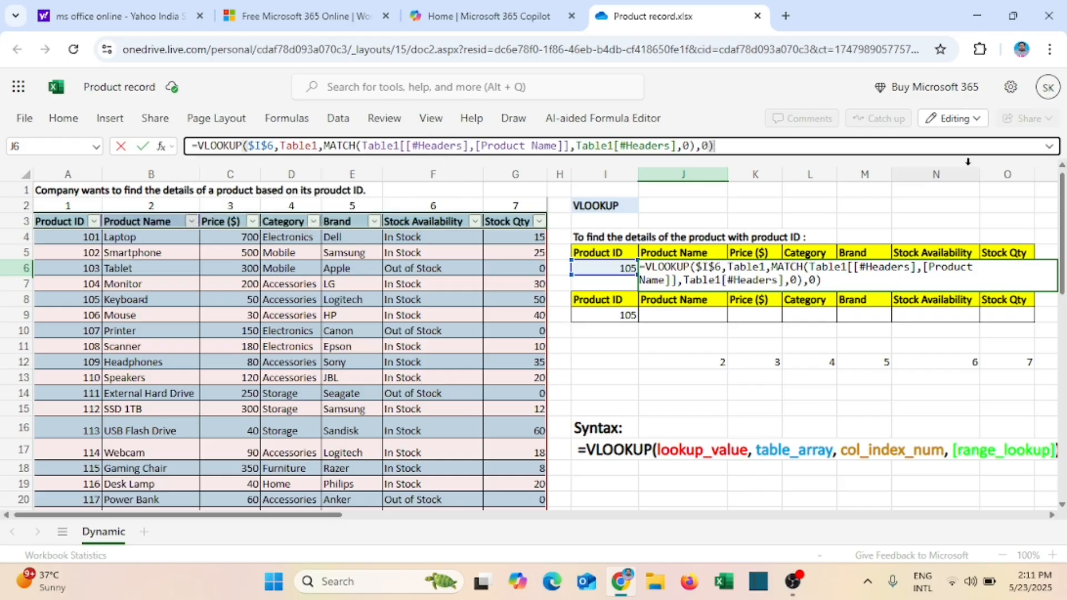
key(Return)
click(83, 300)
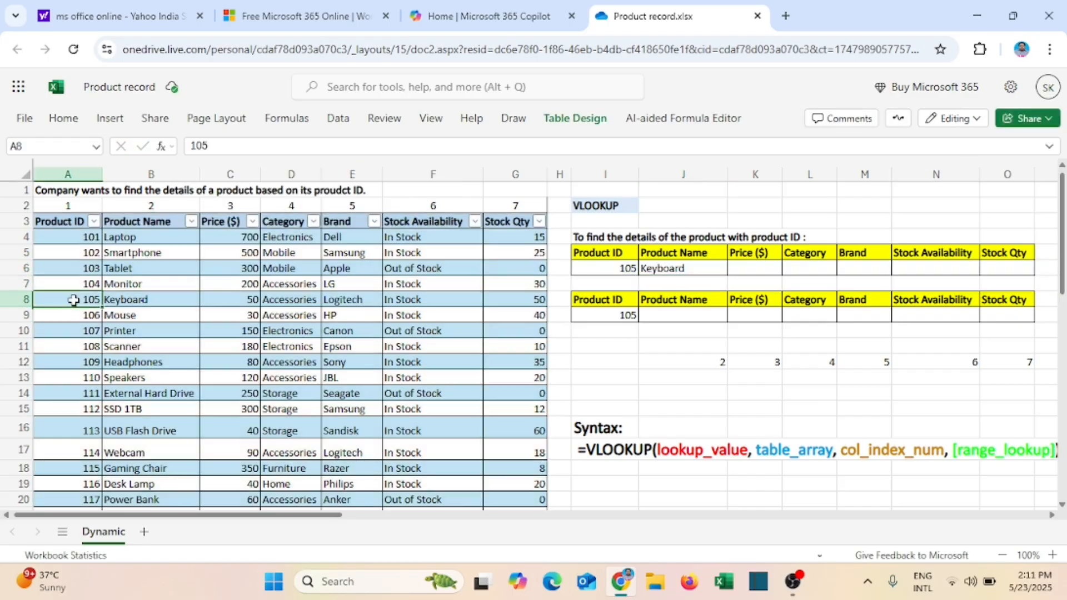
click(130, 301)
click(680, 270)
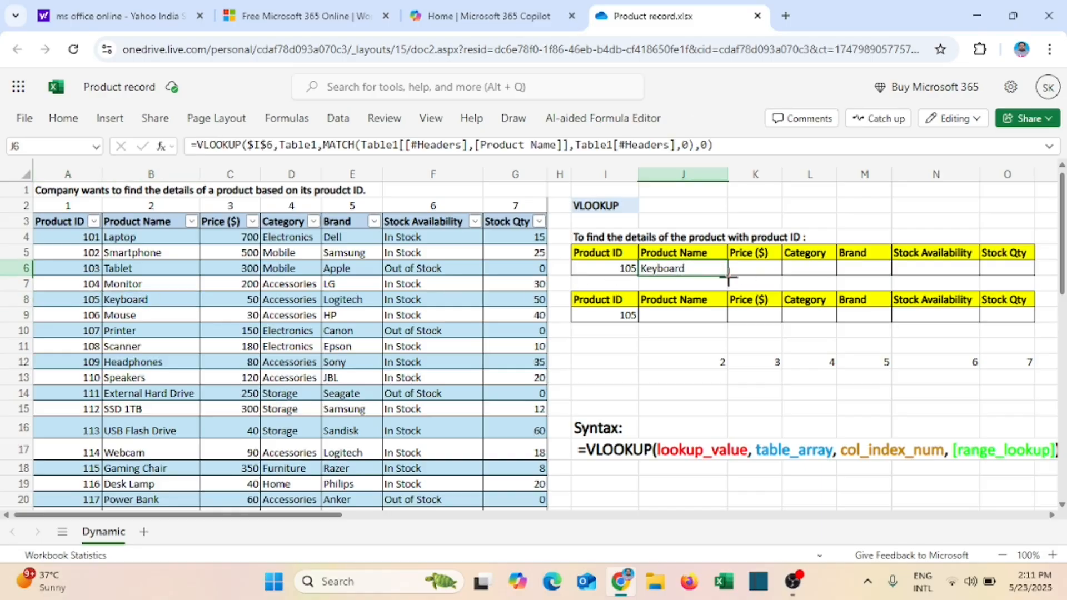
drag(728, 276, 1006, 271)
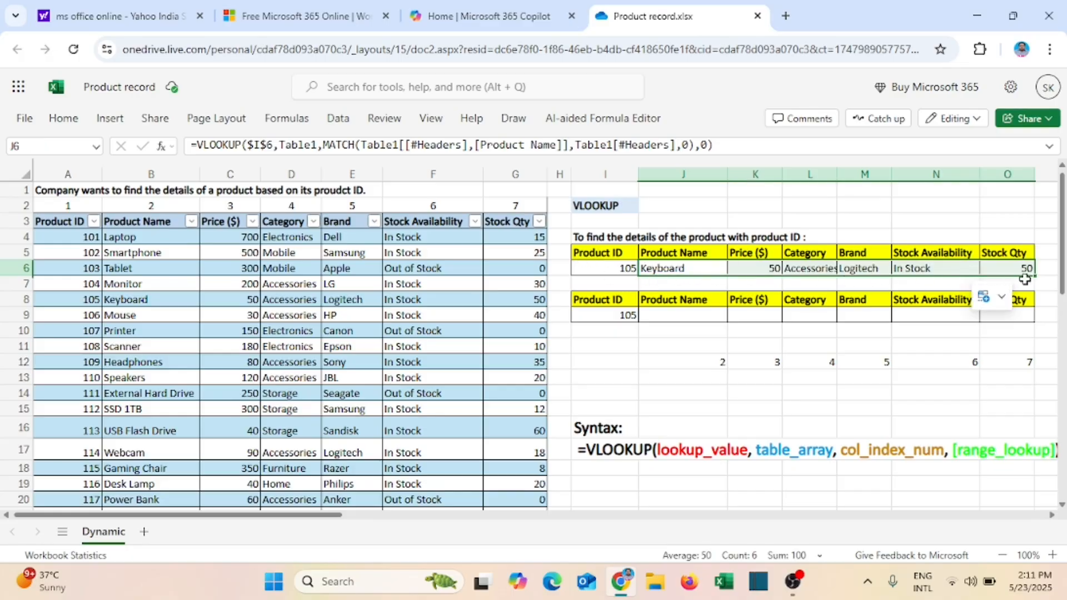
Step: Compare the looked-up name, price and category in row 6 with the source table's row for product 105
click(692, 269)
click(167, 300)
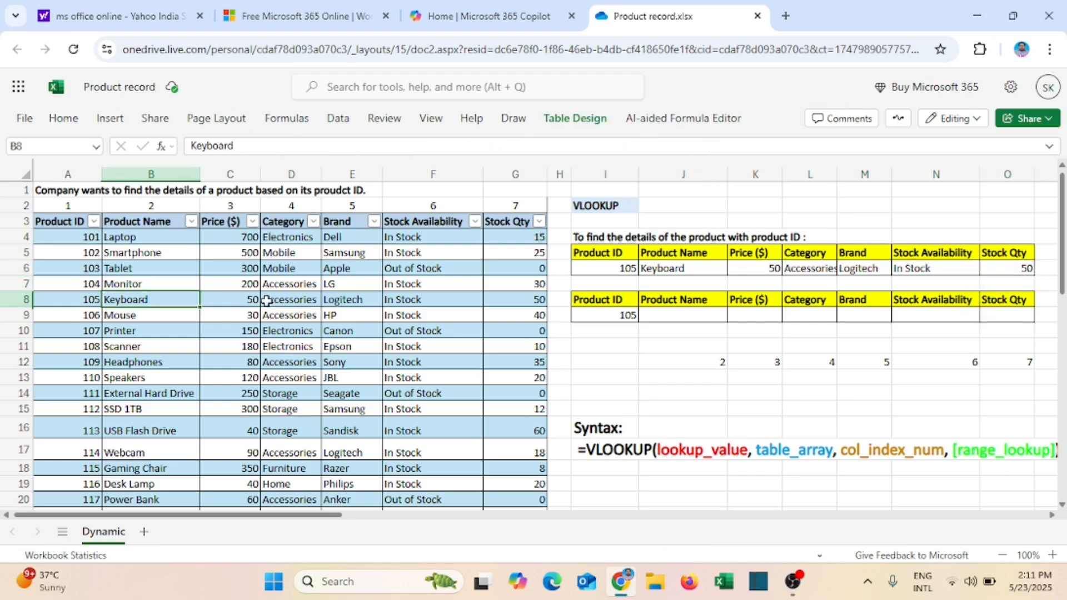
click(241, 301)
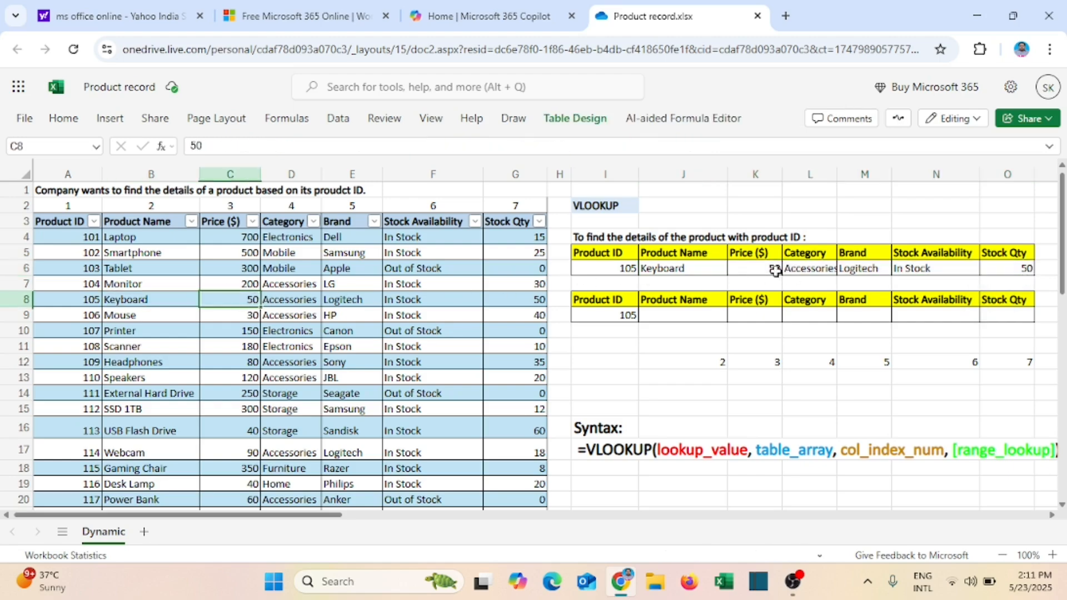
click(293, 302)
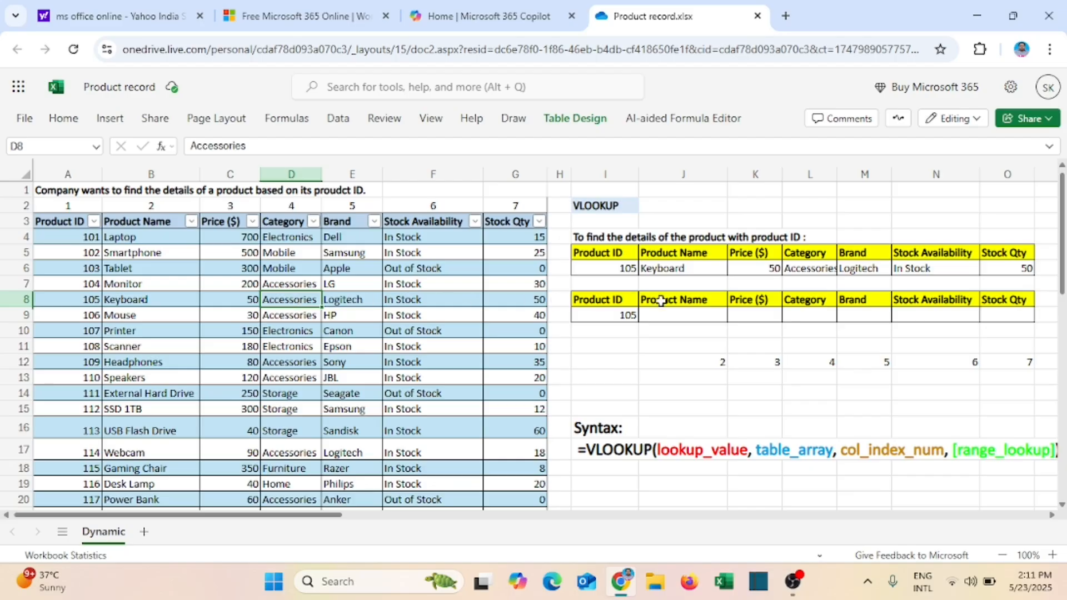
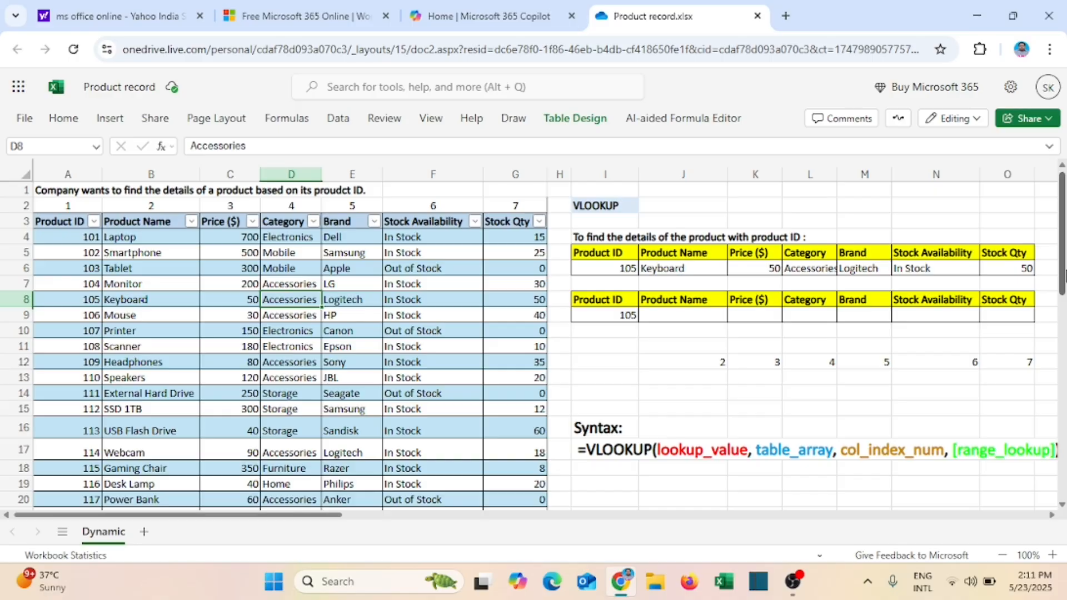
Step: Check the last product rows of the table and set the lookup Product ID in I6 to 125
click(584, 268)
scroll(95, 363, down, 6)
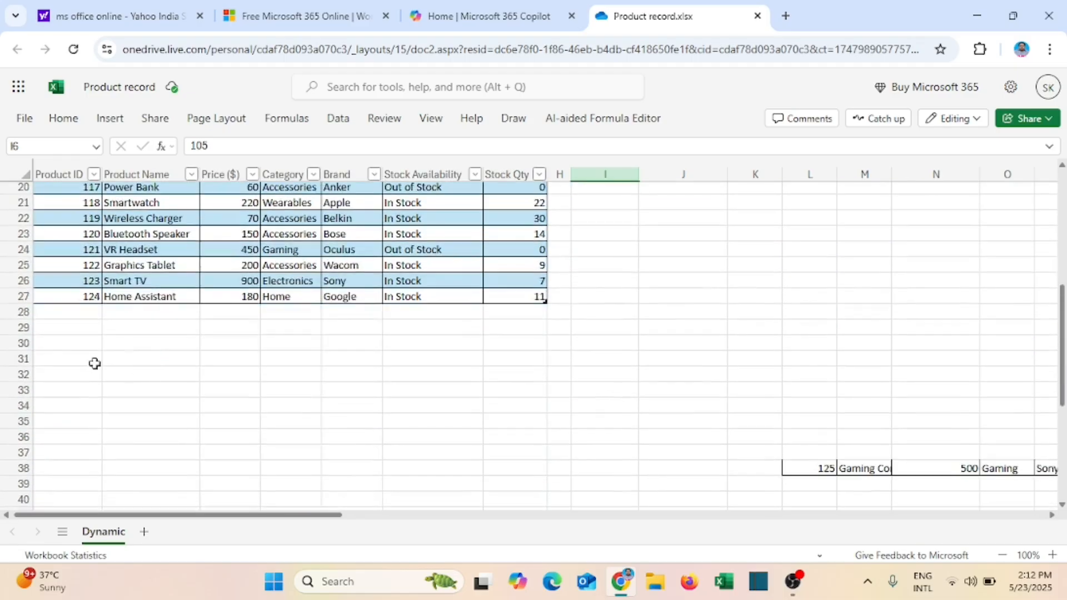
scroll(641, 341, up, 6)
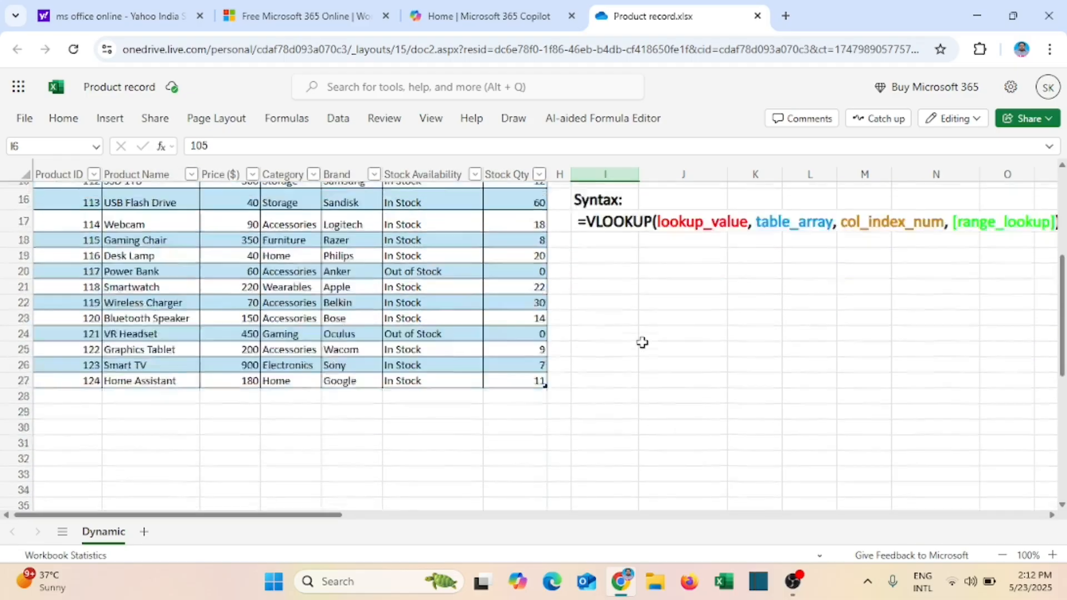
text(125)
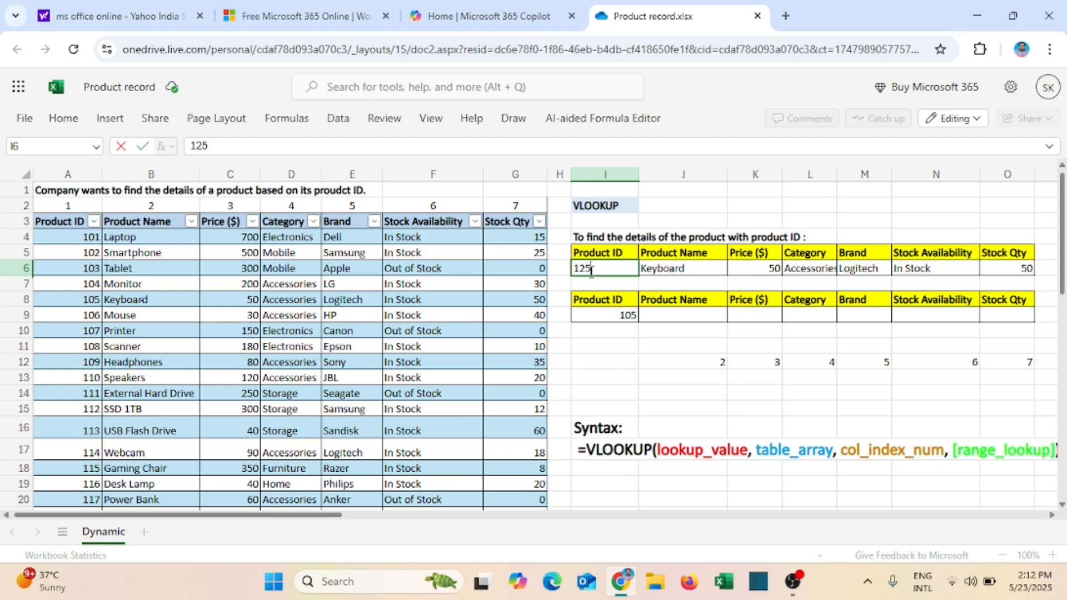
key(Return)
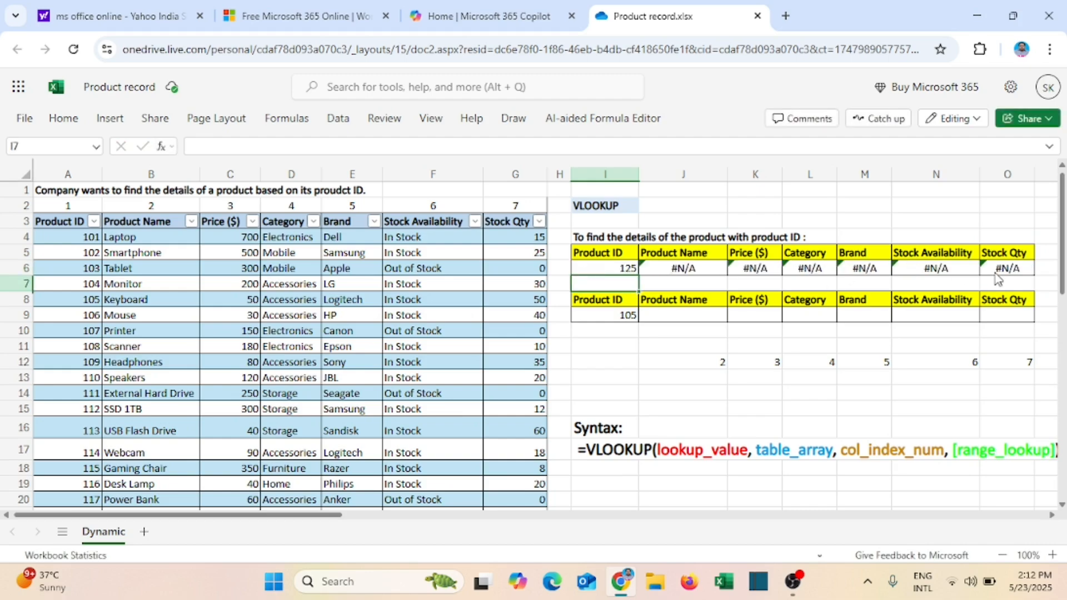
Step: Wrap J6's VLOOKUP formula in IFERROR with "Not Found" as the error value and check the table's last product rows
click(685, 268)
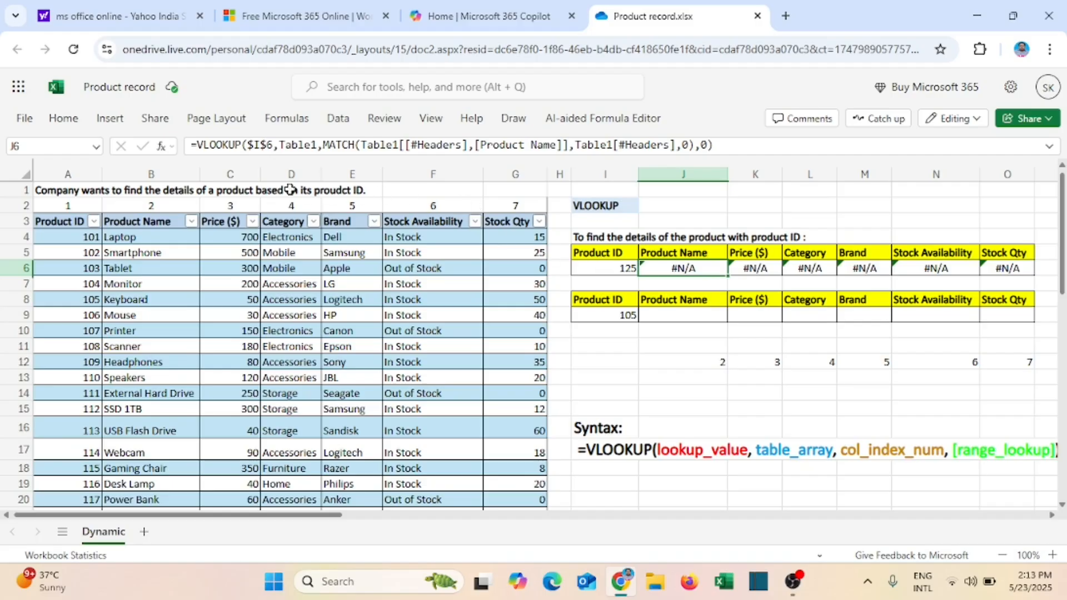
click(196, 145)
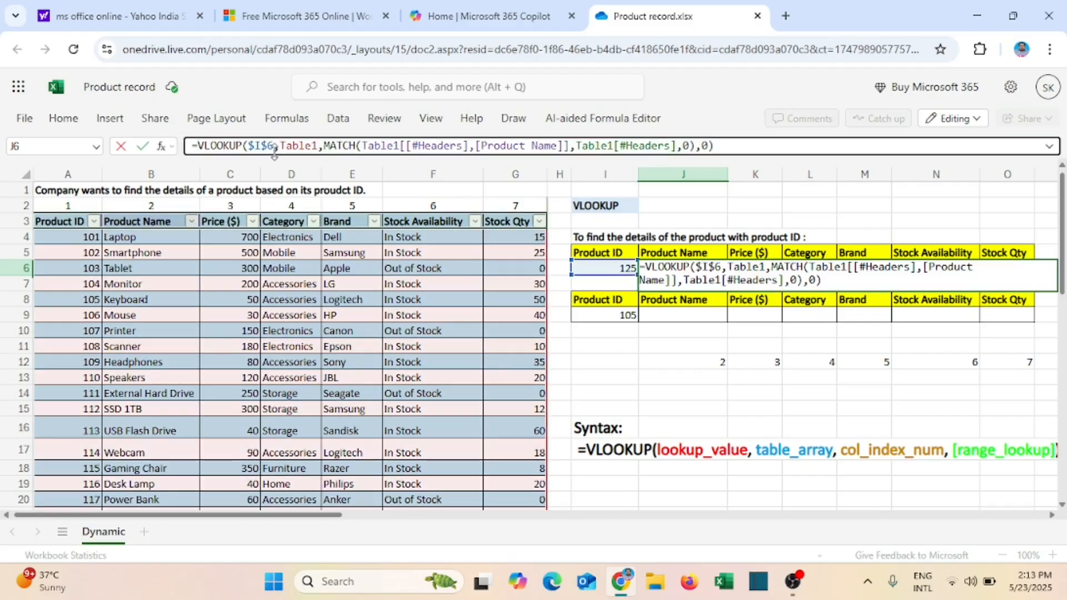
text(iferror)
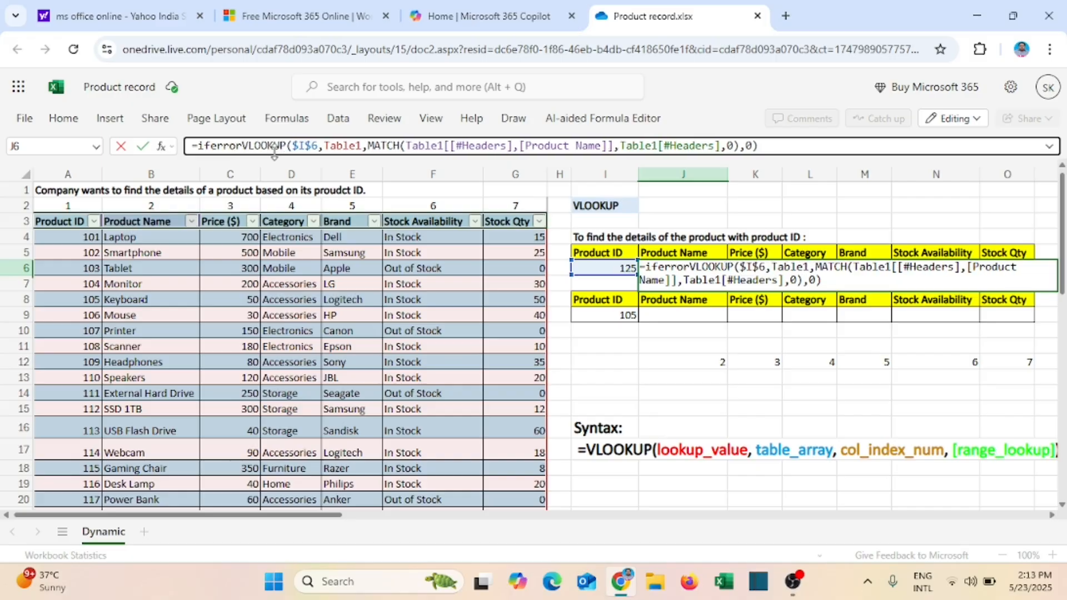
text(()
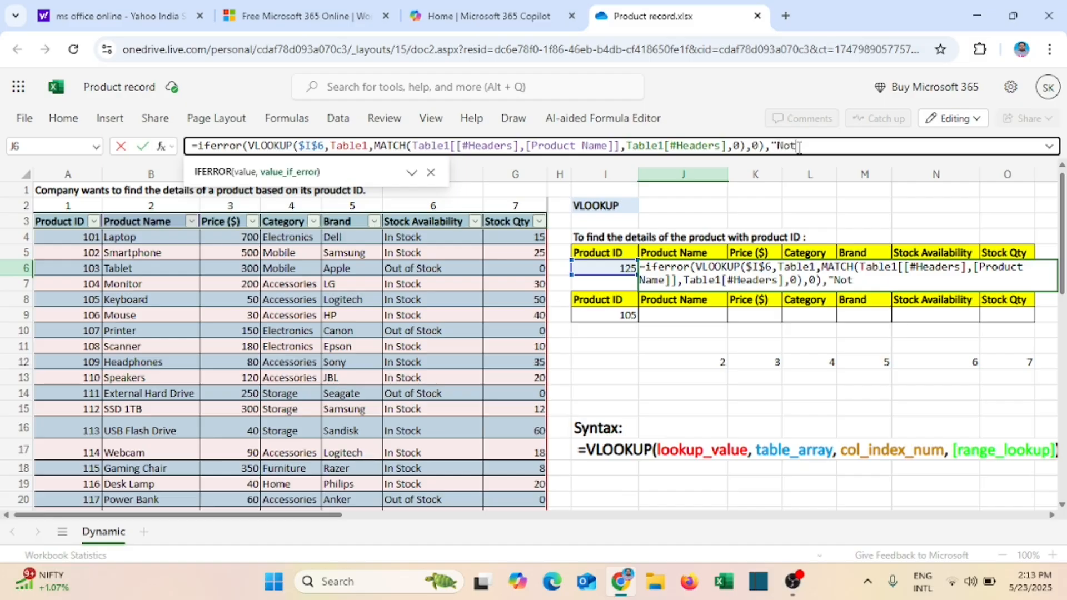
text(Found"))
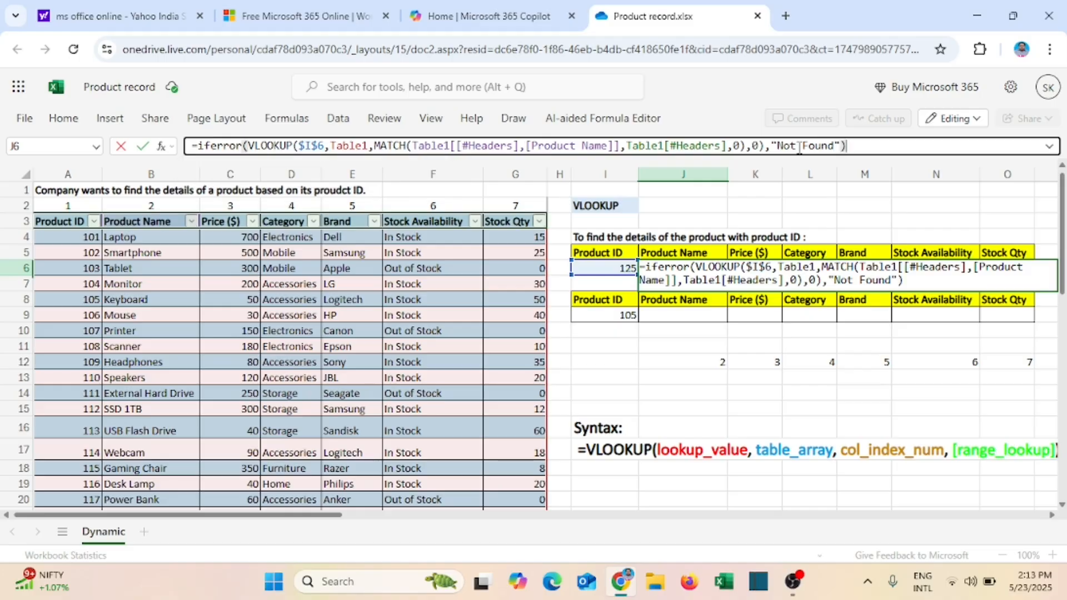
key(Return)
scroll(538, 376, down, 5)
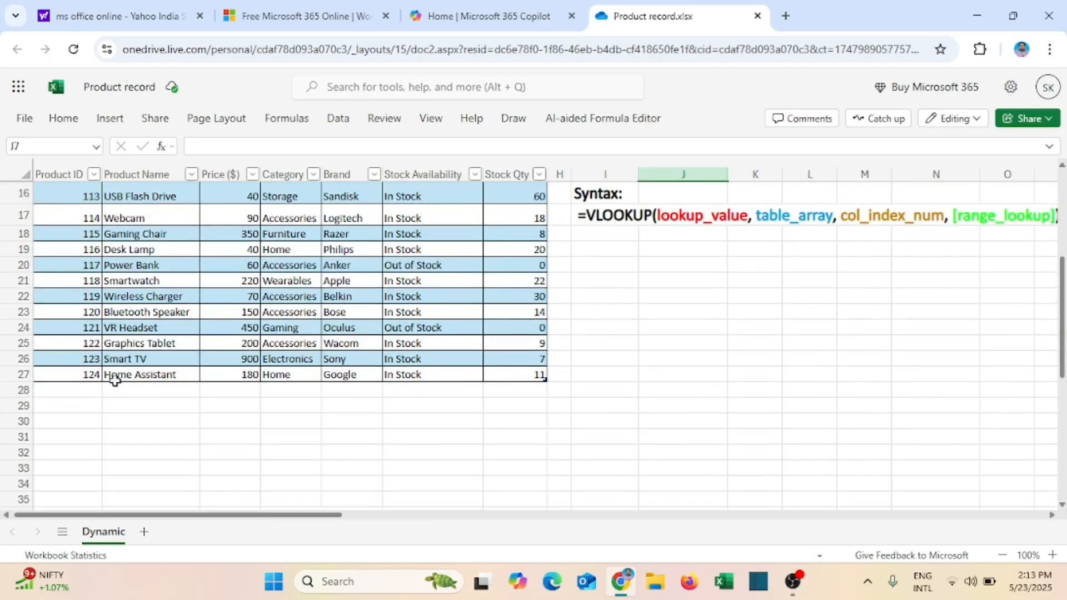
scroll(695, 428, up, 5)
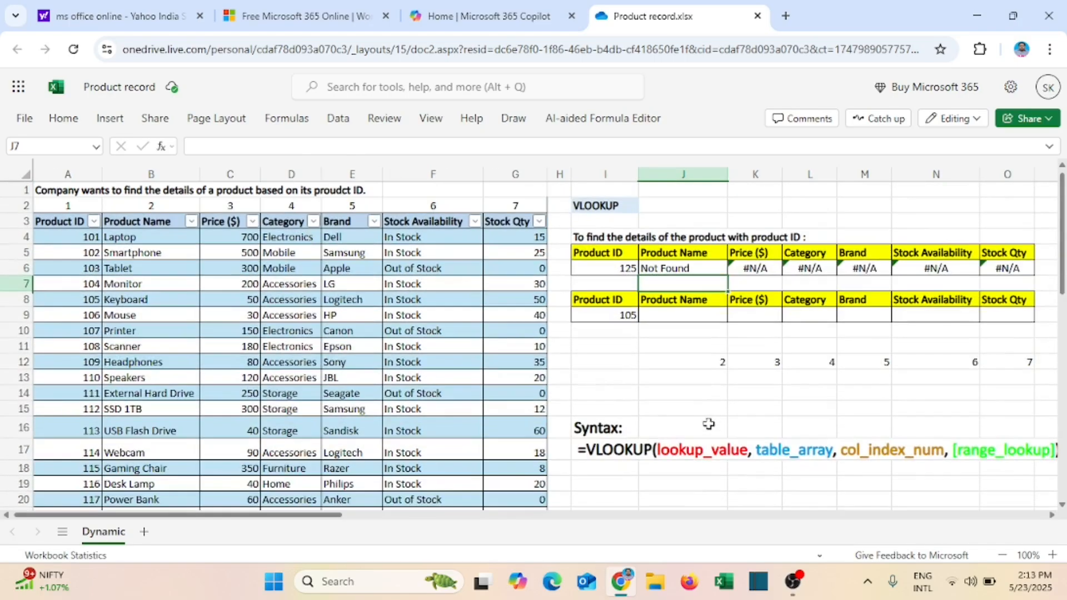
Step: Clear the old formulas in K6:O6 and fill J6's IFERROR formula across to O6
click(663, 266)
drag(744, 266, 980, 267)
key(Delete)
click(721, 269)
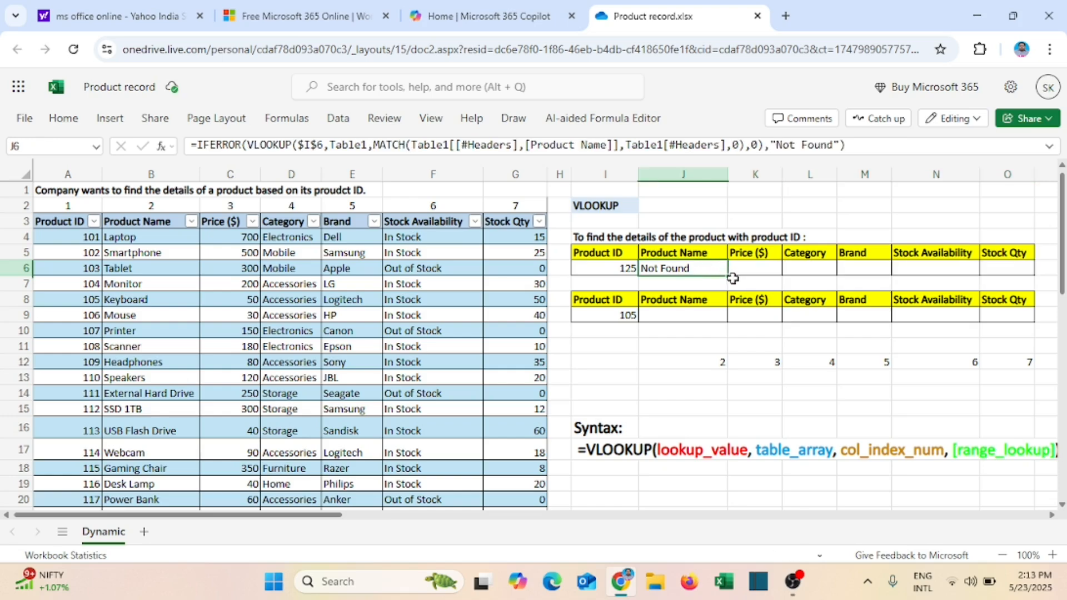
click(730, 277)
drag(728, 276, 1028, 269)
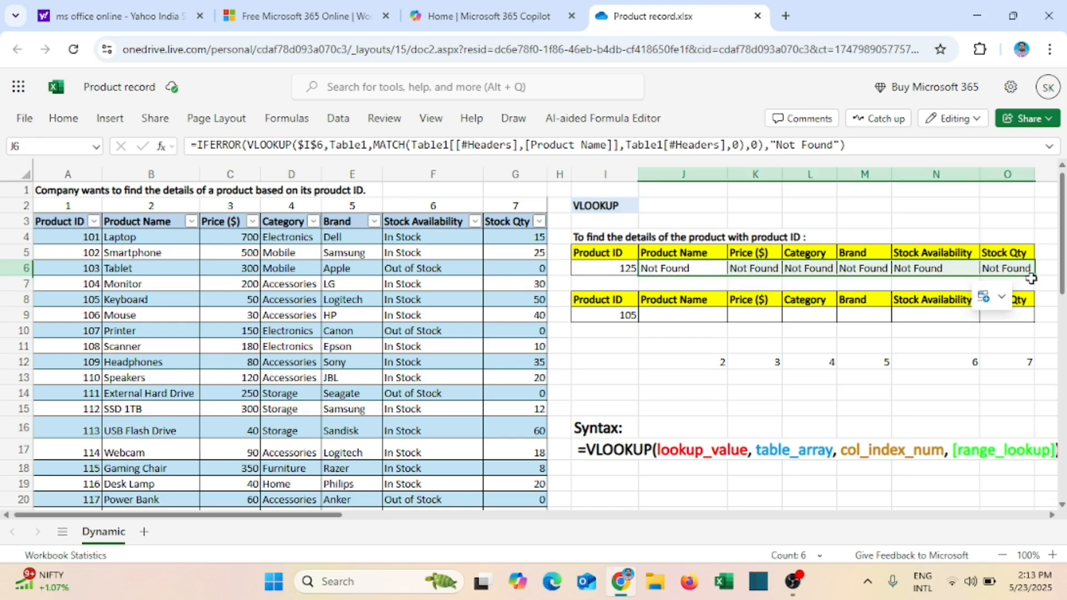
Step: Set the lookup Product ID in I6 to 107
click(611, 267)
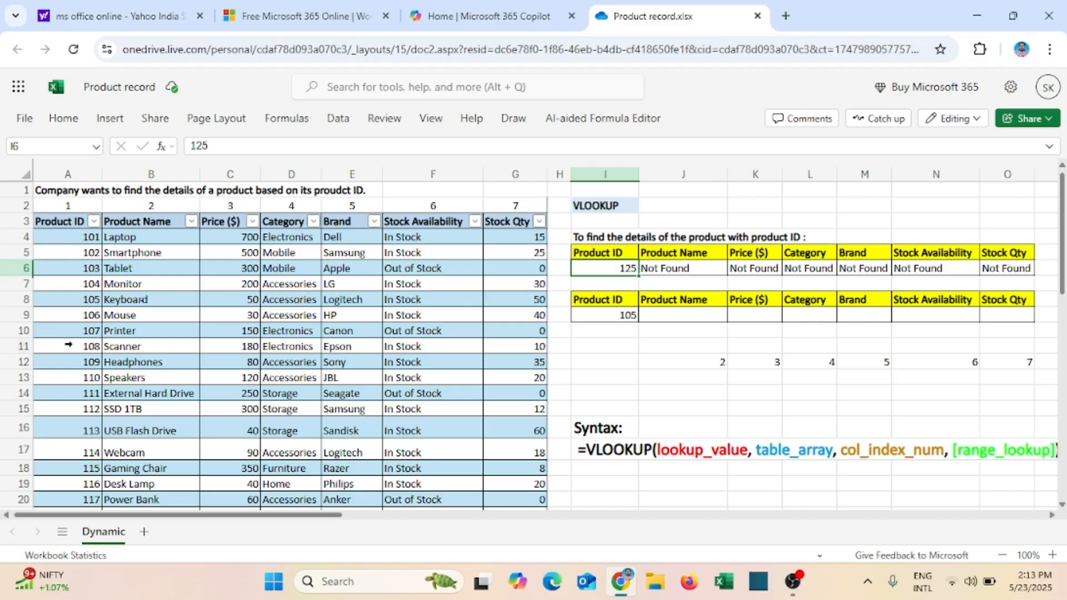
text(107)
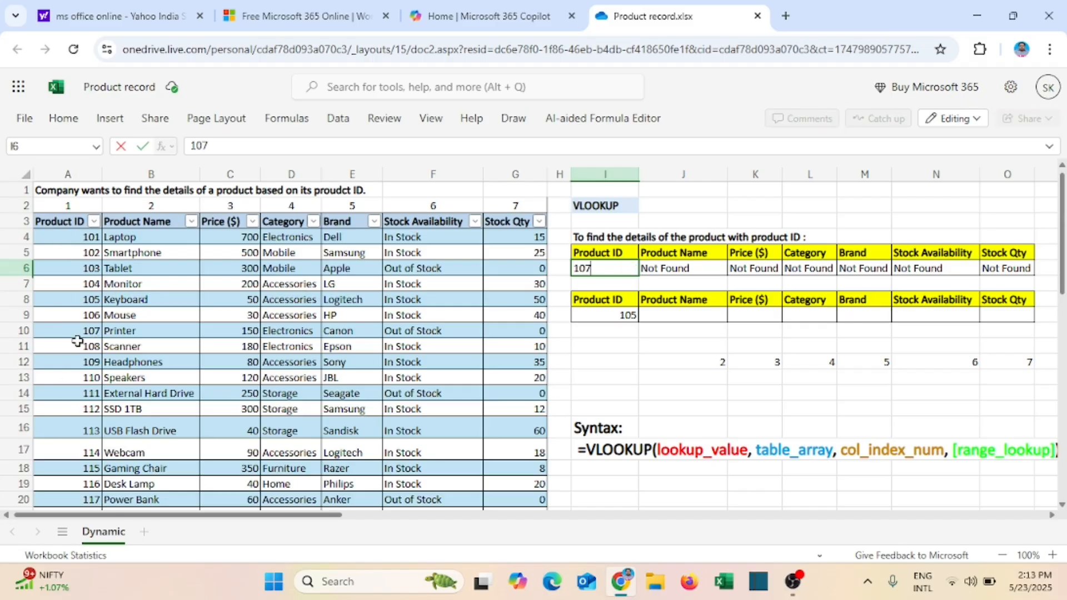
key(Return)
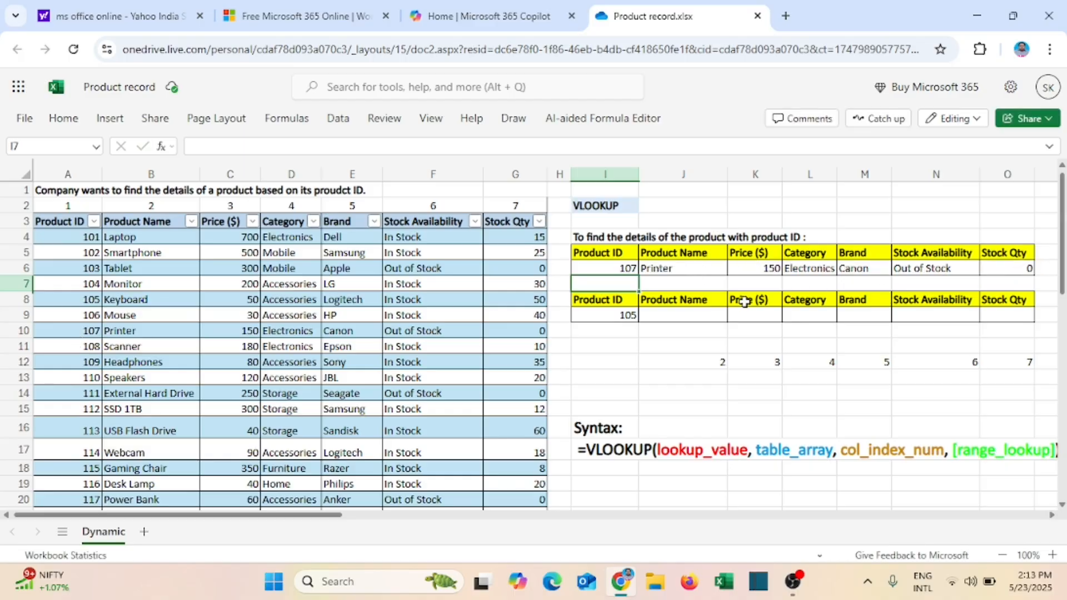
Step: Check the last product rows of the table and set the lookup Product ID in I6 to 127
scroll(418, 345, down, 1)
scroll(418, 345, down, 6)
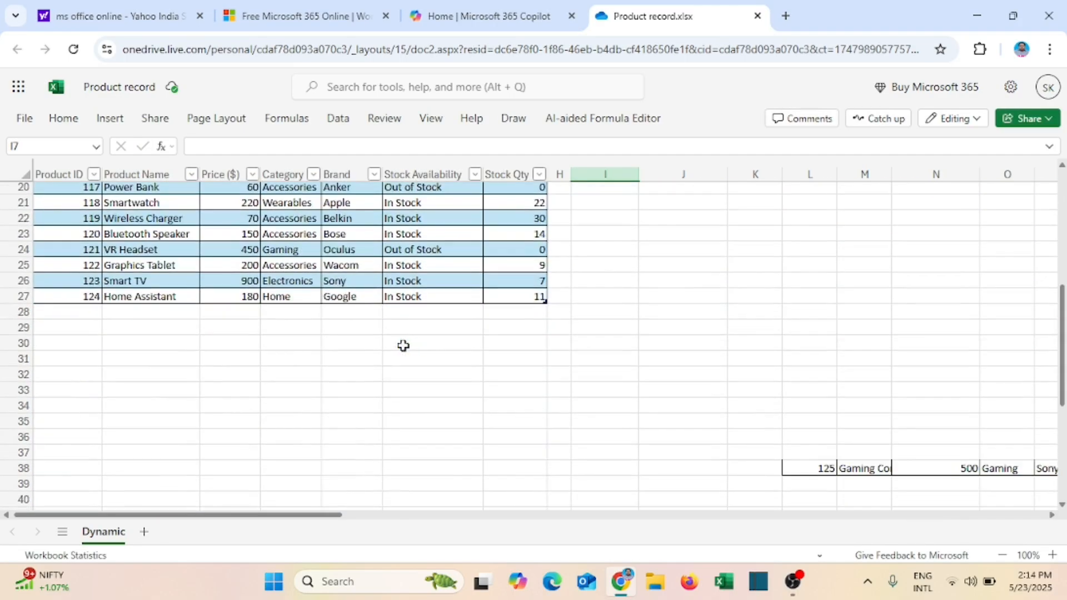
scroll(311, 331, up, 6)
click(593, 267)
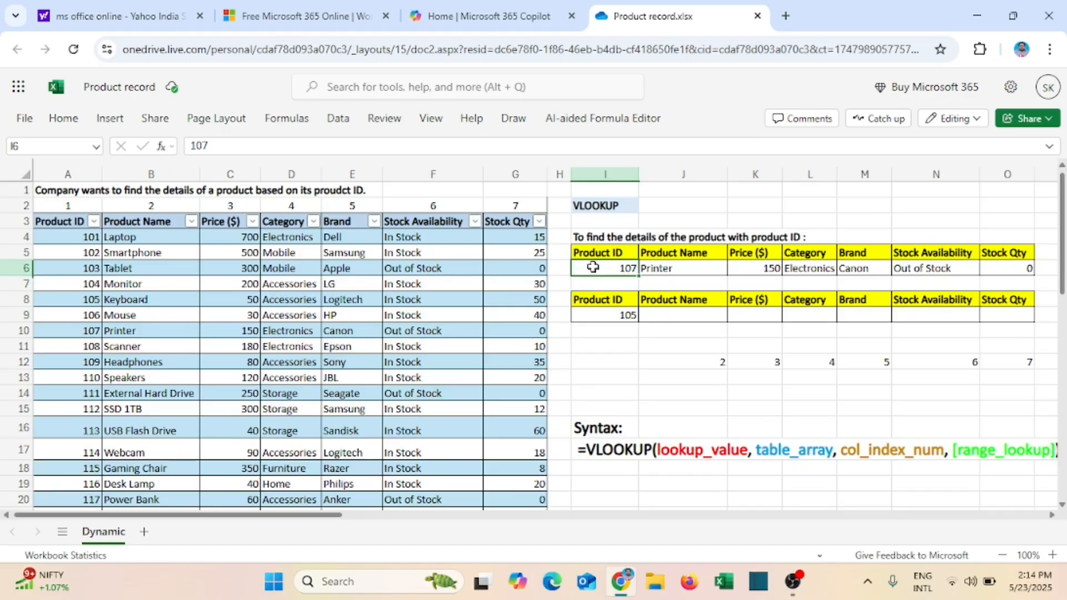
text(127)
key(Return)
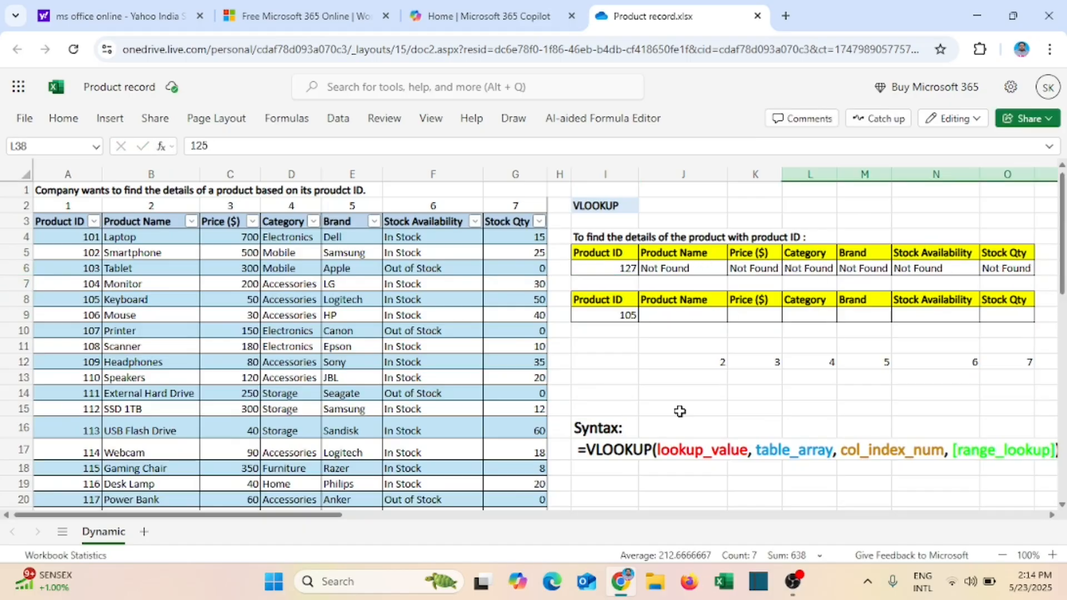
Step: Copy the product 125 record from L38:R38 and paste it at A28, directly beneath the table's last row
scroll(679, 411, down, 5)
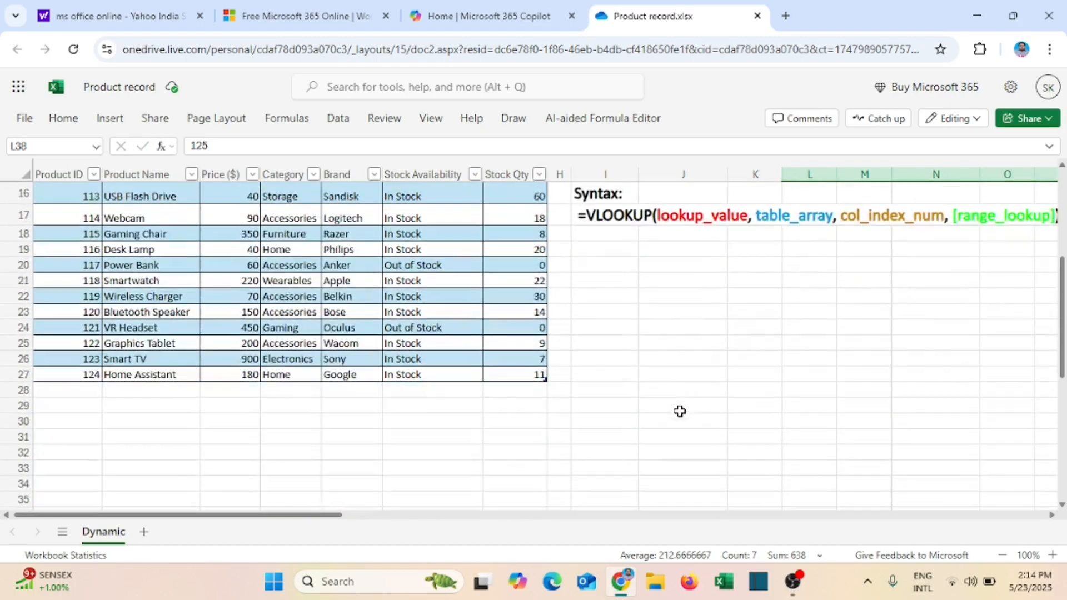
scroll(771, 423, down, 3)
drag(457, 391, 794, 393)
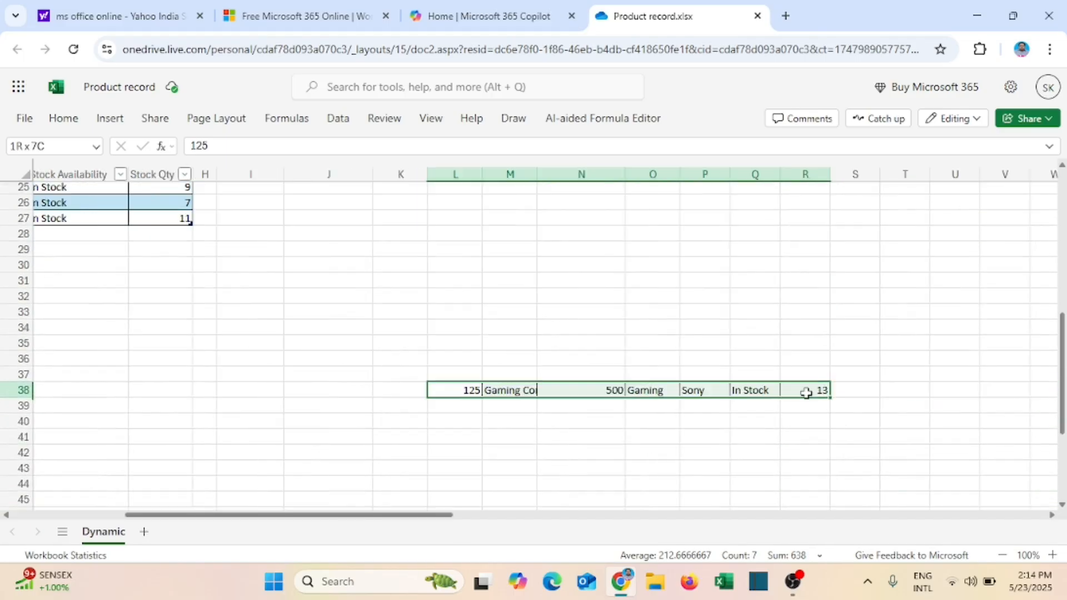
key(ctrl+c)
scroll(667, 481, left, 5)
click(67, 233)
key(ctrl+v)
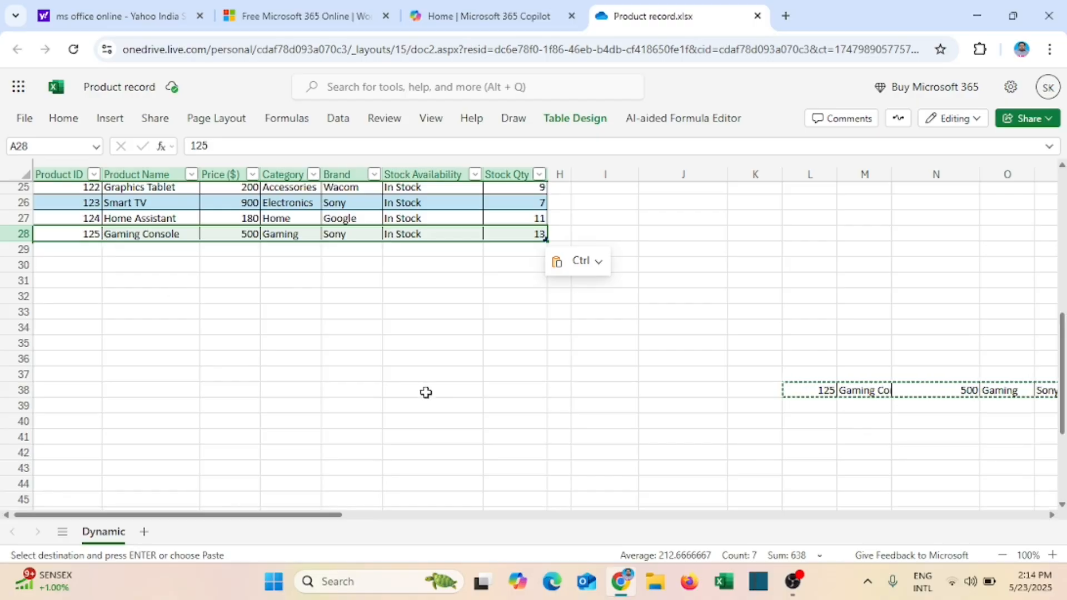
Step: Set the lookup Product ID in I6 to 125 and compare the details in I6:O6 with the table's last row
scroll(428, 393, up, 8)
click(605, 273)
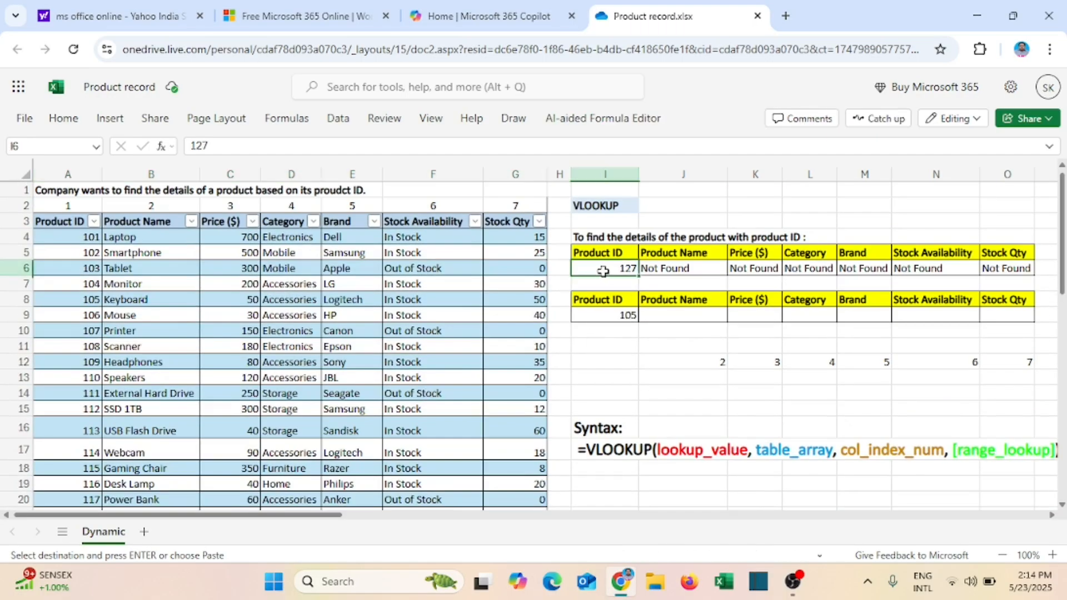
text(125)
key(Return)
scroll(95, 399, down, 5)
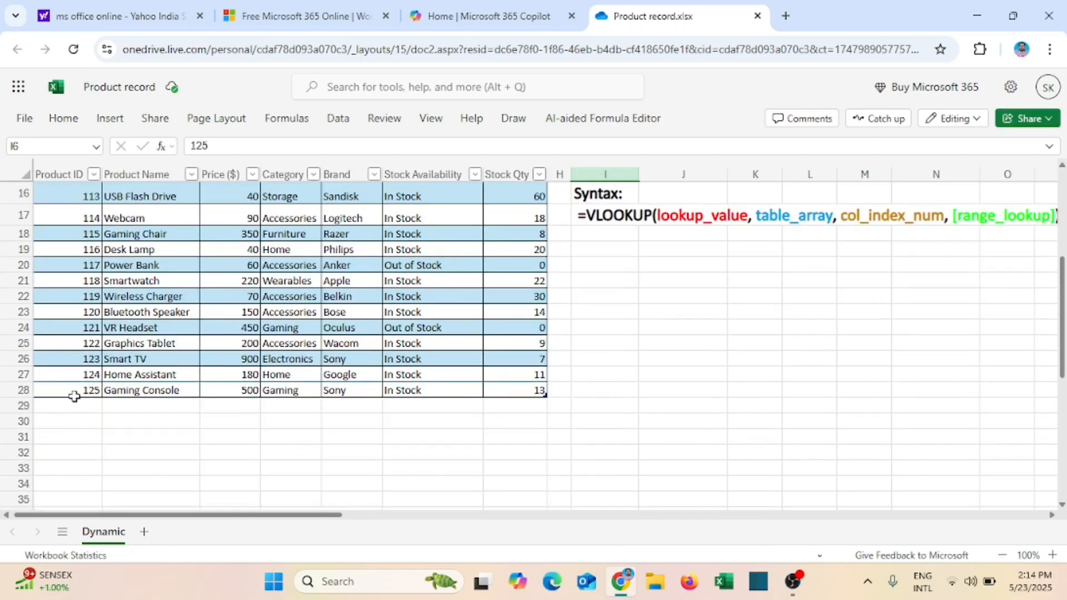
scroll(743, 412, up, 5)
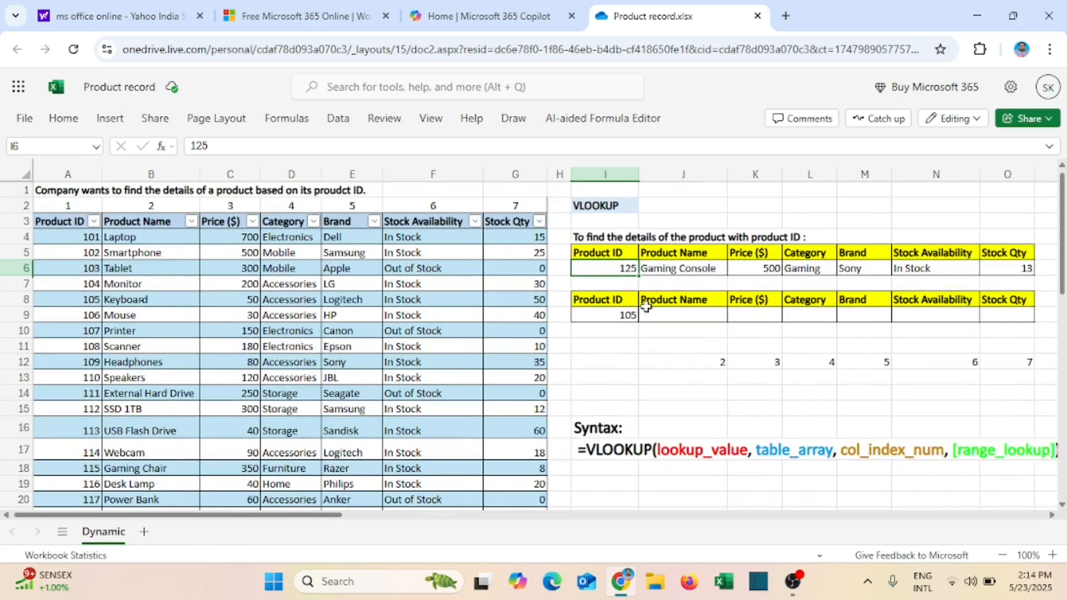
drag(599, 268, 1005, 270)
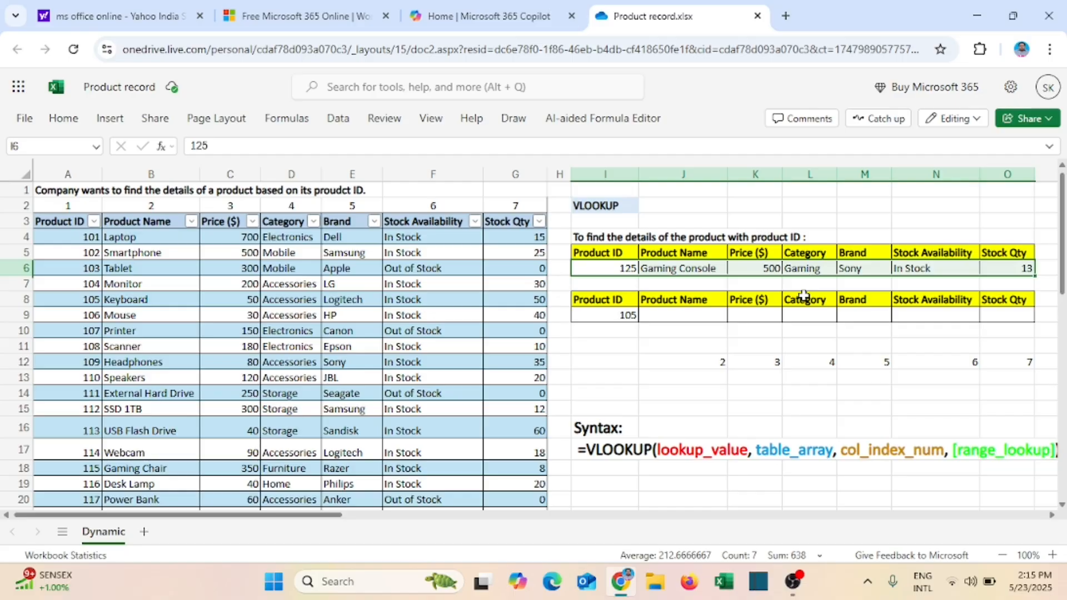
Step: Enter =VLOOKUP(I9,Table1,{2,3,4,5,6,7},0) in J9 to return all details for the Product ID in I9
click(604, 377)
click(602, 317)
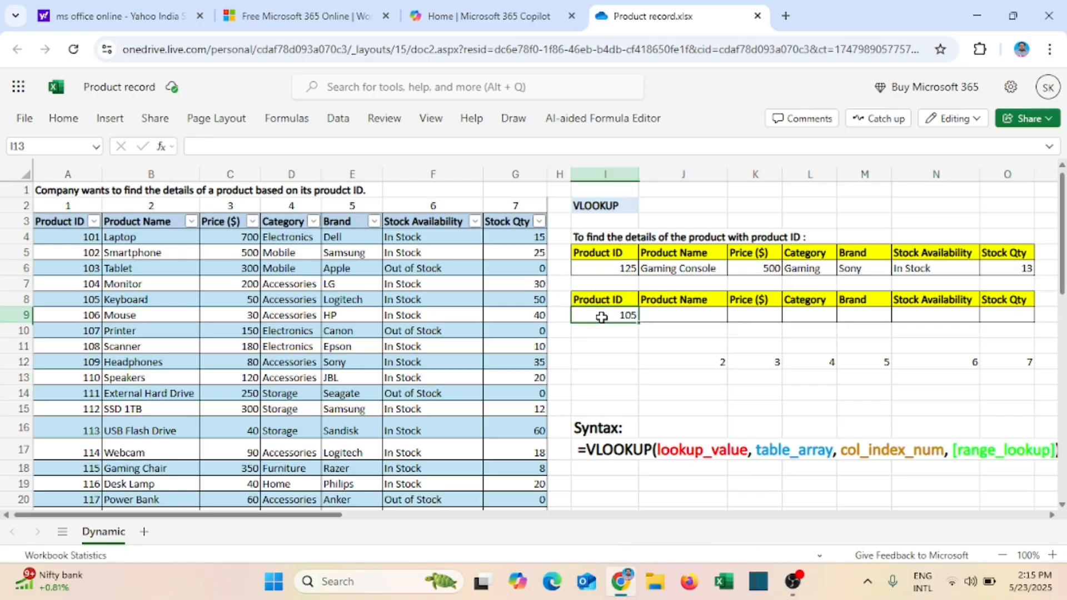
click(675, 317)
text(=vloo)
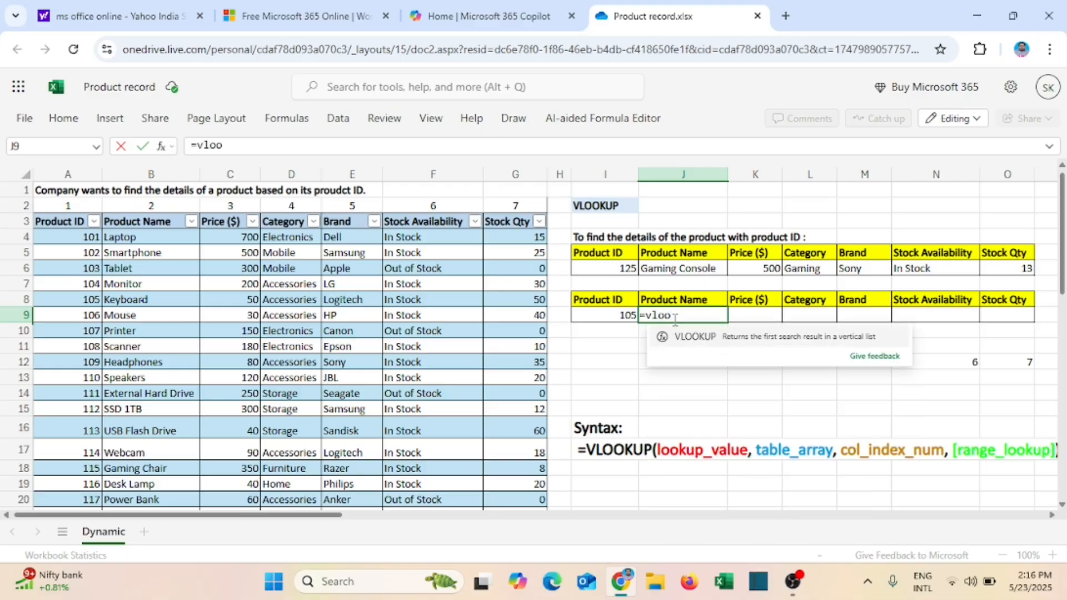
key(Tab)
click(612, 316)
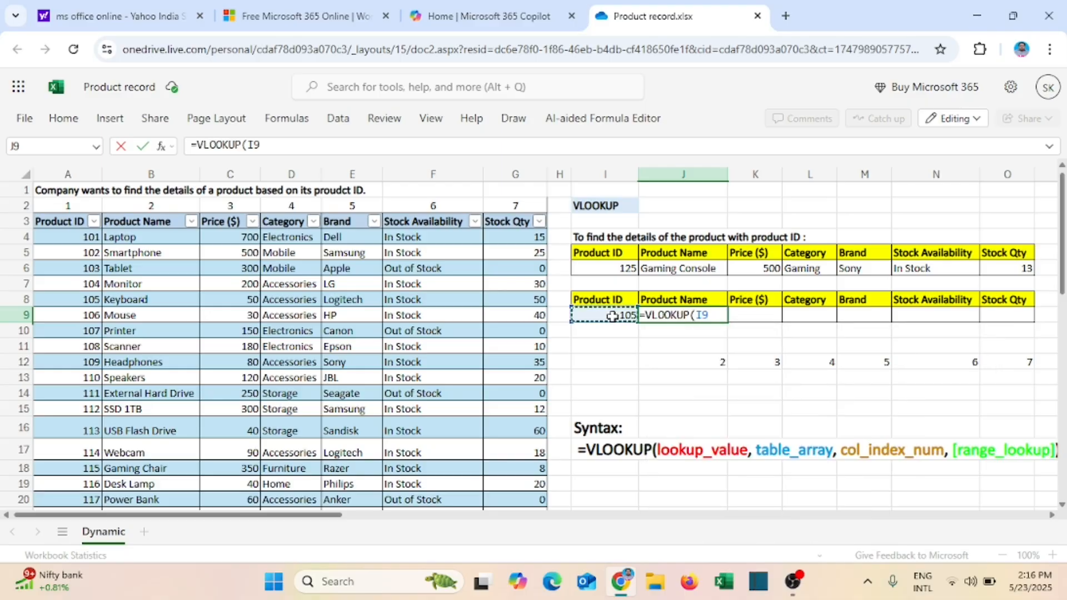
text(,ta)
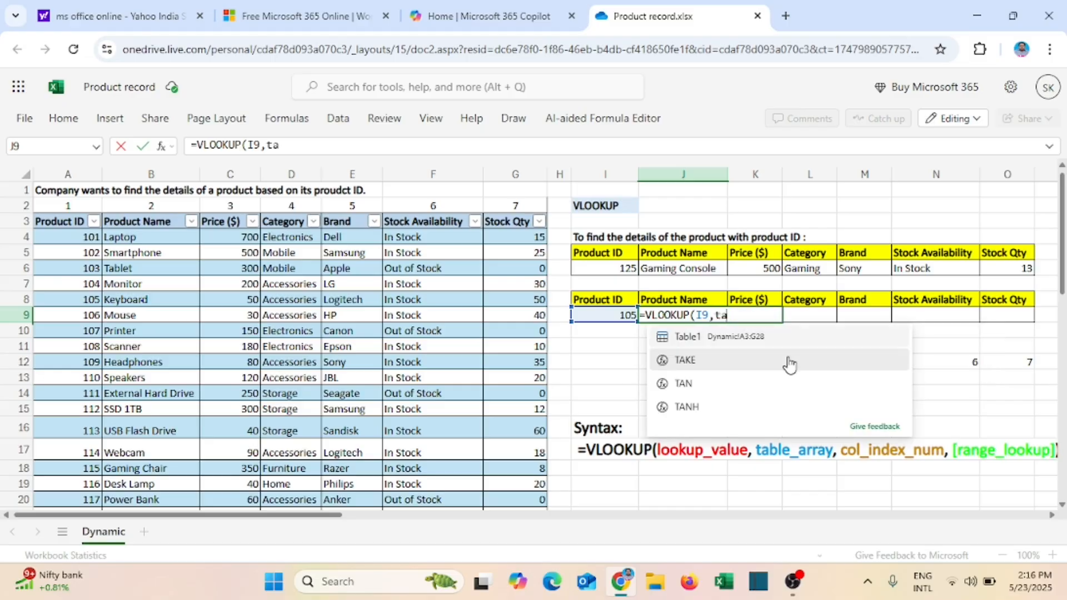
click(679, 343)
text(,{)
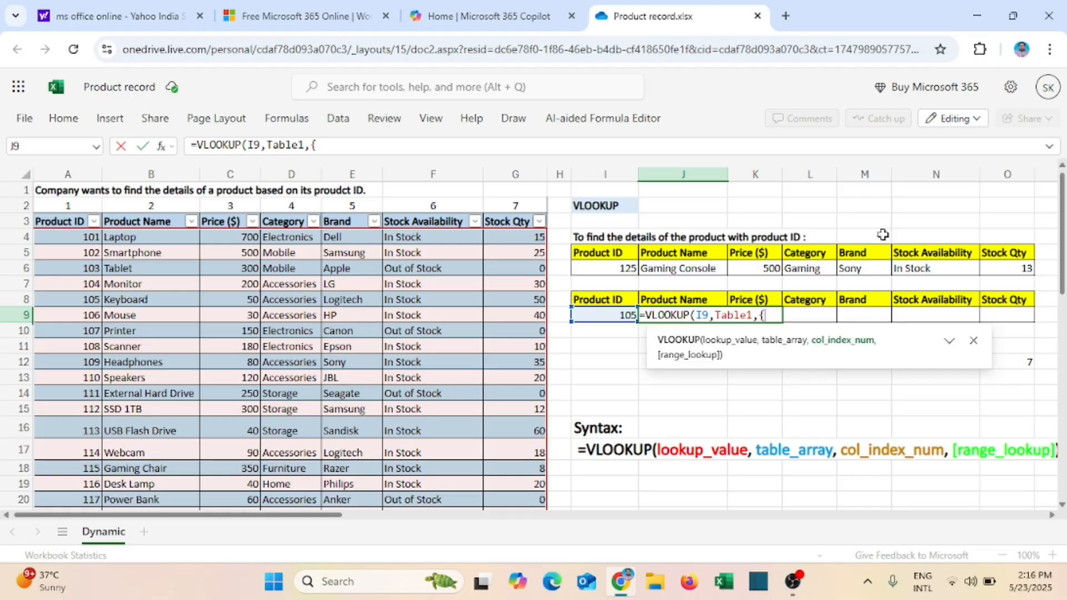
text(2,3,4,5,6,)
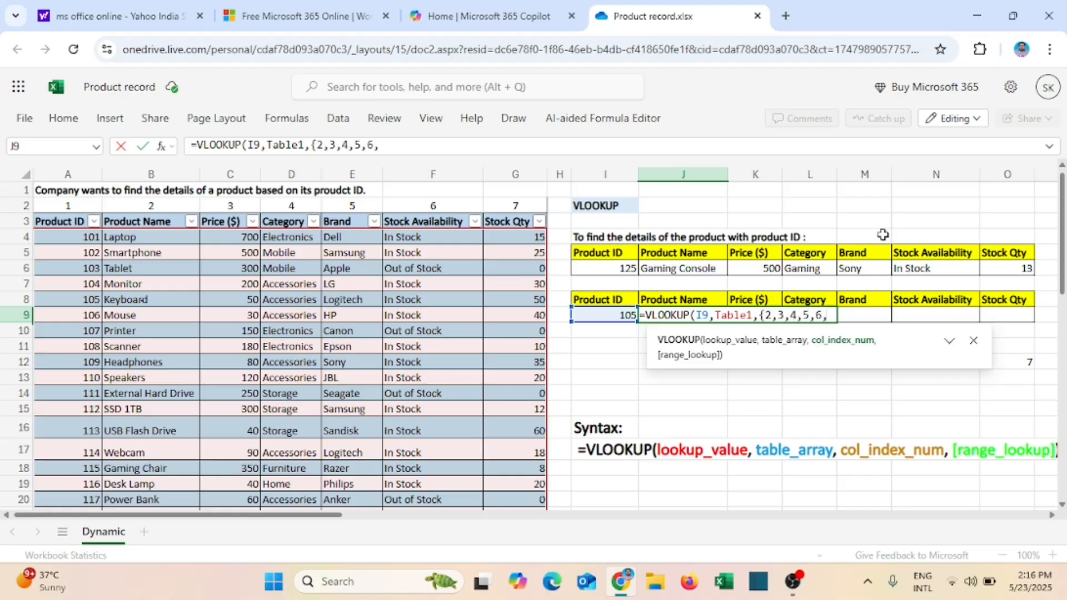
text(7},)
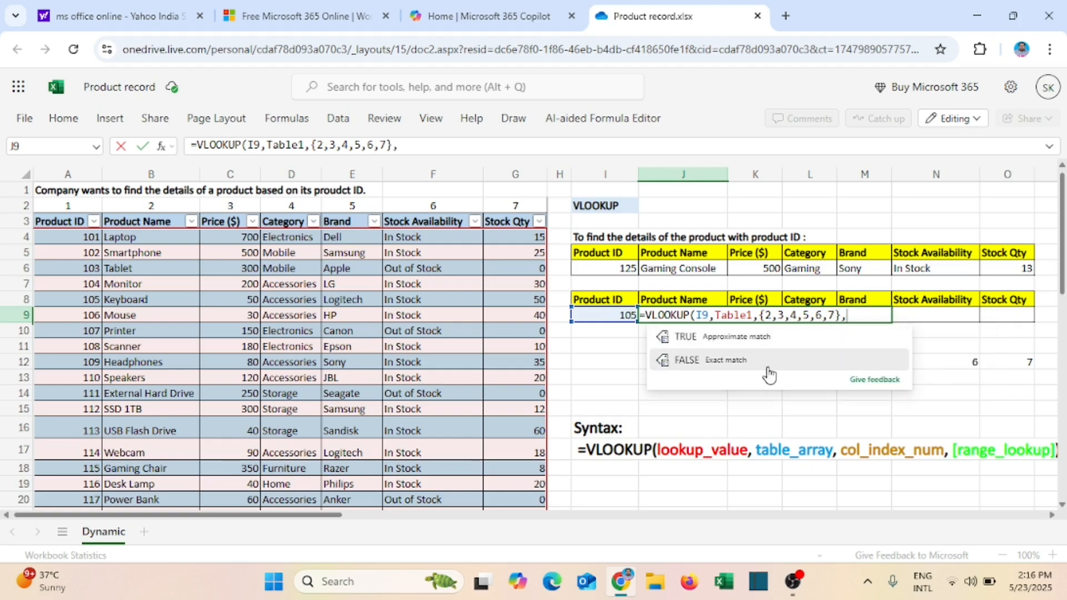
text(0))
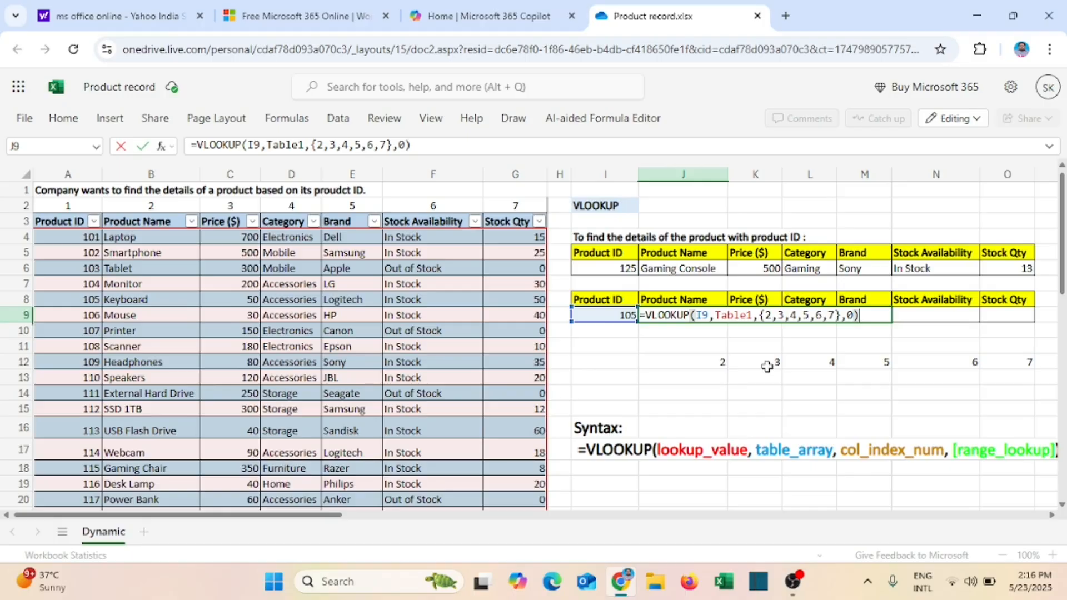
key(Return)
Step: Review the array formula in J9 and set the lookup Product ID in I9 to 125
click(686, 361)
click(671, 313)
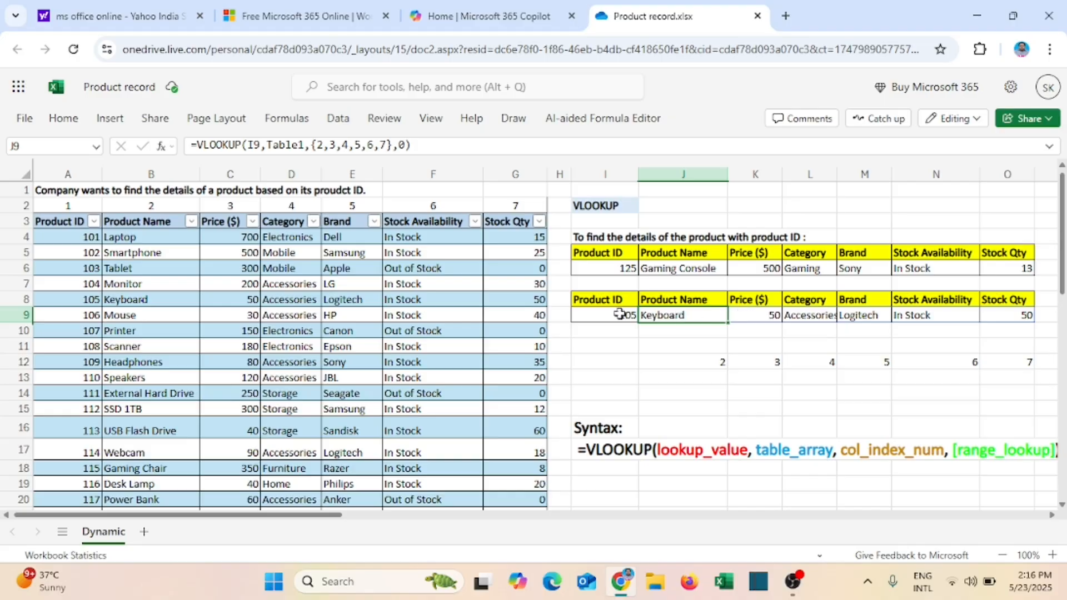
click(682, 348)
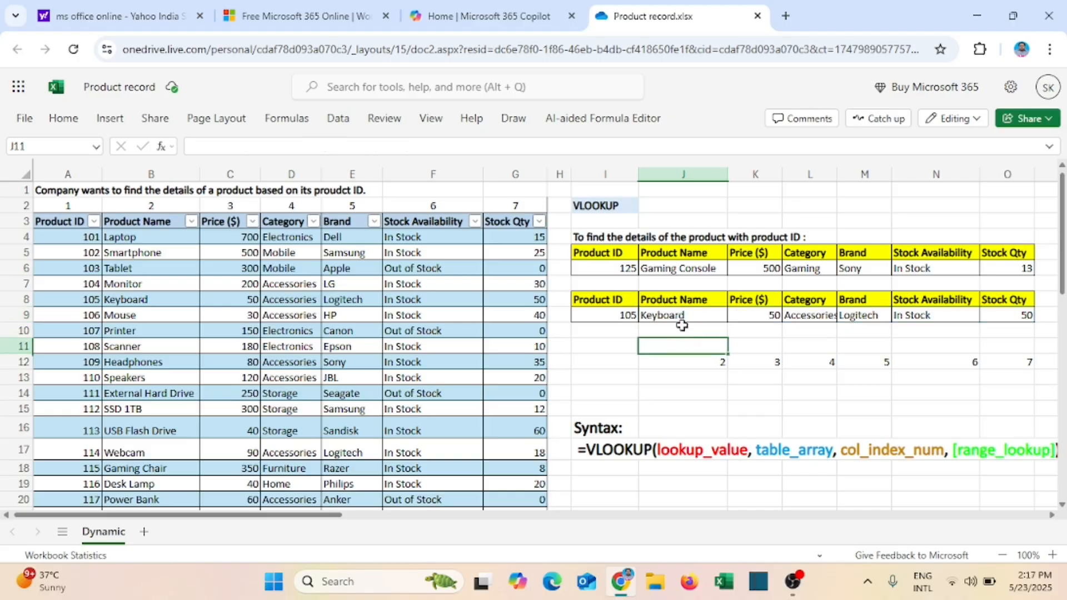
click(681, 315)
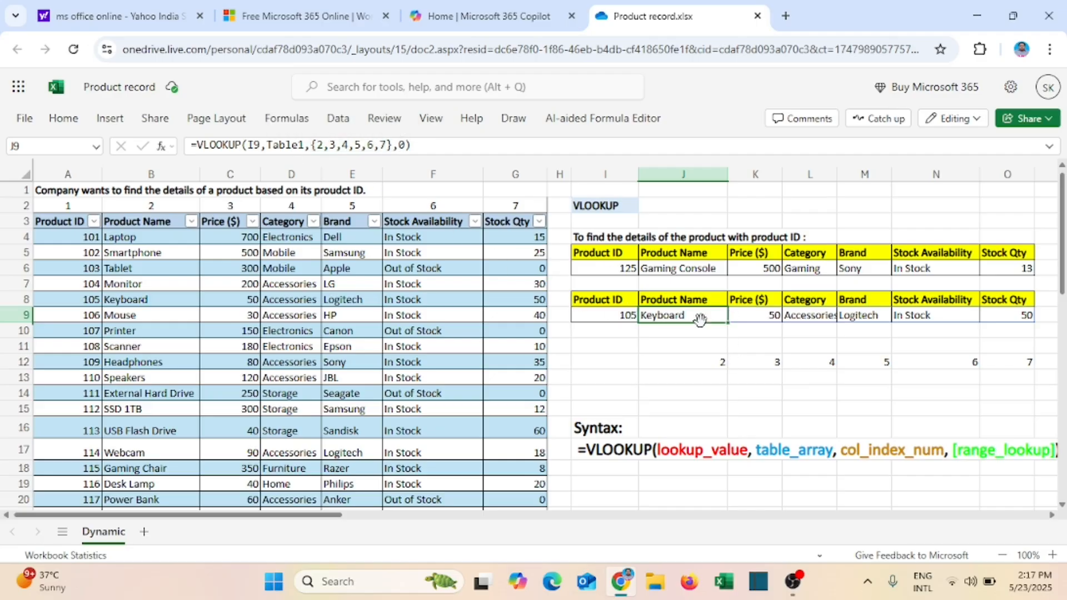
click(609, 315)
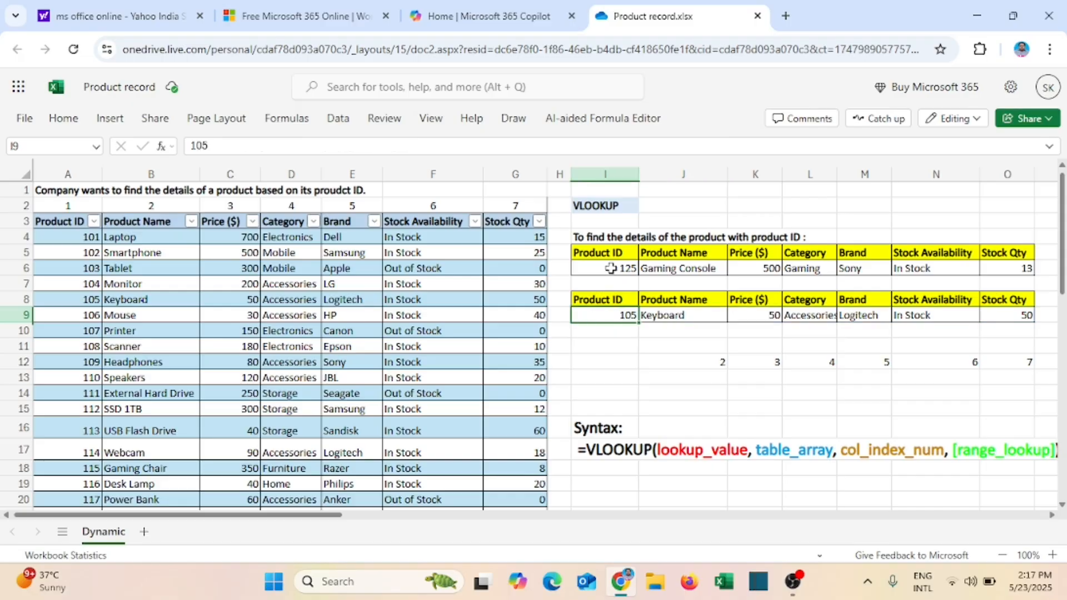
text(125)
key(Return)
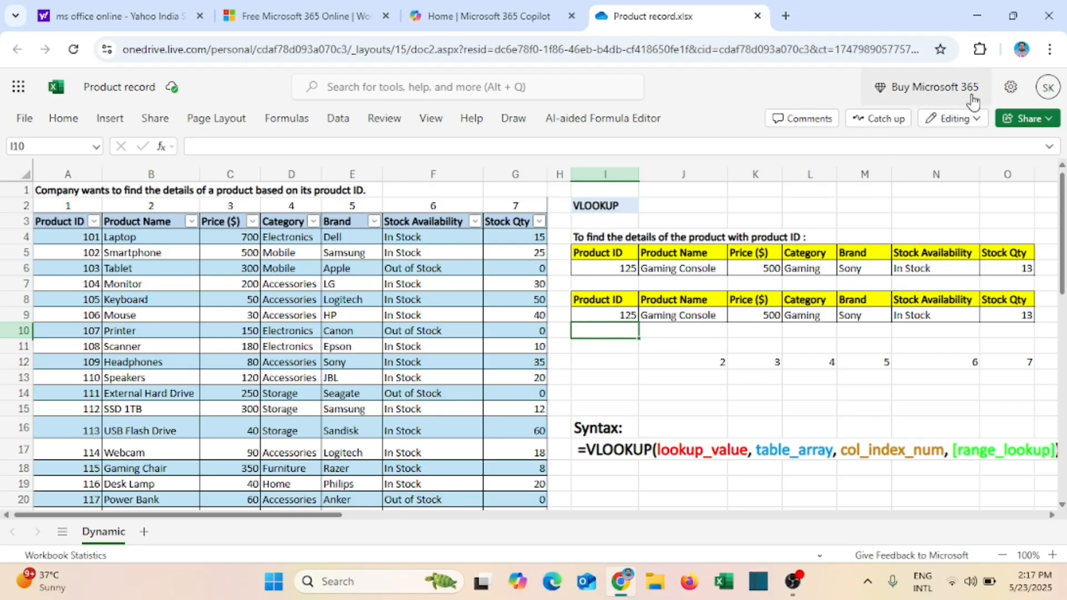
Step: Wrap J9's VLOOKUP formula in IFERROR with "Not Found" as the error value
click(653, 313)
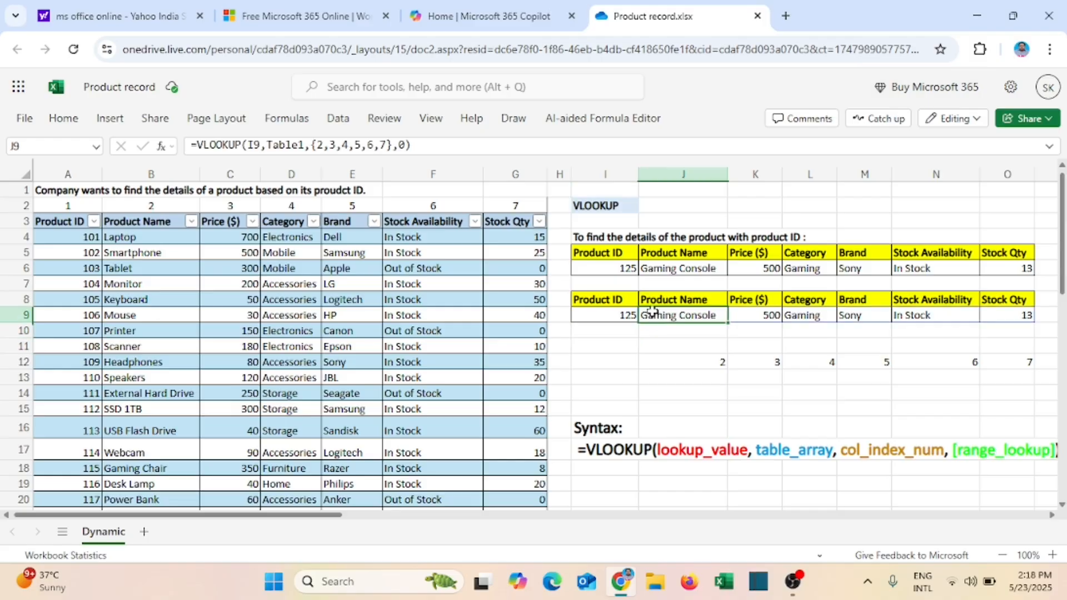
click(197, 146)
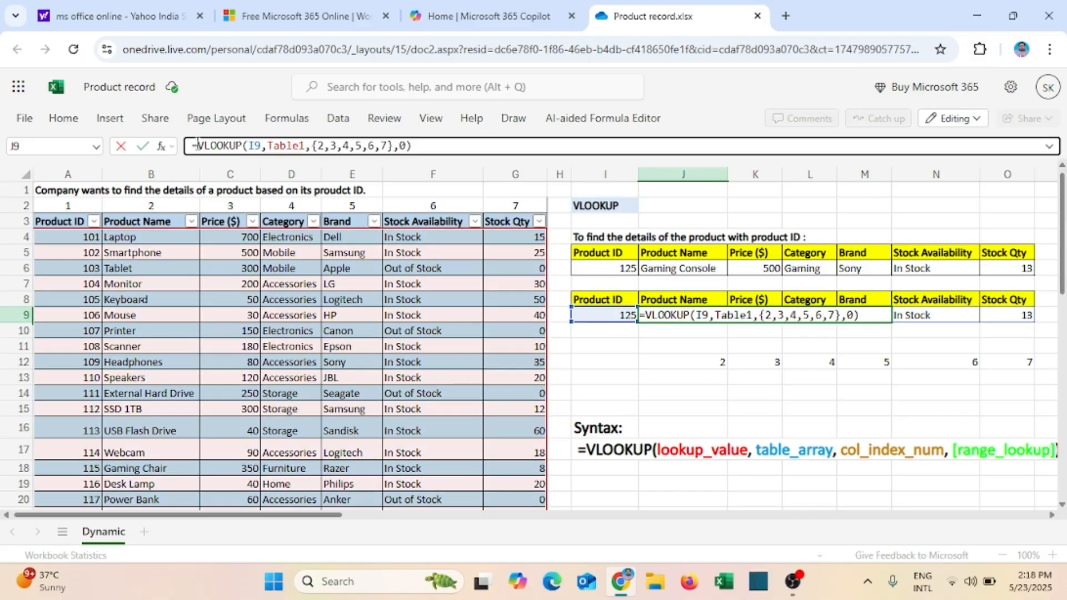
text(if)
text(error()
key(End)
text(,)
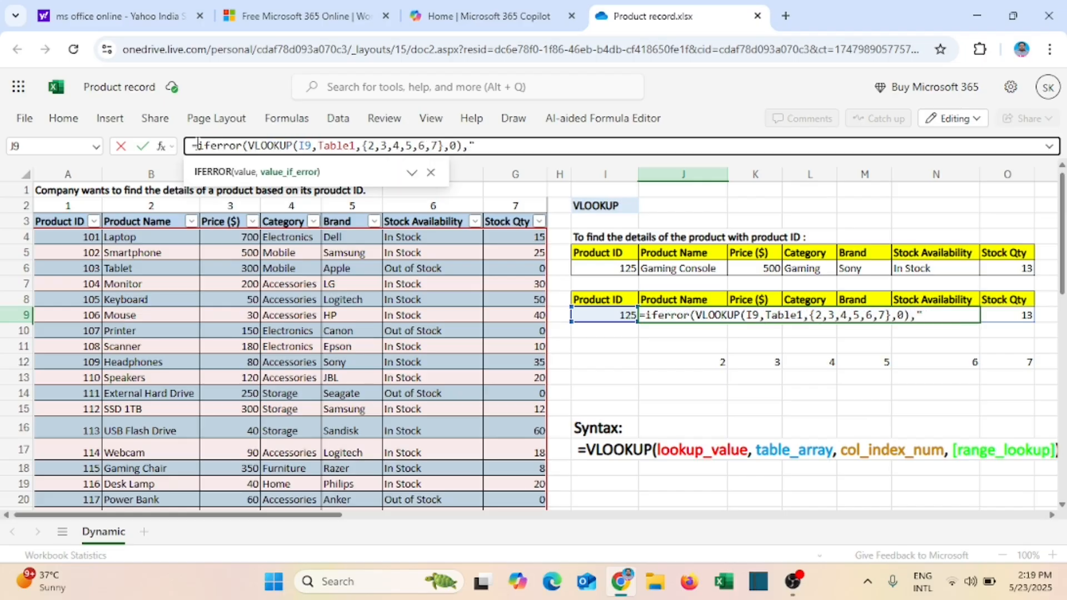
text("Not Found)
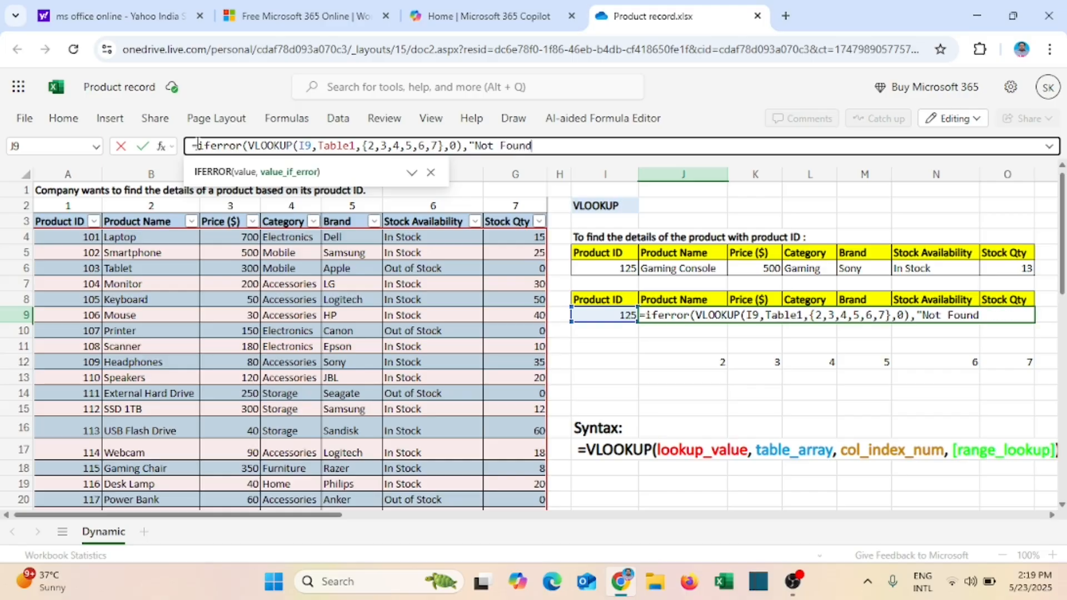
text("))
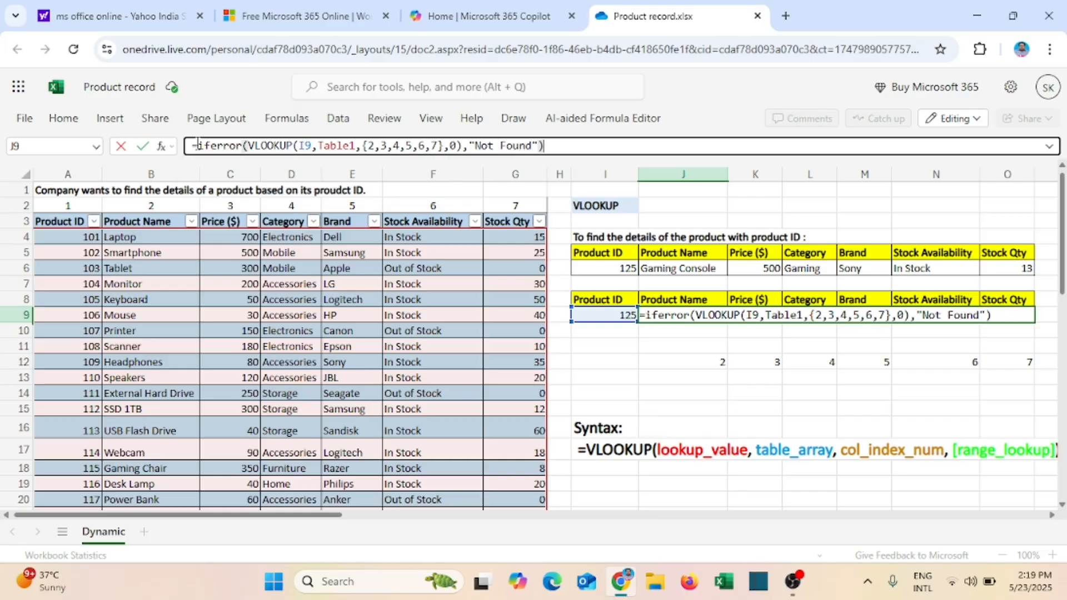
key(Return)
Step: Check the last product rows of the table and set the lookup Product ID in I9 to 126
click(605, 377)
click(608, 319)
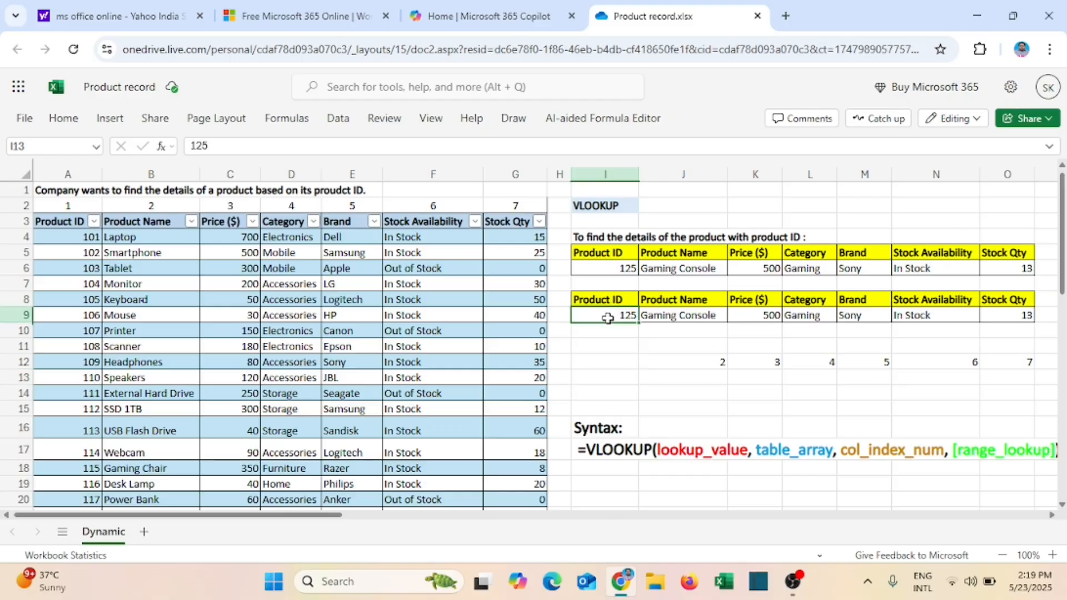
scroll(167, 334, down, 6)
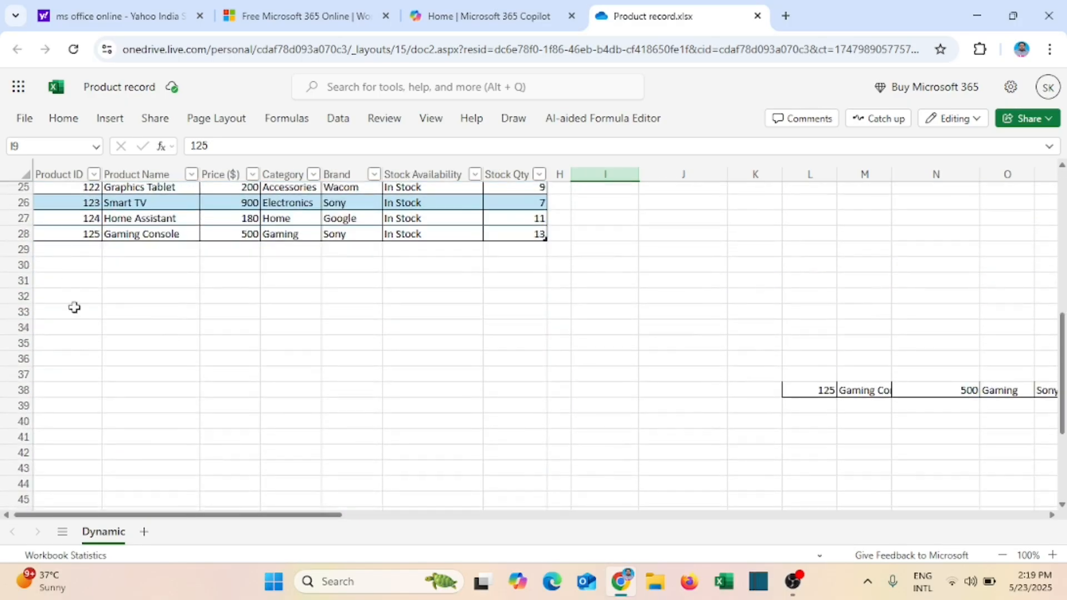
scroll(302, 315, up, 6)
text(126)
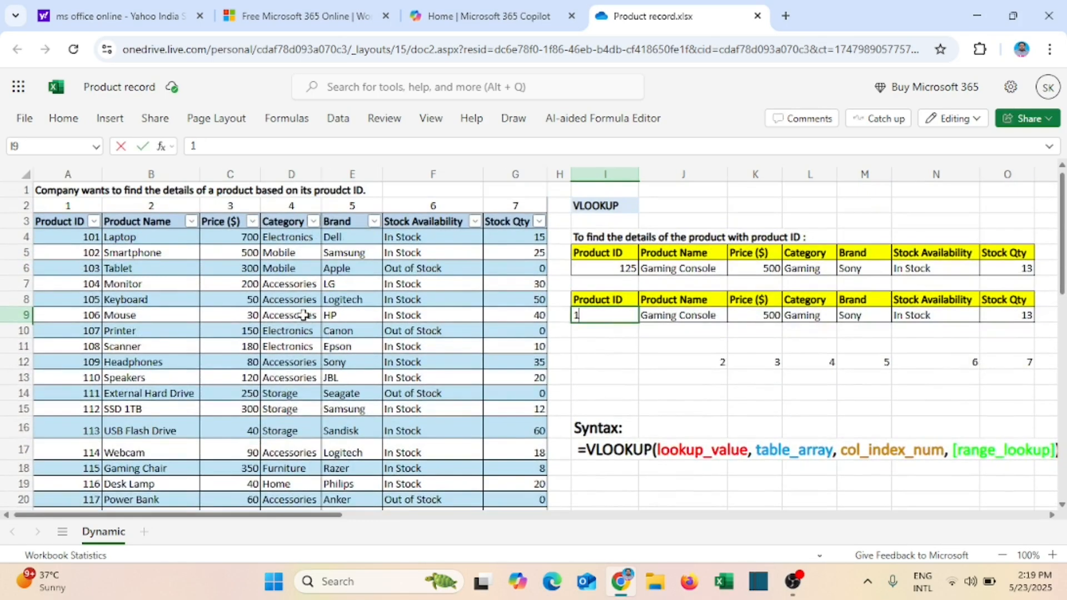
key(Return)
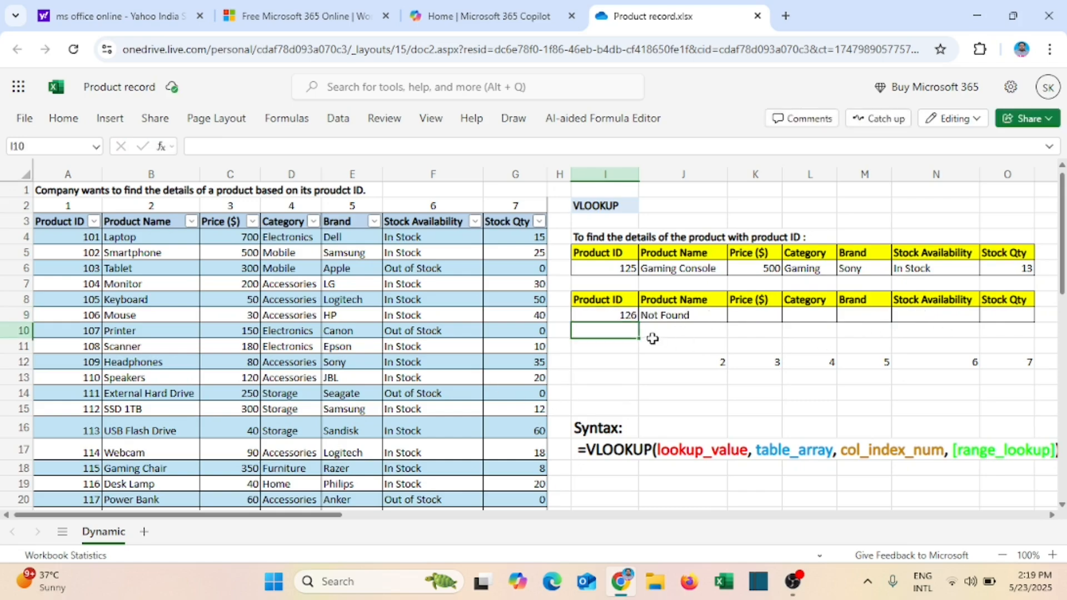
Step: Set the lookup Product ID in I9 to 108
click(614, 318)
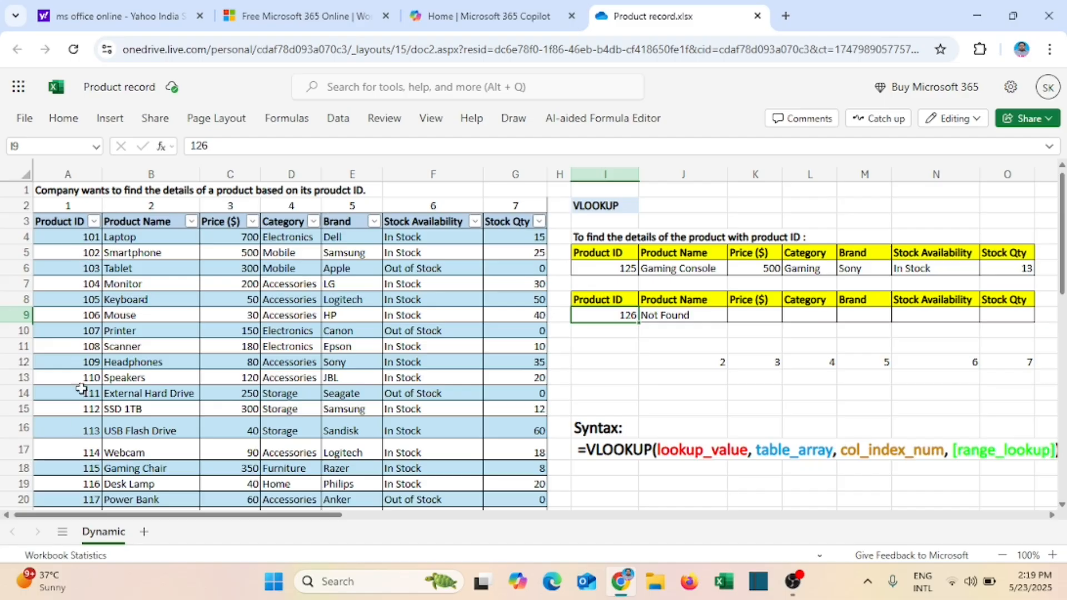
text(108)
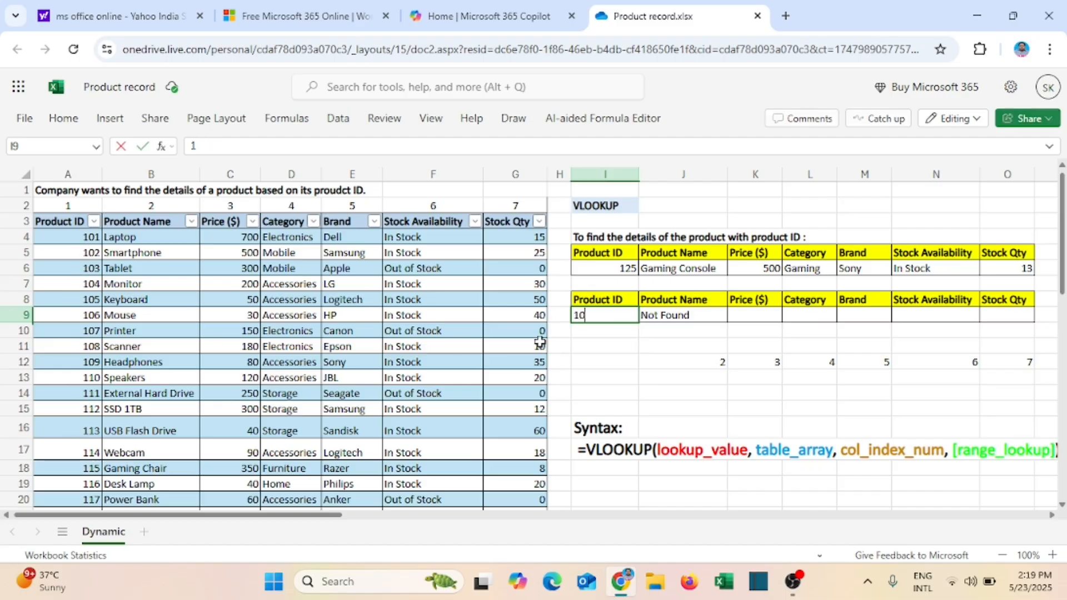
key(Return)
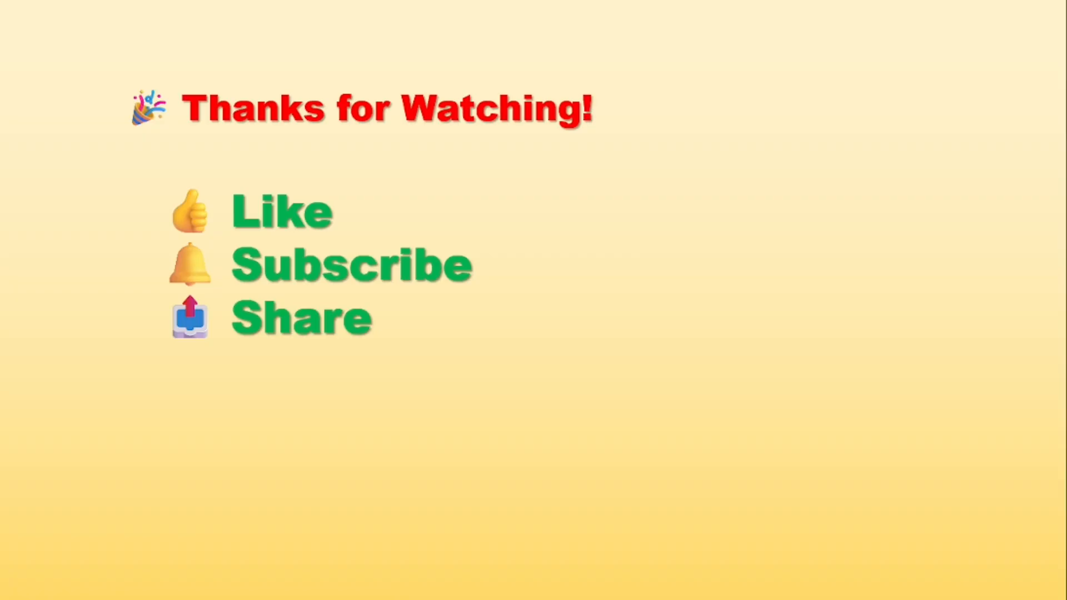